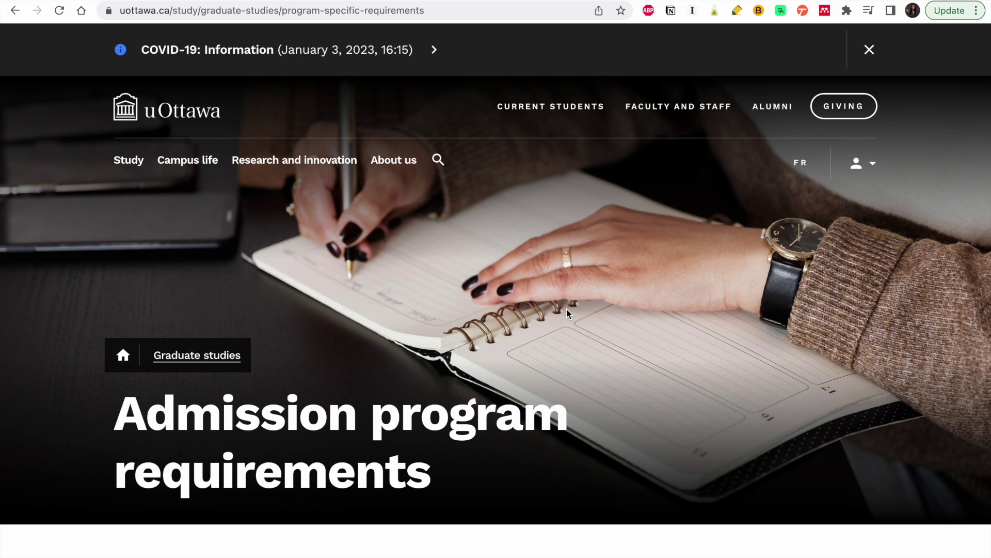
- Scroll to the Civil Engineering M.A.Sc requirements table with its Fall and Winter deadlines
scroll(566, 387, down, 15)
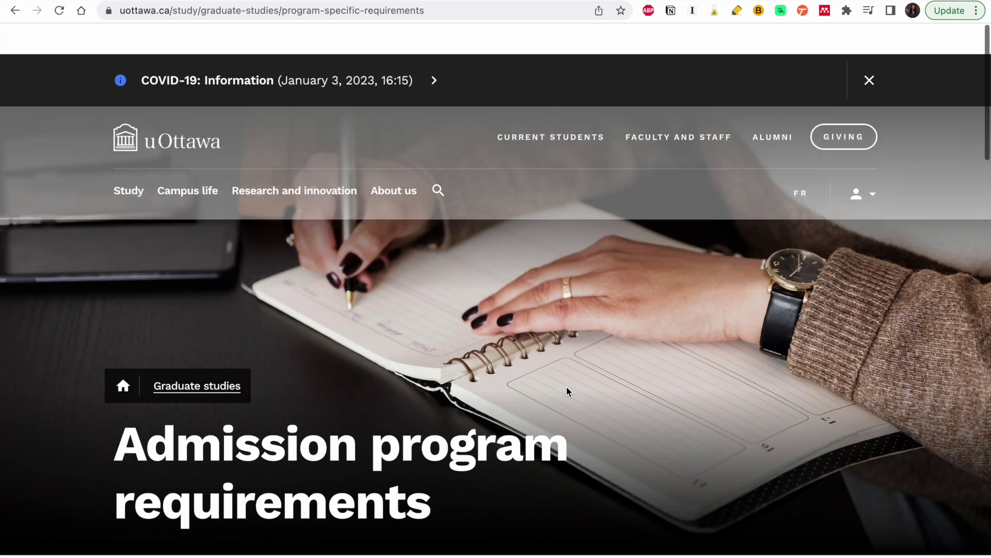
scroll(567, 392, down, 6)
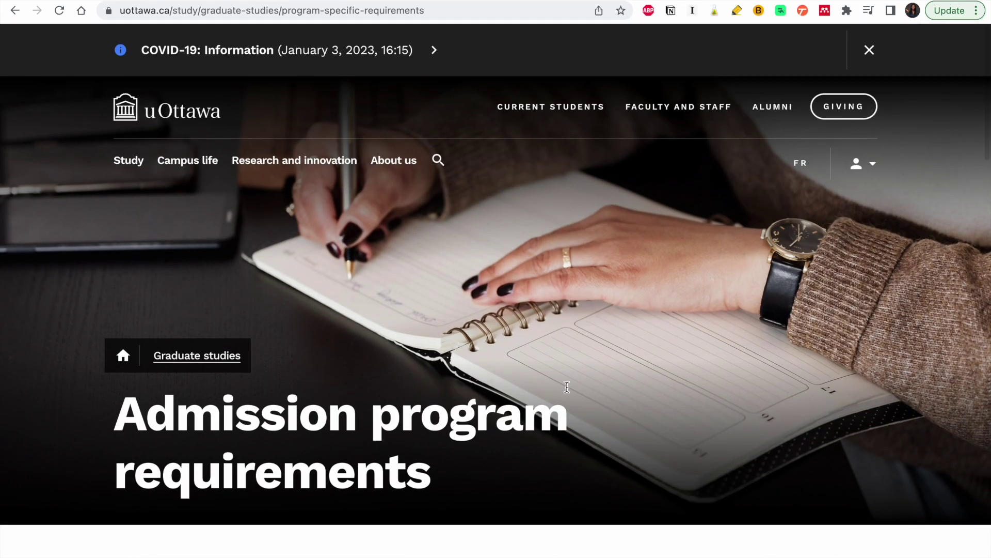
scroll(568, 393, down, 5)
scroll(723, 384, down, 6)
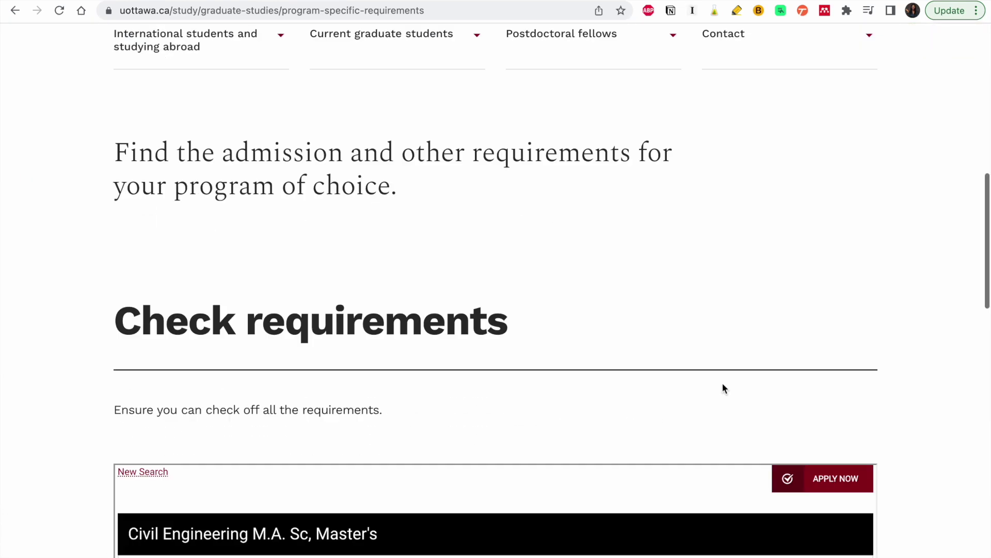
scroll(799, 355, up, 1)
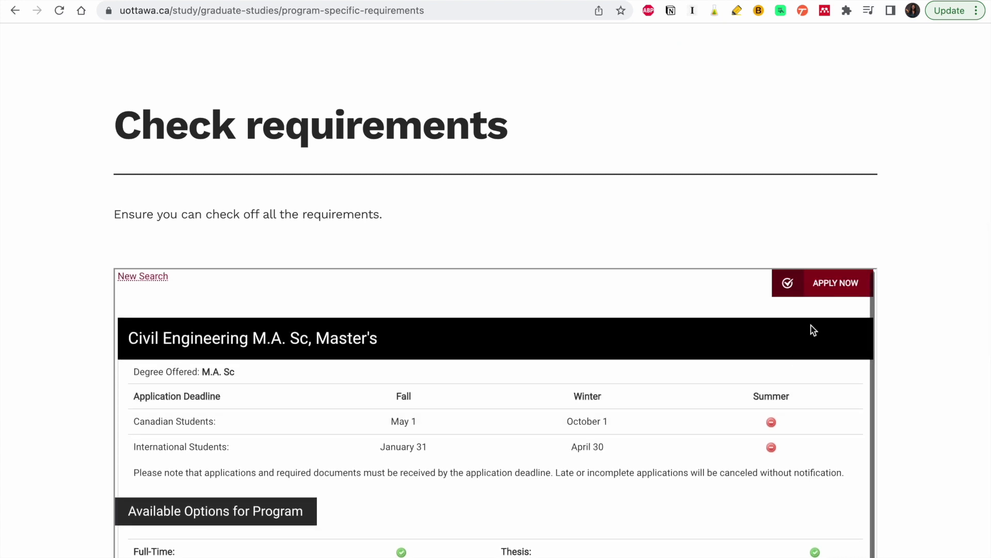
- Start the uOttawa application, preview the OUAC account-creation form, then return to the login page
click(840, 288)
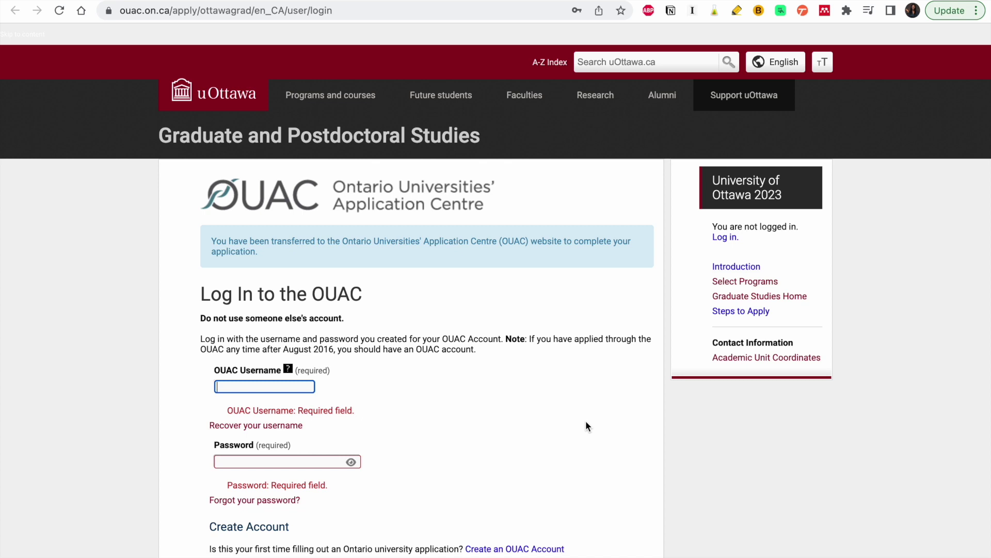
scroll(334, 413, down, 1)
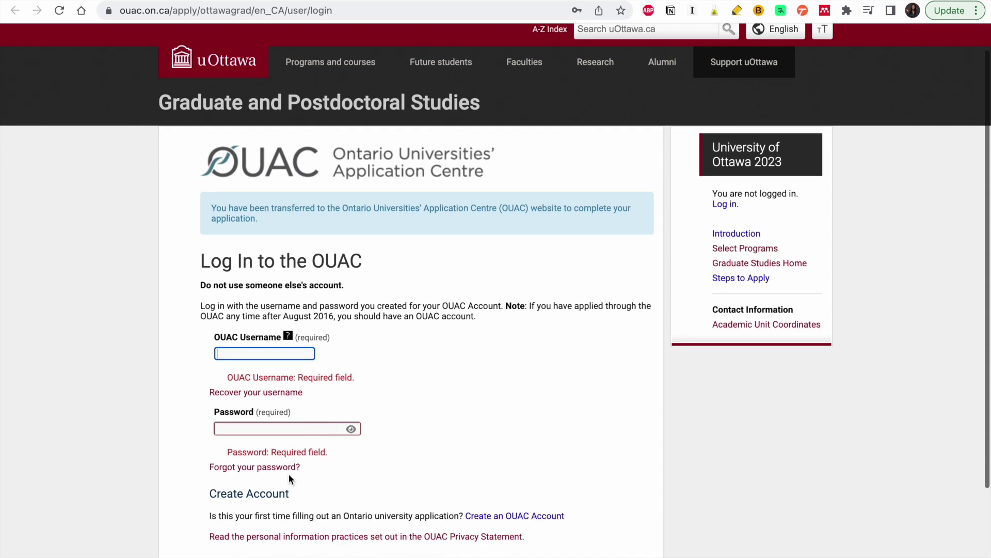
scroll(266, 521, down, 1)
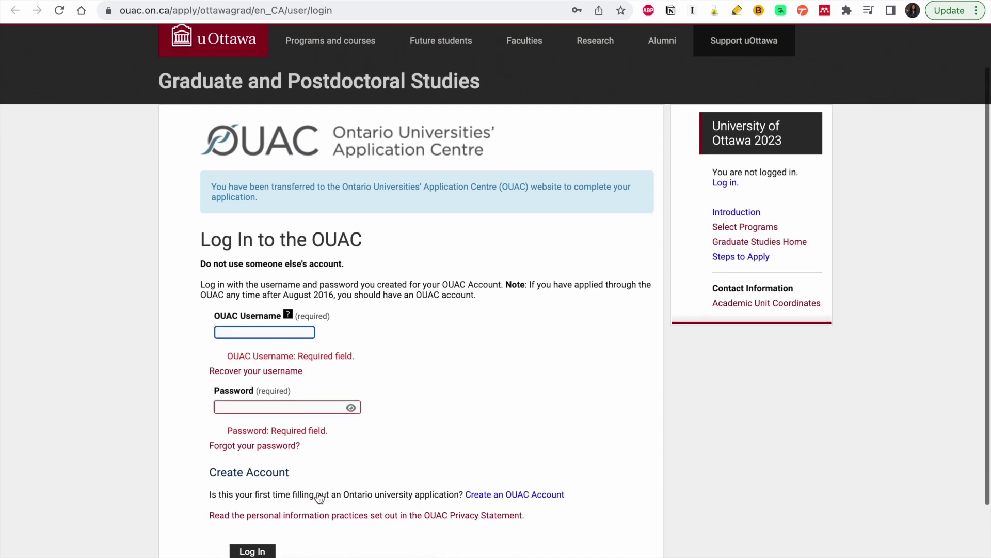
click(528, 494)
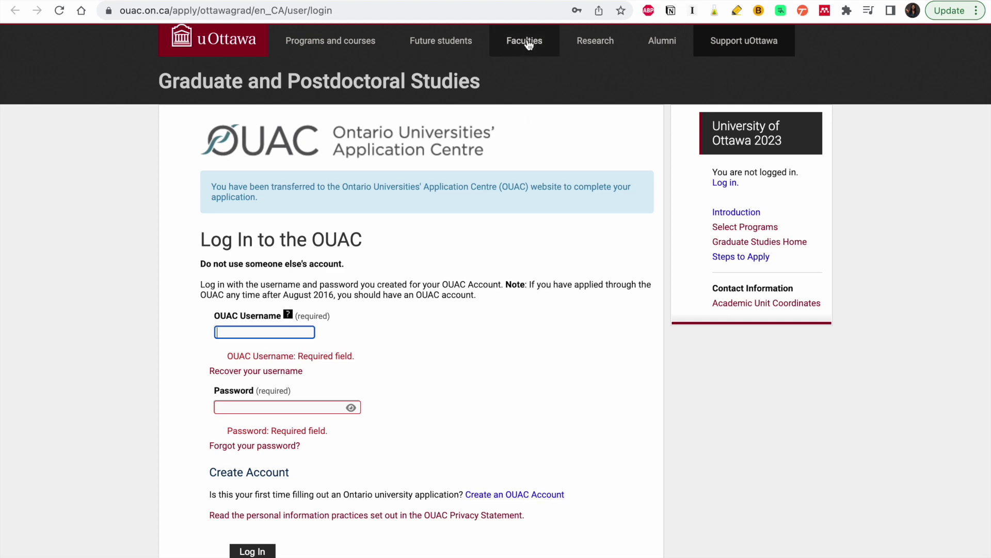
scroll(520, 318, up, 10)
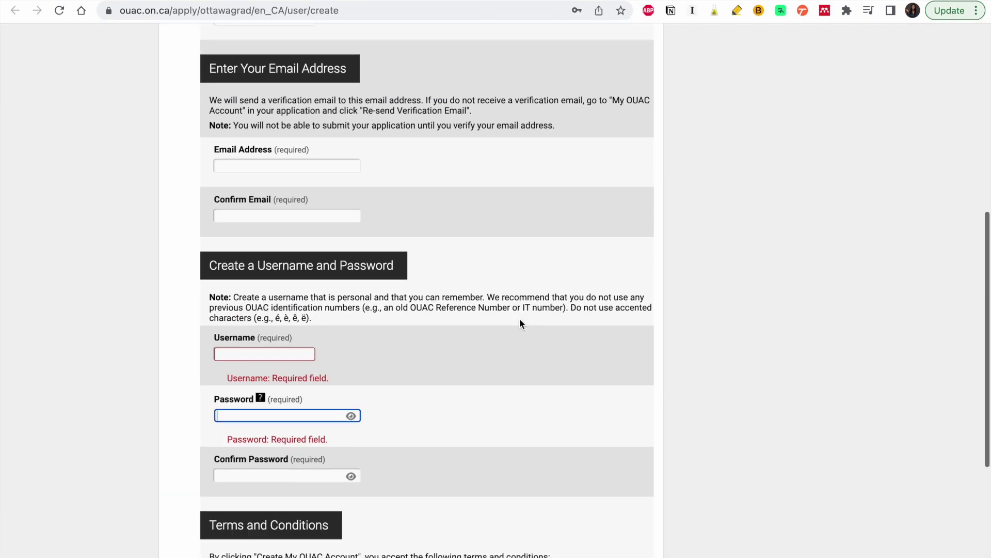
scroll(520, 318, down, 9)
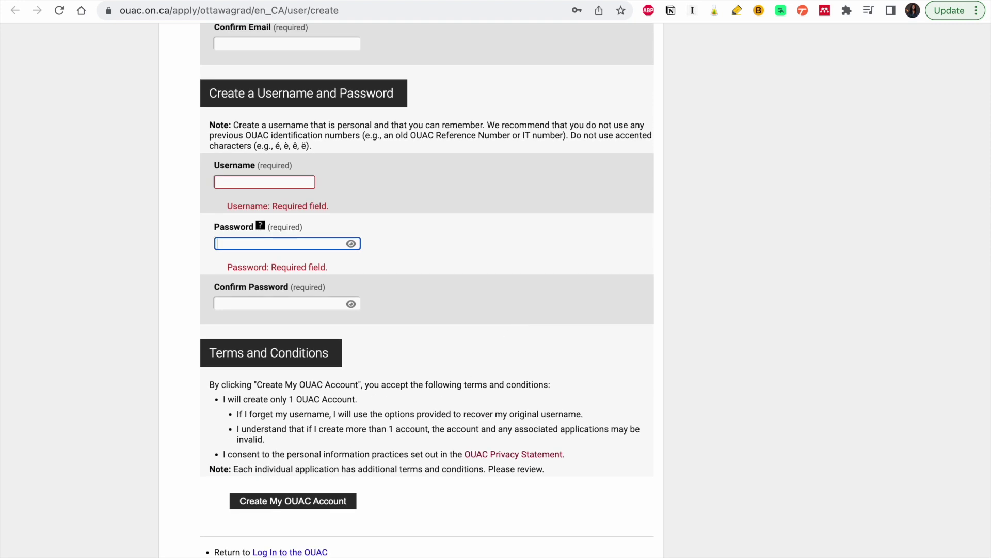
scroll(487, 333, up, 2)
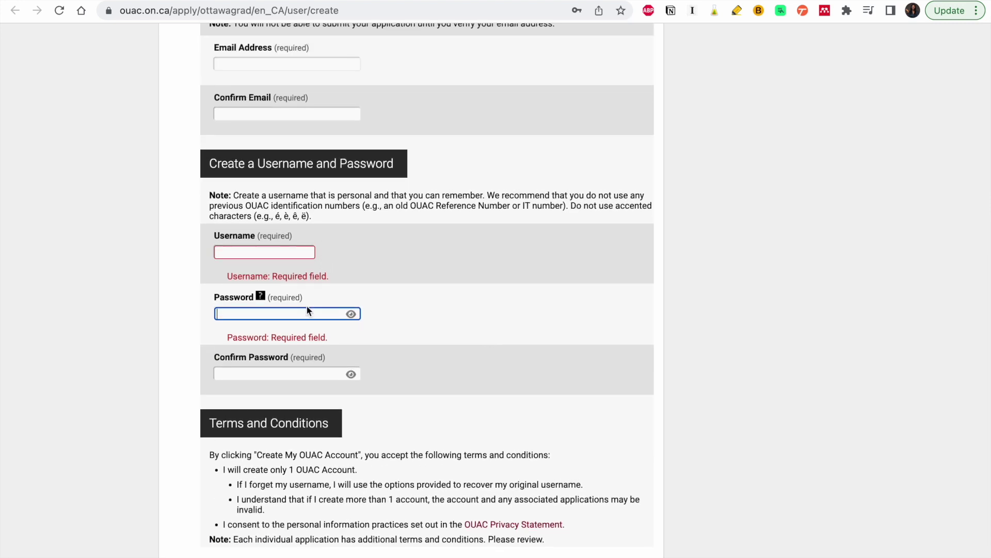
key(super+bracketleft)
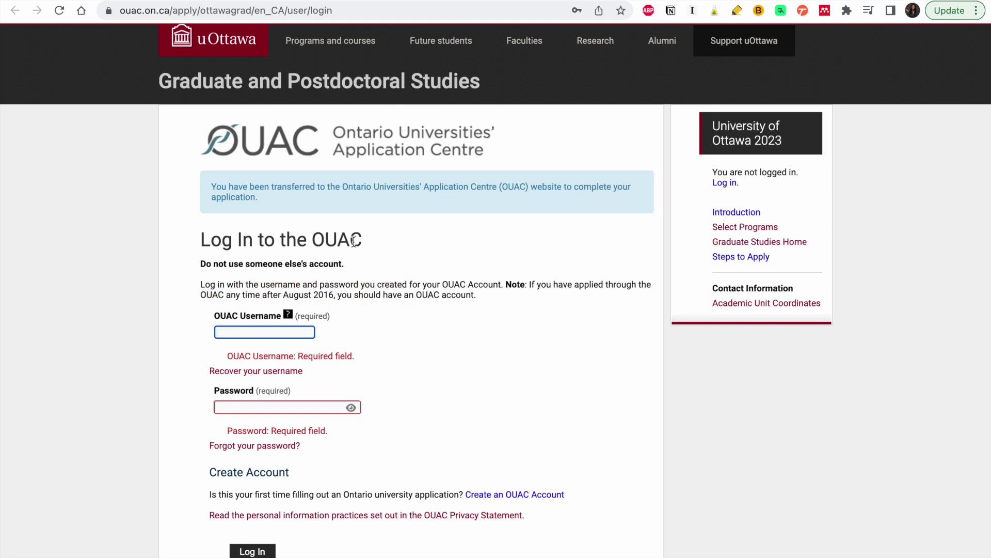
- Log in to OUAC with the saved Chrome credentials, retrying after the login error
click(274, 332)
click(311, 364)
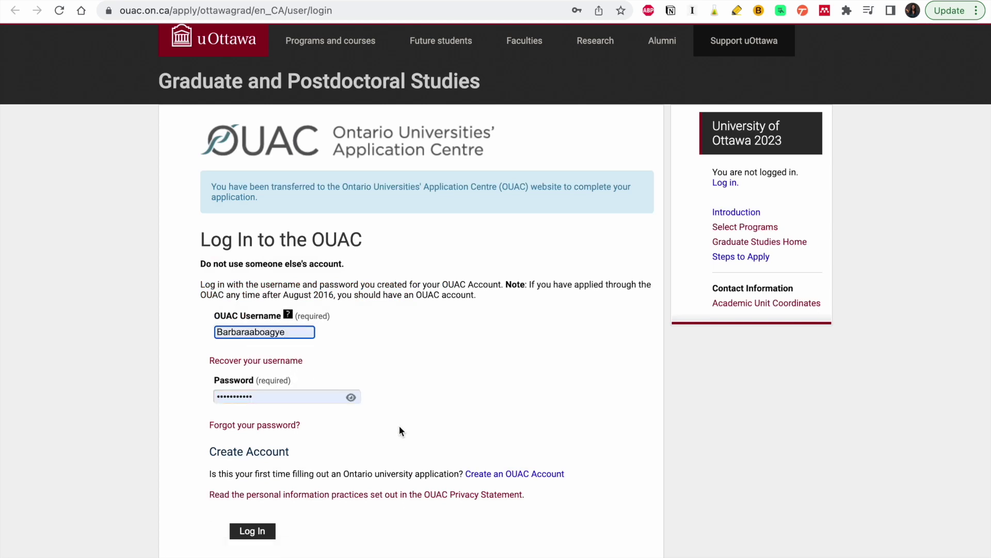
click(253, 530)
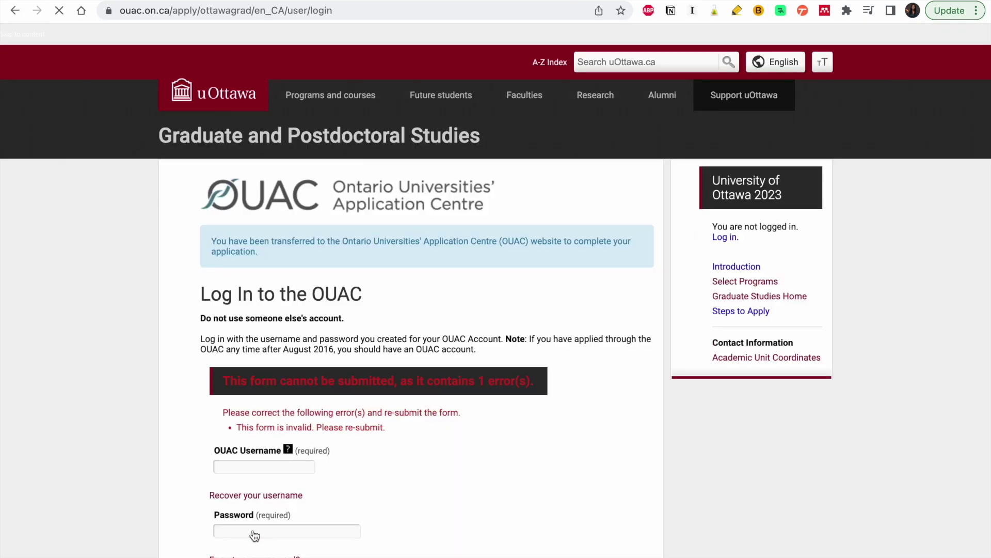
scroll(408, 409, down, 2)
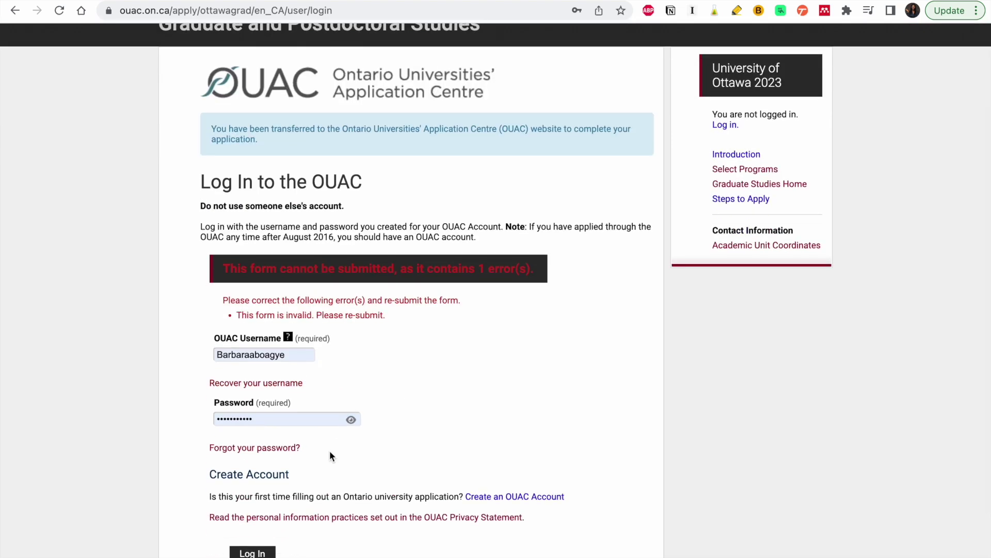
scroll(330, 450, up, 3)
scroll(330, 450, down, 4)
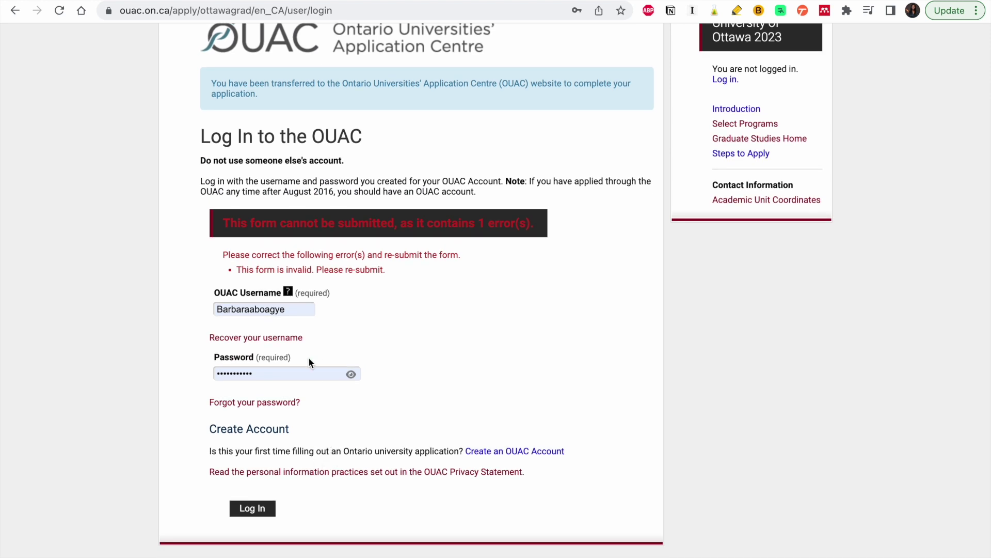
click(264, 511)
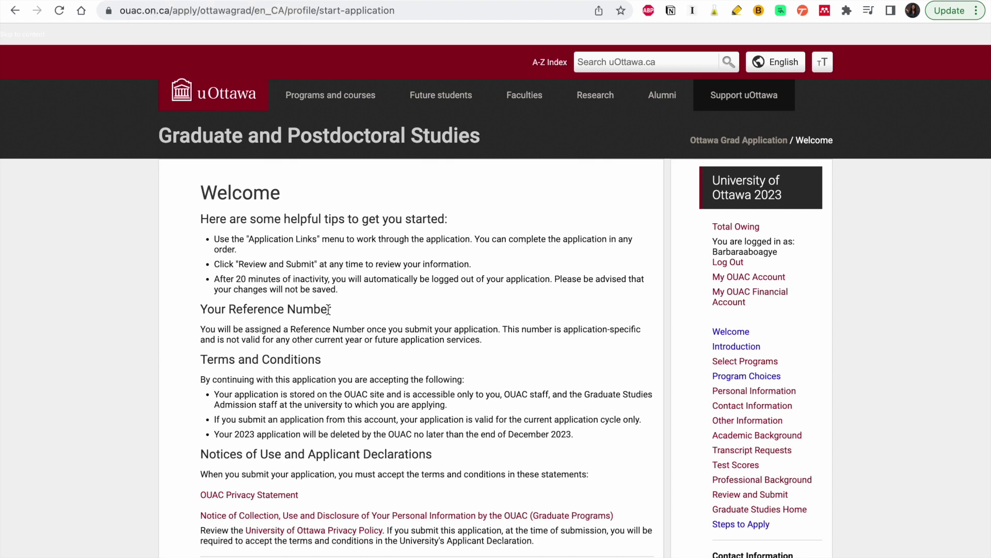
- Scroll through the Welcome page and follow the 'Proceed to Introduction' link
scroll(328, 309, down, 3)
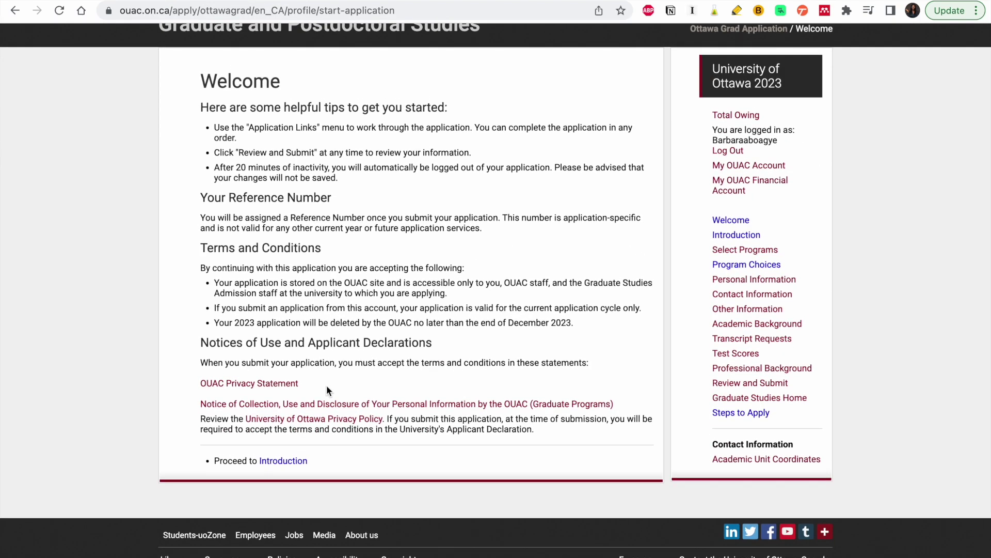
click(286, 462)
scroll(324, 347, down, 1)
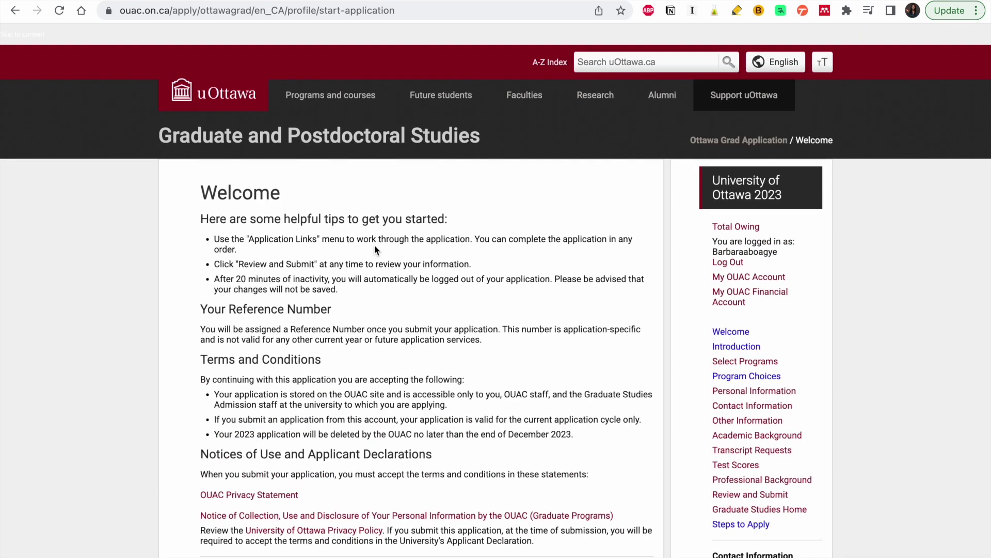
scroll(348, 402, down, 3)
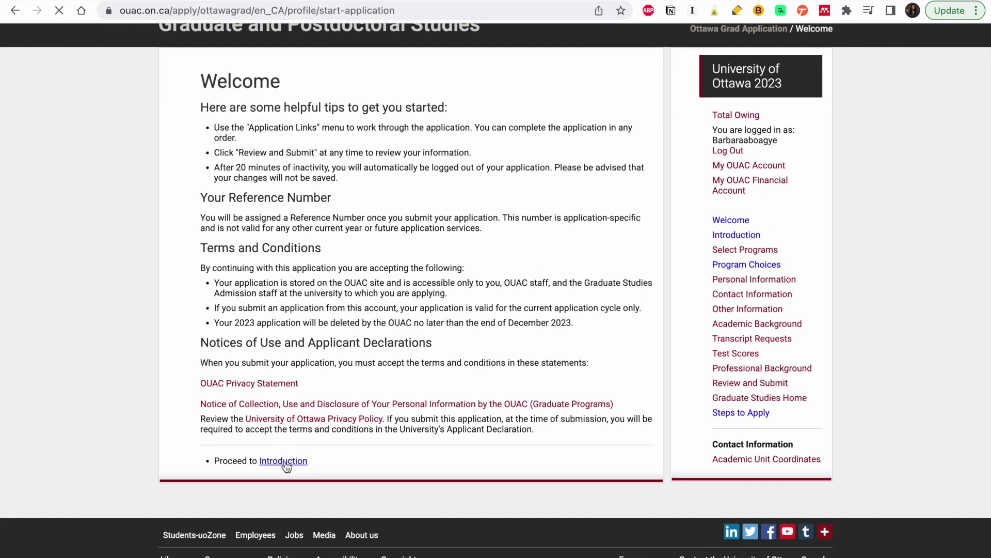
click(286, 462)
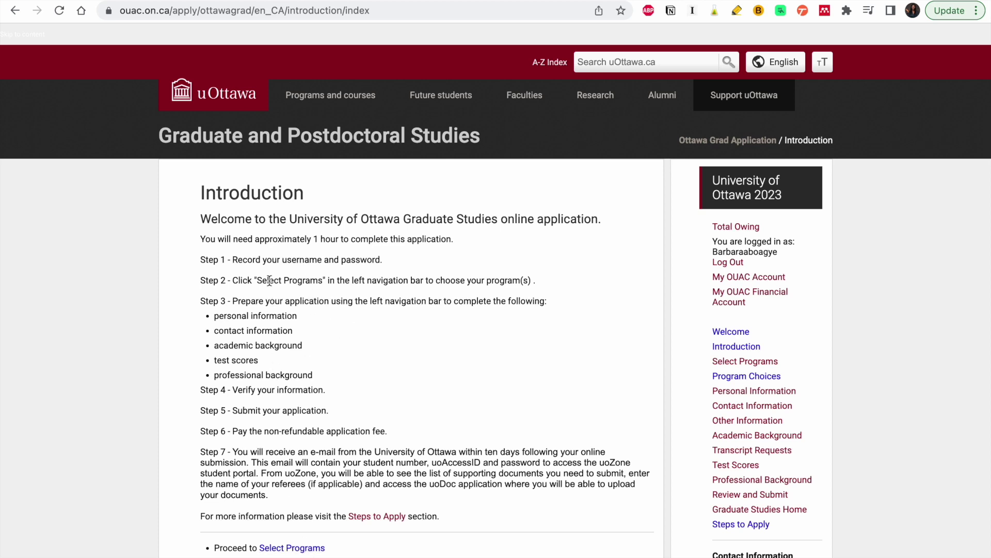
- Browse programs by degree into the Master's list and scroll down to Civil Engineering, Master's
click(299, 549)
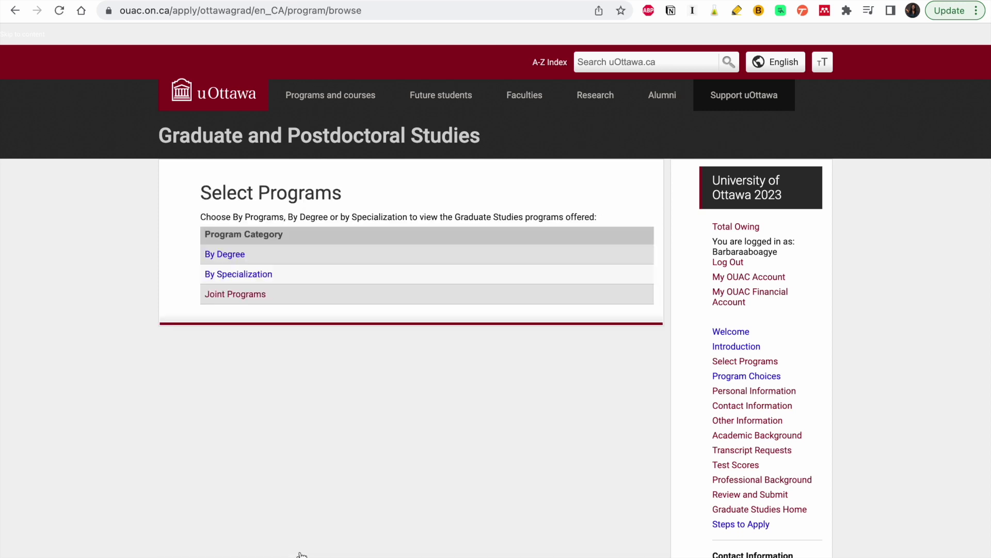
click(242, 276)
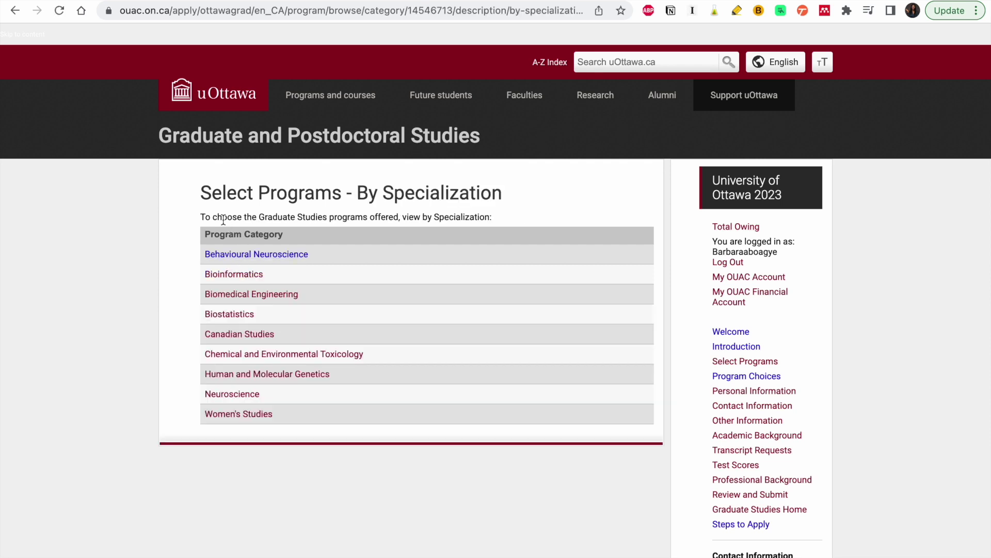
click(15, 10)
click(237, 259)
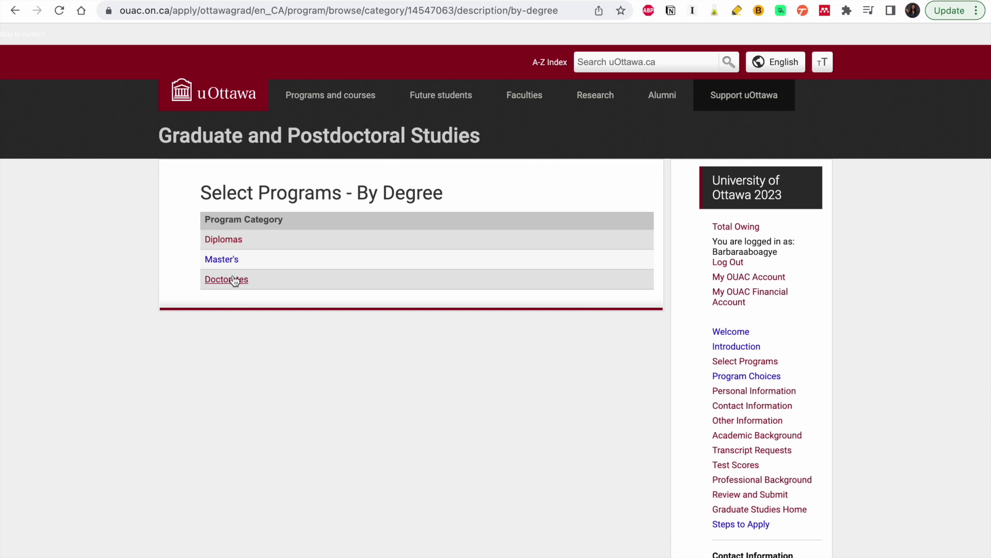
click(233, 260)
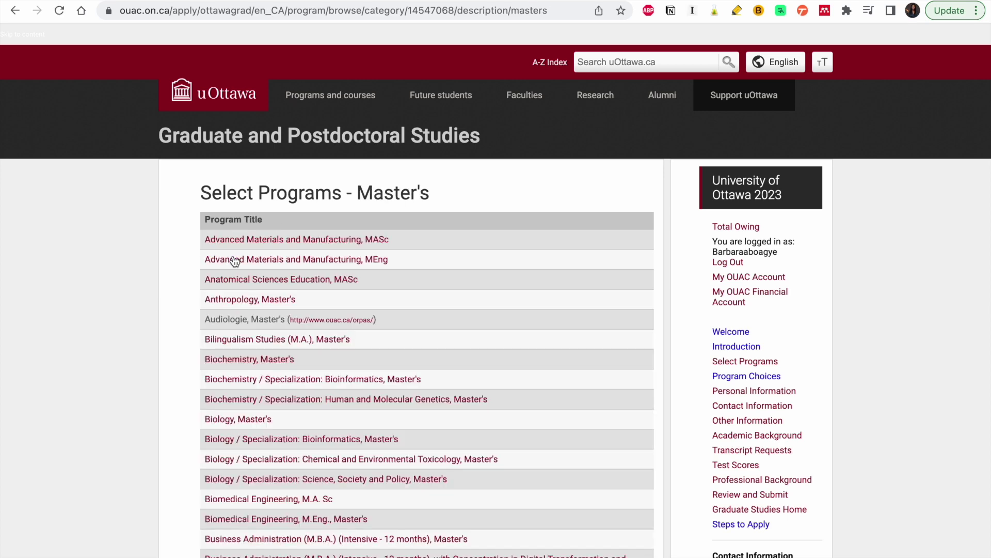
scroll(341, 382, down, 5)
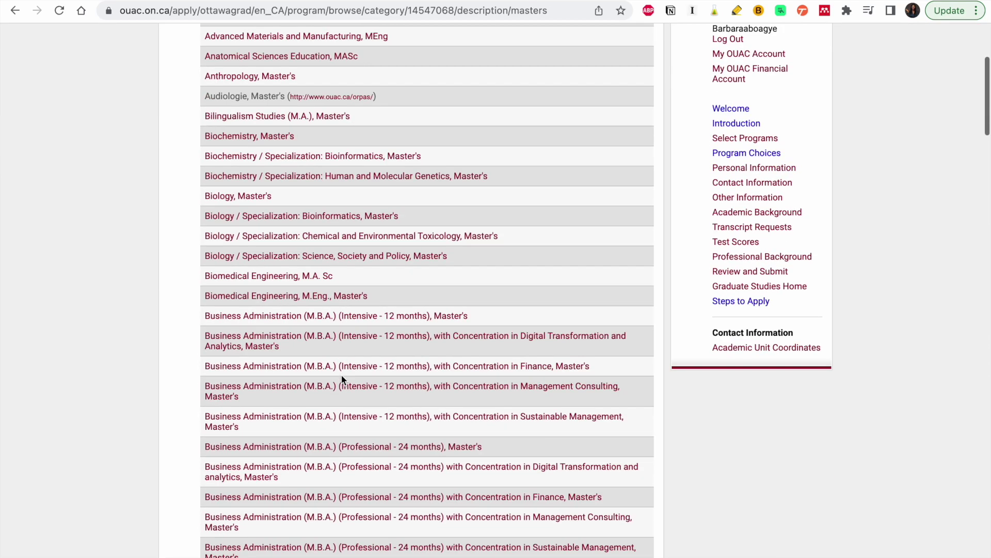
scroll(342, 380, down, 8)
scroll(342, 376, down, 2)
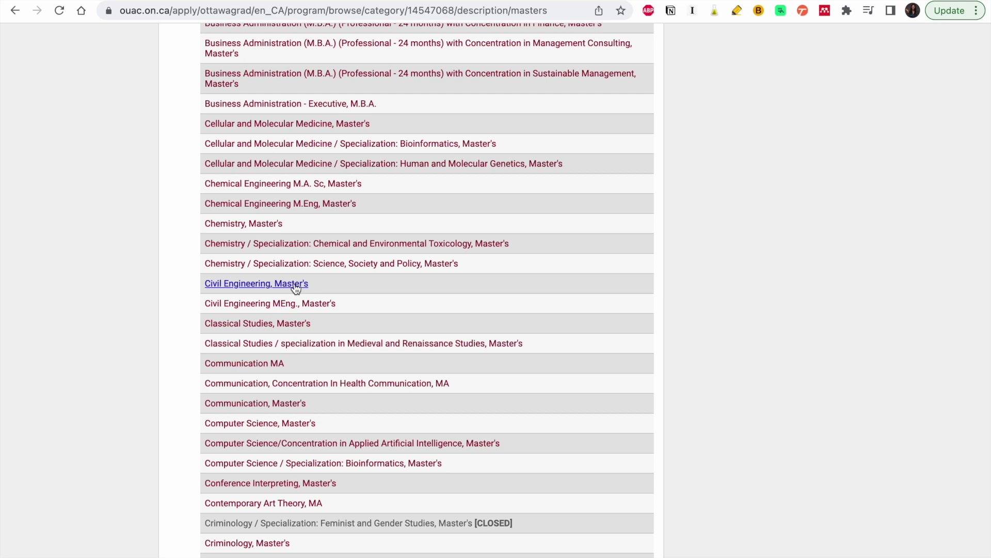
- Open Civil Engineering, Master's and choose 2024 Winter, Full-Time enrollment and the thesis option
click(294, 285)
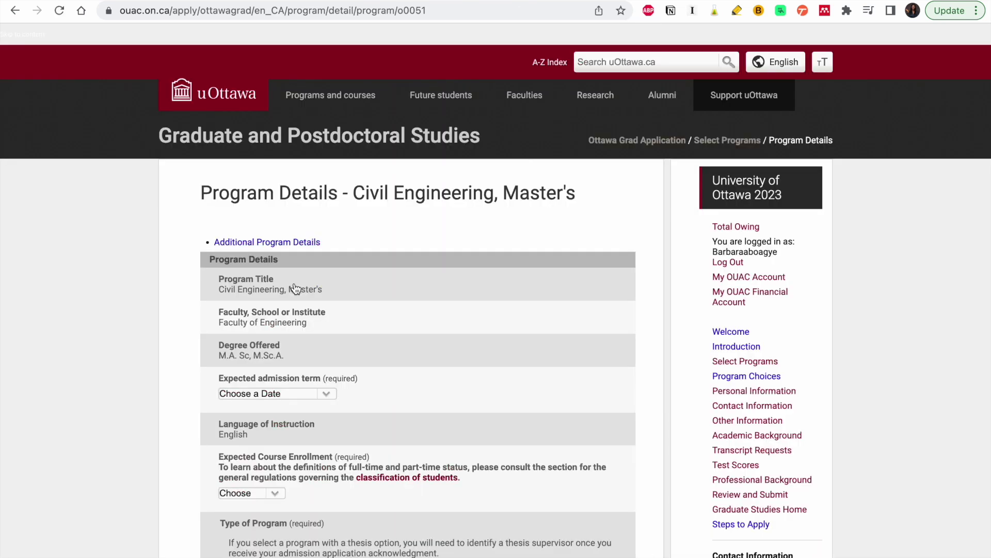
scroll(340, 325, down, 1)
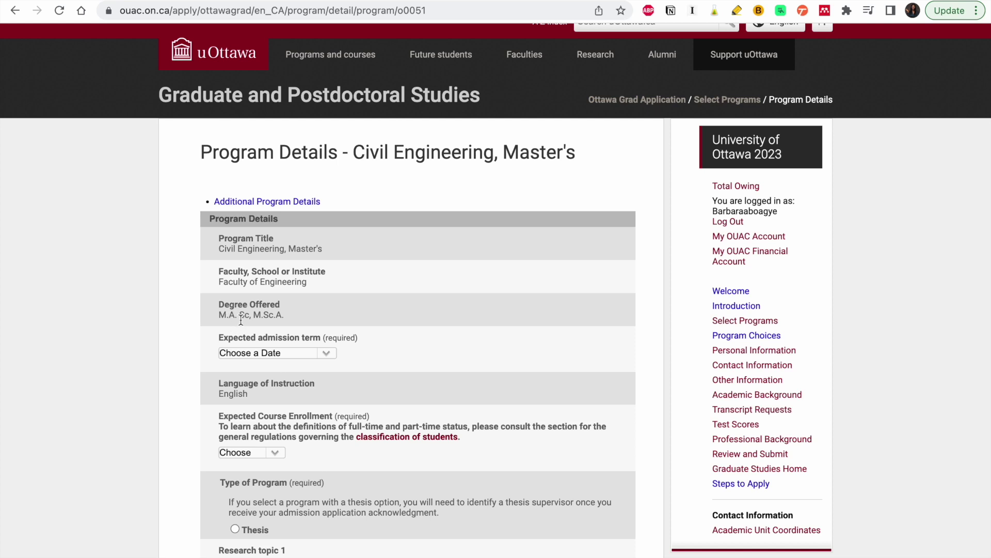
click(328, 354)
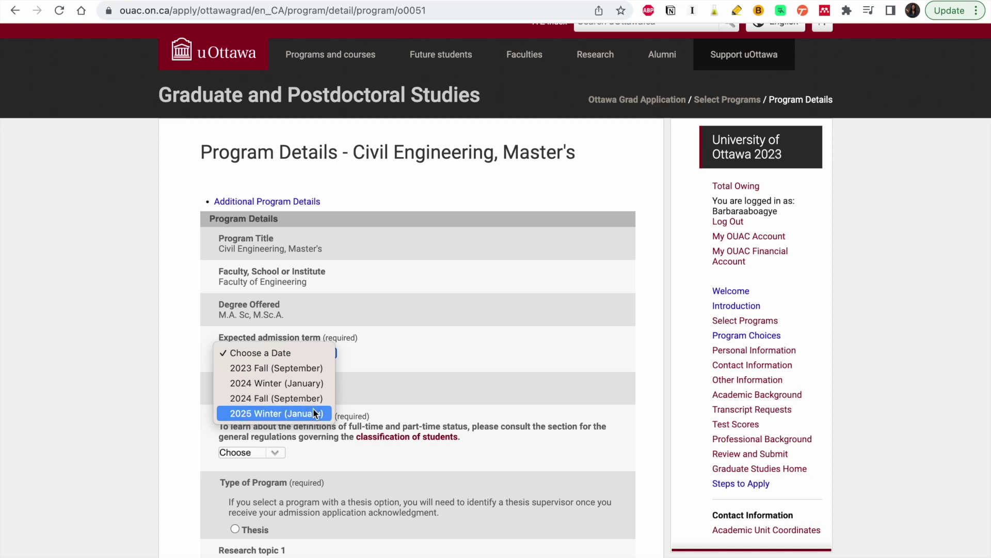
click(313, 388)
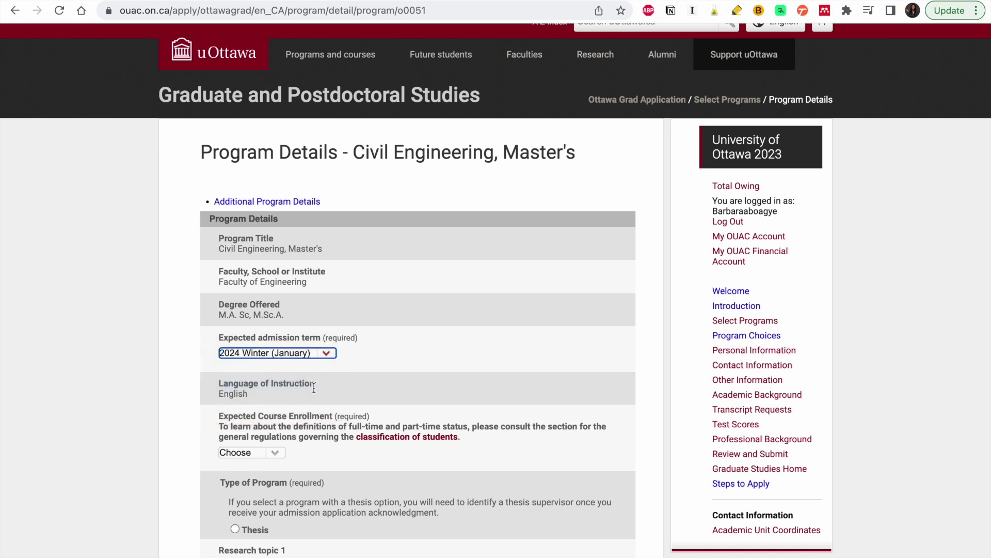
scroll(321, 429, down, 3)
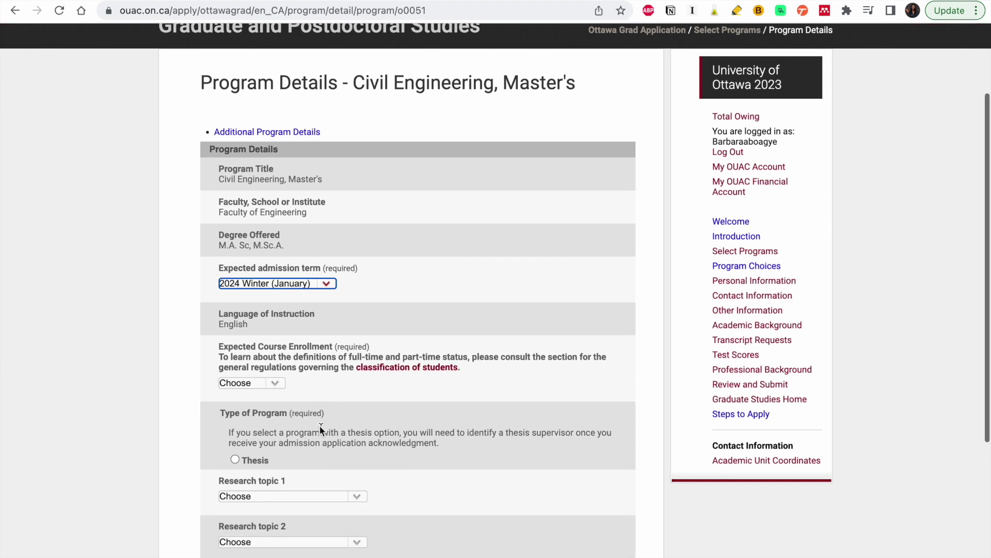
click(270, 385)
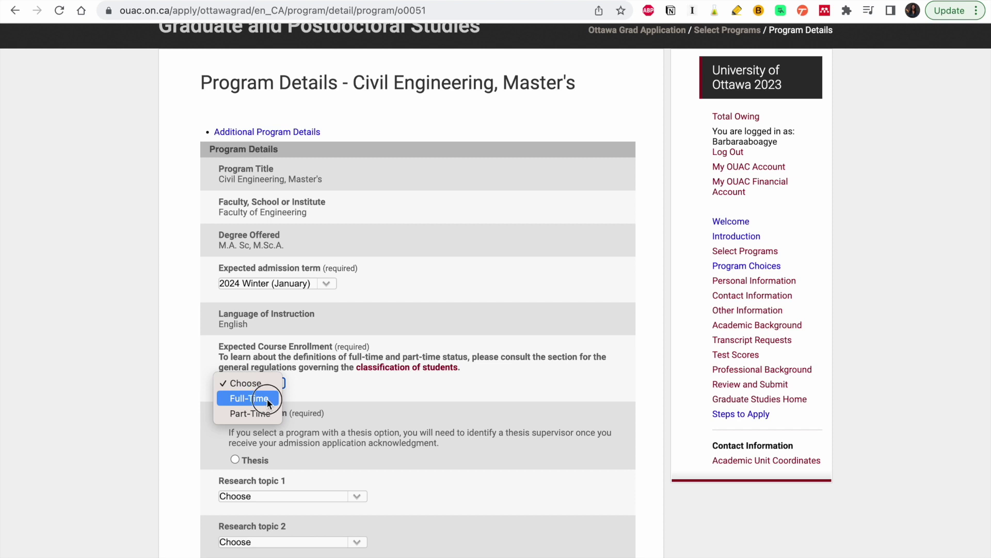
click(267, 398)
scroll(292, 456, down, 4)
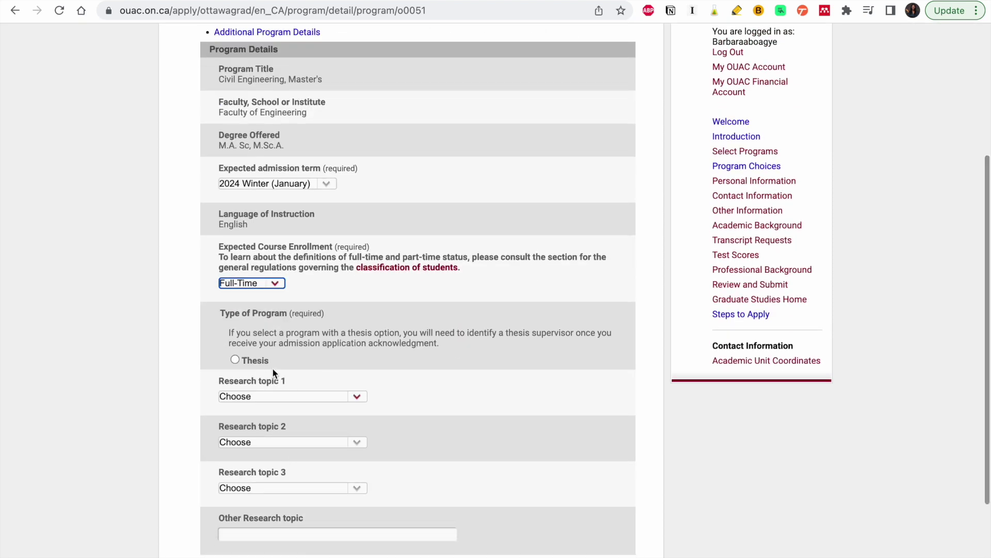
click(235, 359)
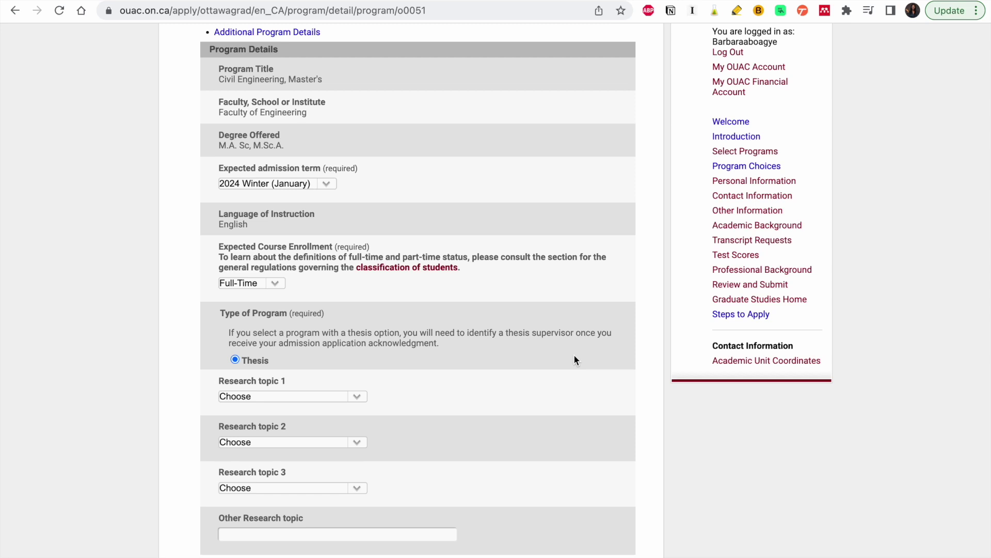
- Set research topics to Structural, Transportation and Transportation Engineering
click(330, 396)
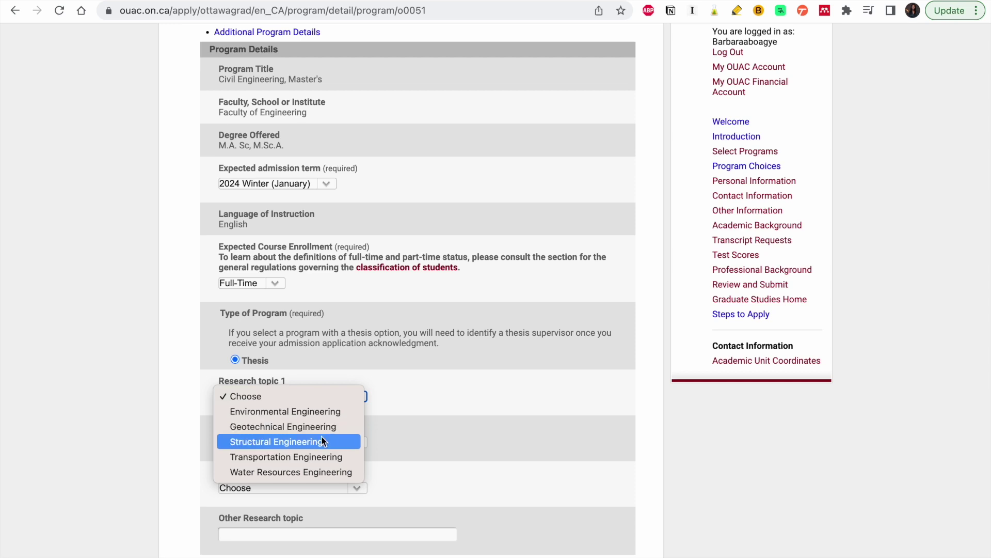
click(321, 442)
scroll(320, 436, down, 2)
click(351, 394)
click(354, 390)
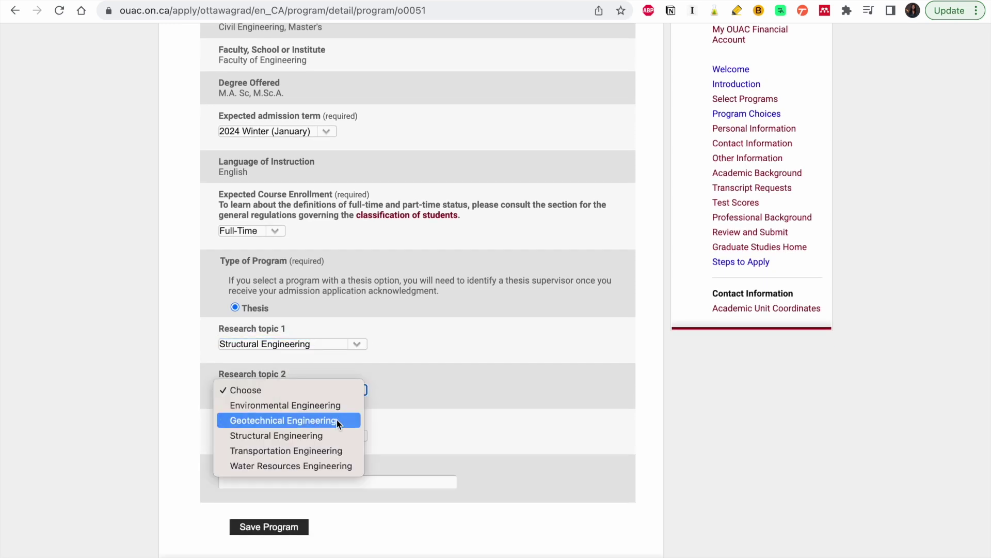
click(325, 451)
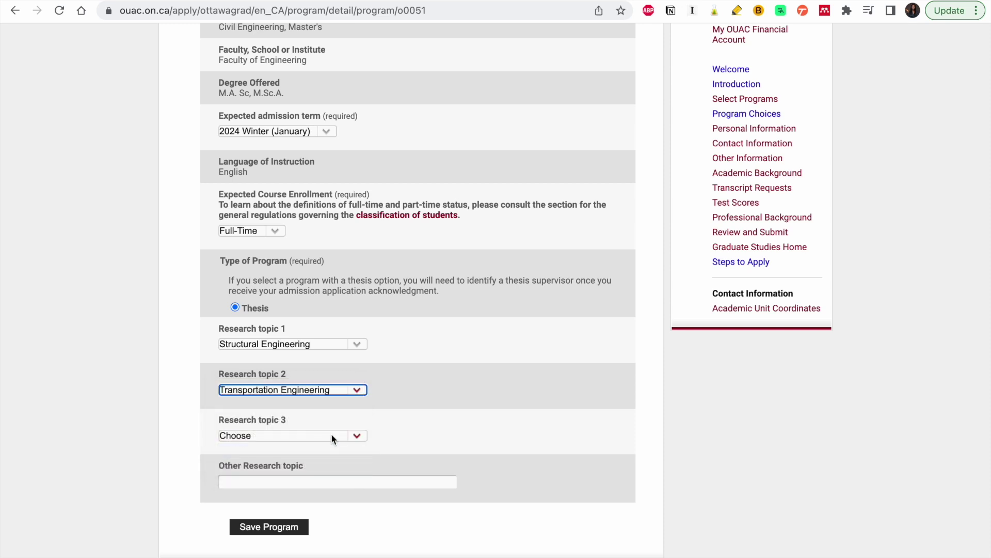
click(329, 437)
click(311, 496)
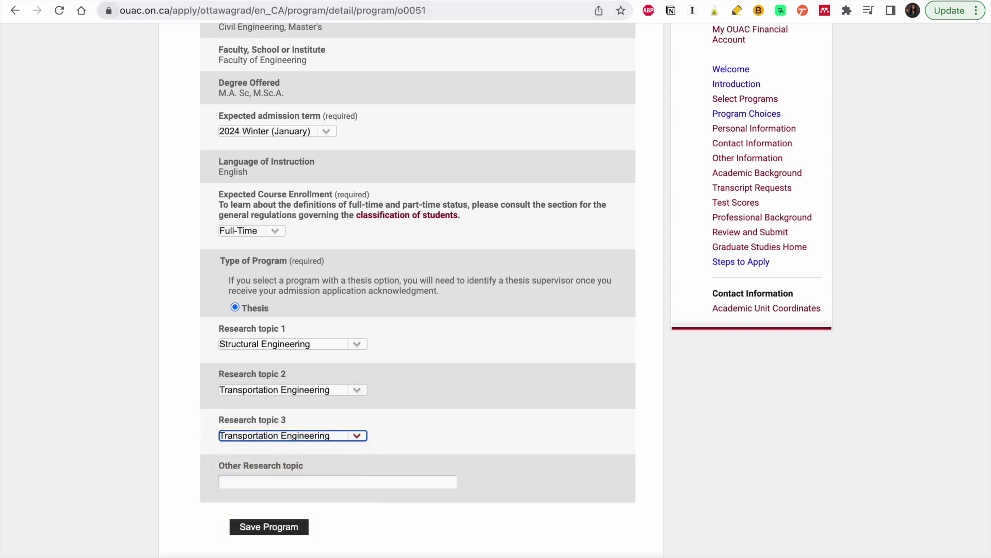
- Check the program requirements on the uOttawa page, then try saving the program details
click(115, 1)
scroll(401, 351, down, 2)
scroll(399, 350, up, 10)
scroll(400, 350, down, 2)
scroll(399, 350, up, 2)
scroll(399, 350, up, 1)
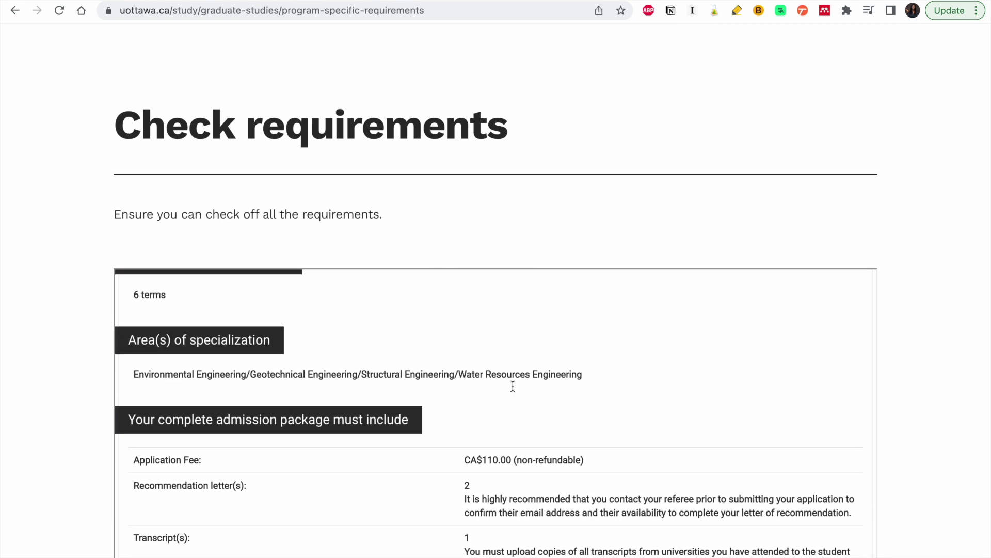
click(310, 1)
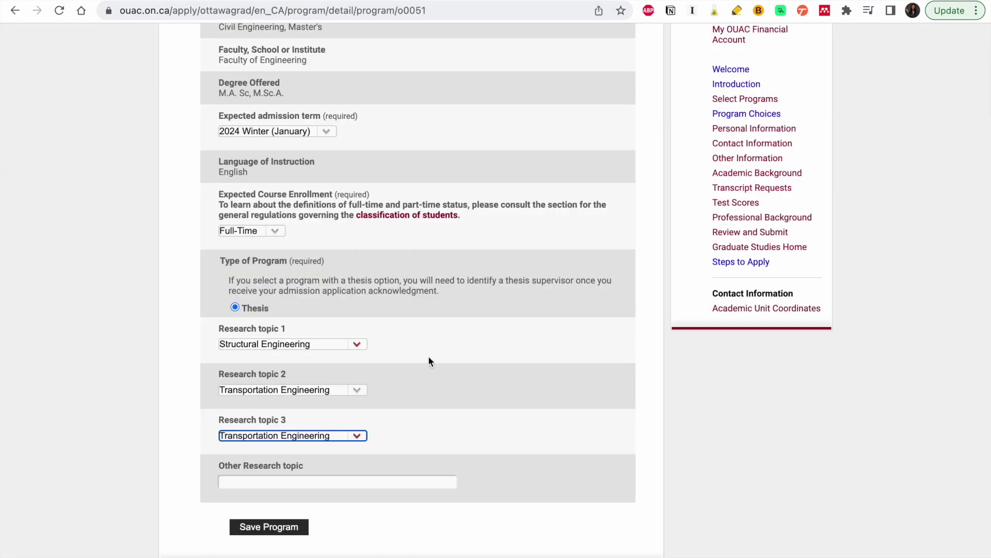
scroll(429, 355, down, 2)
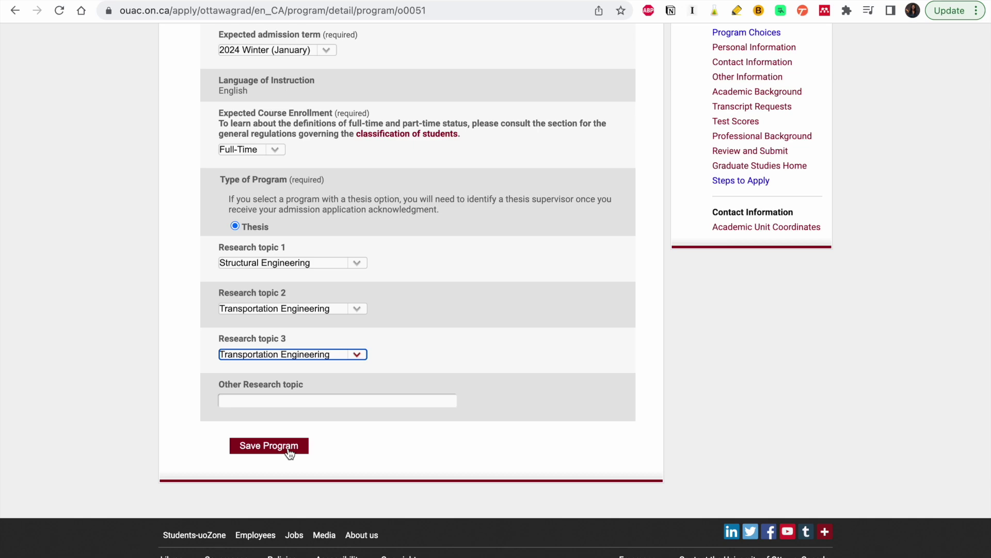
click(289, 450)
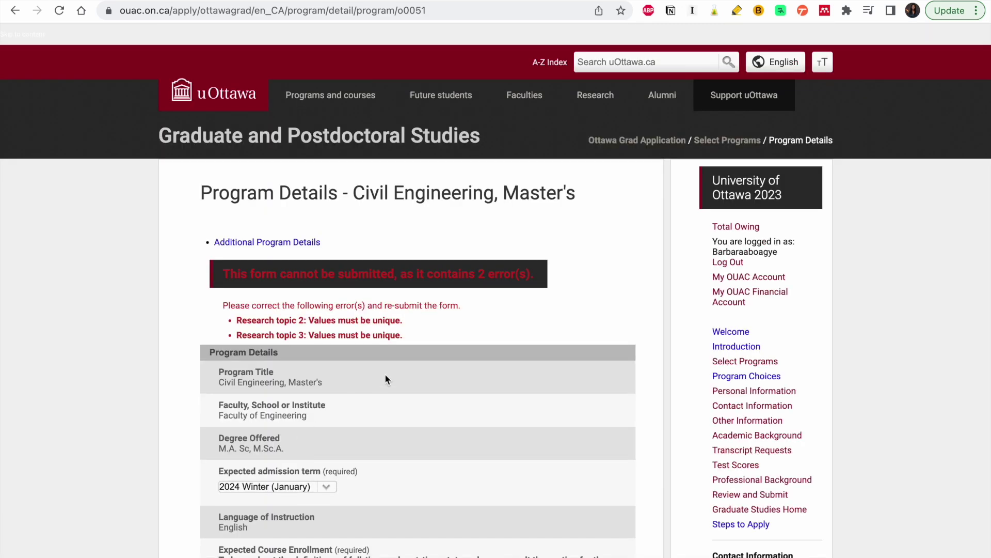
- Change research topic 3 to Geotechnical Engineering and save the program again
scroll(400, 391, down, 7)
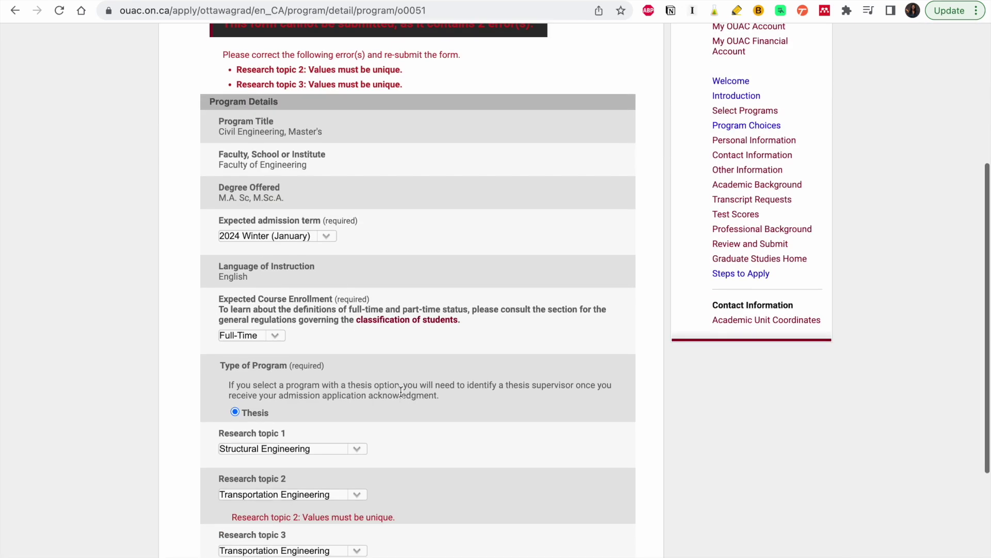
click(360, 426)
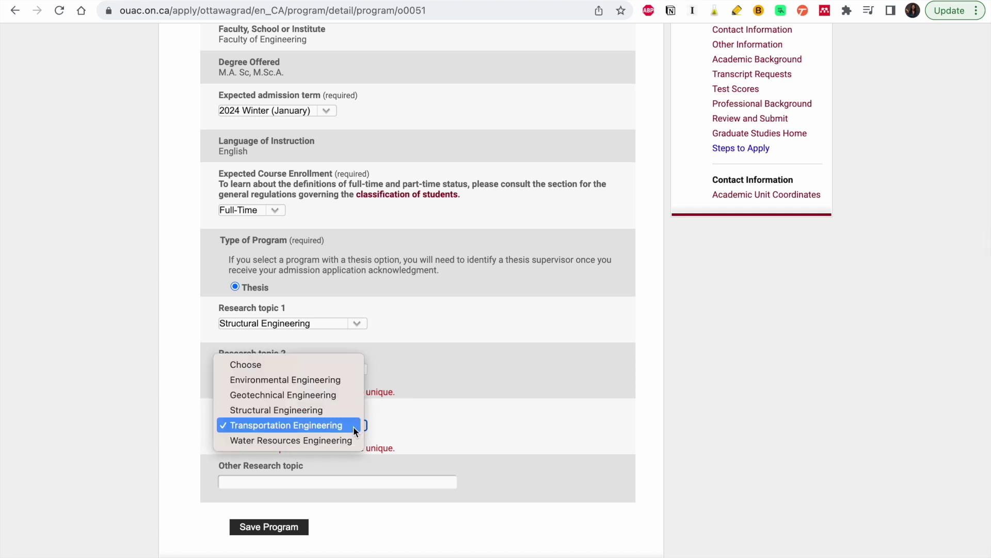
click(318, 394)
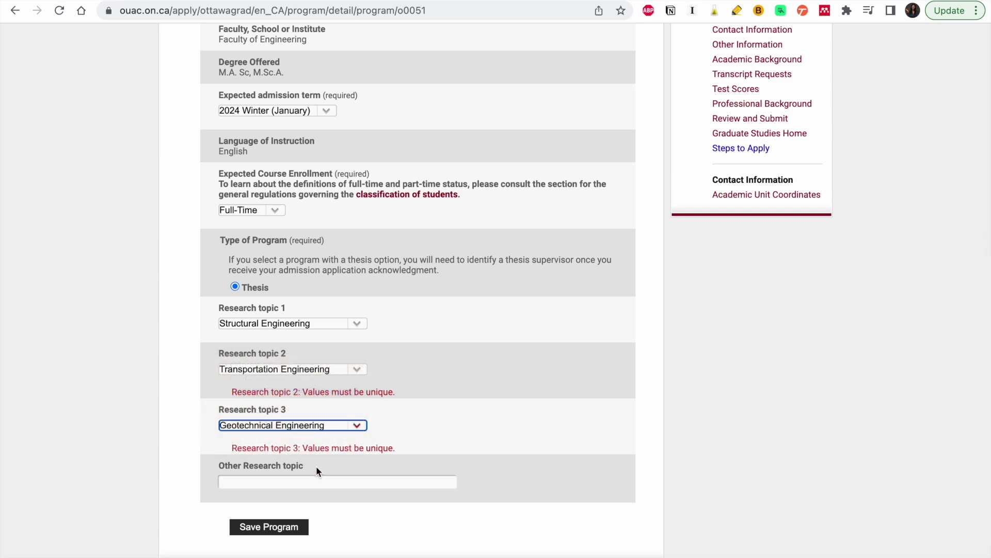
click(301, 527)
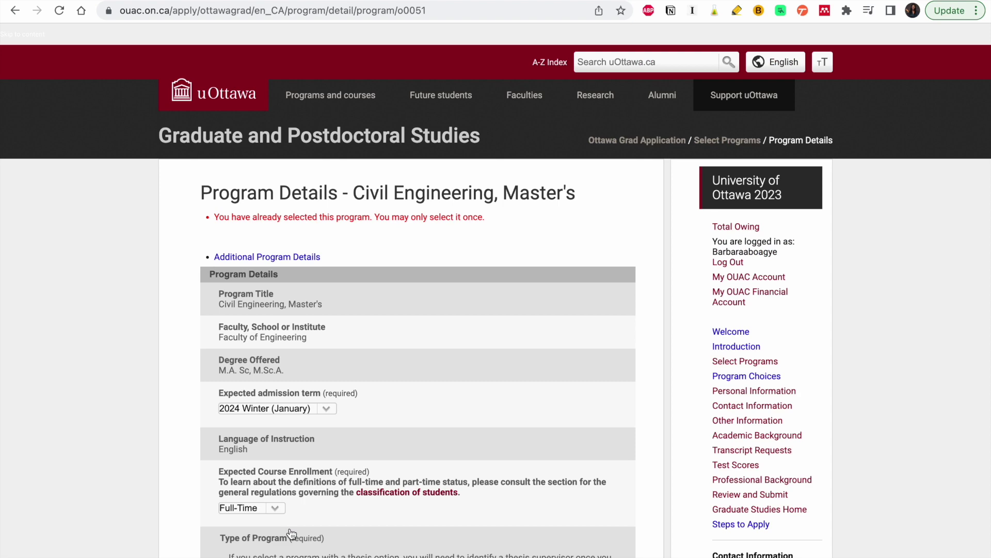
scroll(429, 318, down, 7)
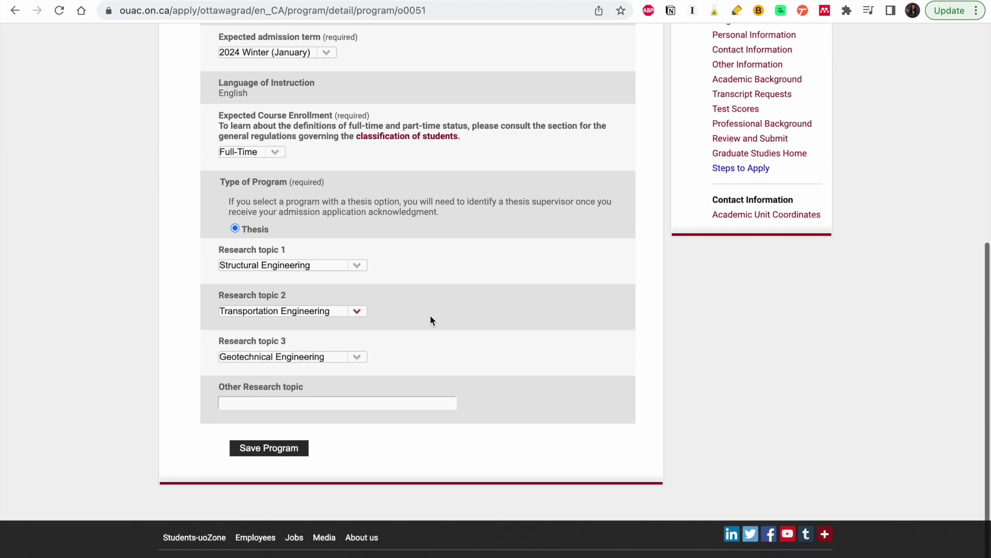
scroll(430, 317, up, 1)
click(294, 448)
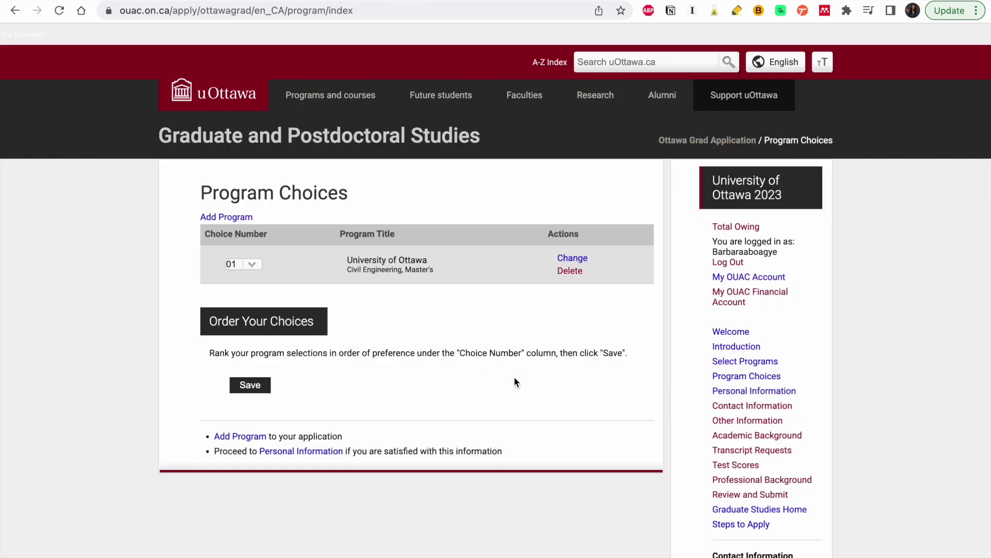
- Look over the saved Civil Engineering details, then go to the Personal Information section
click(576, 260)
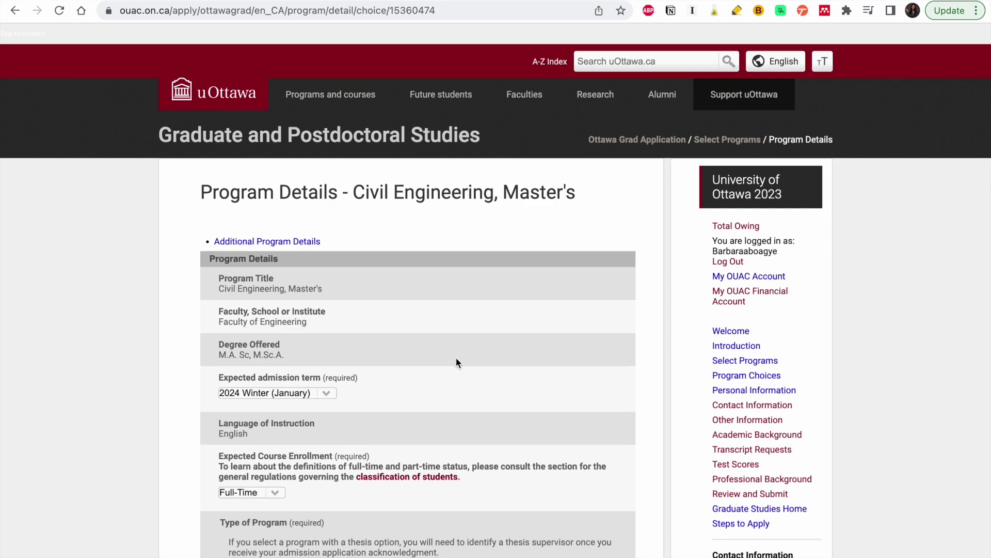
scroll(456, 358, down, 5)
scroll(480, 337, down, 4)
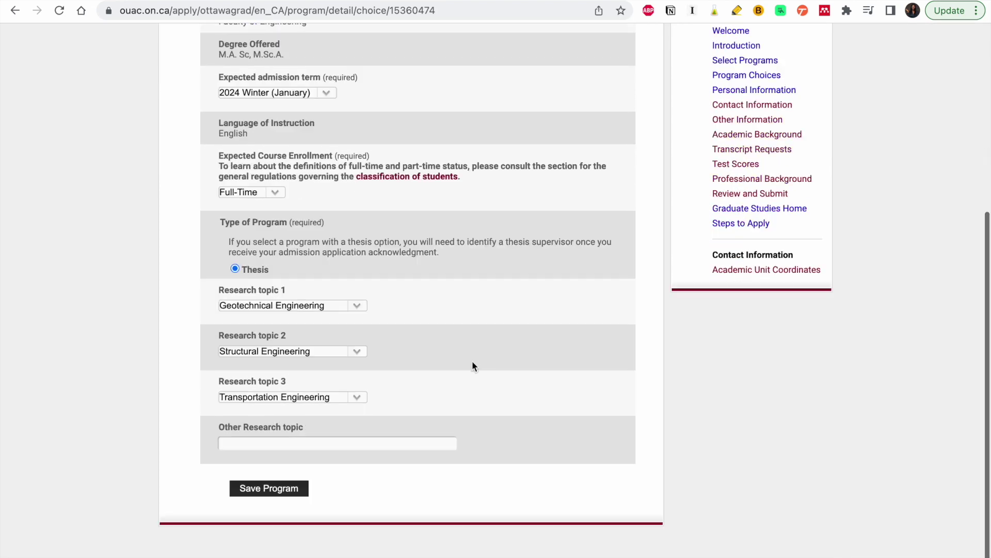
scroll(484, 299, up, 5)
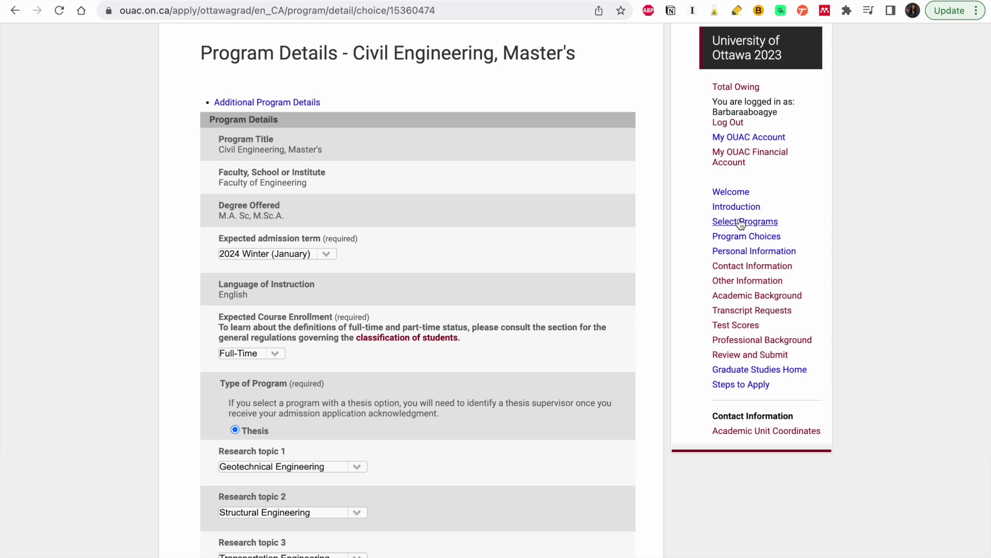
click(738, 237)
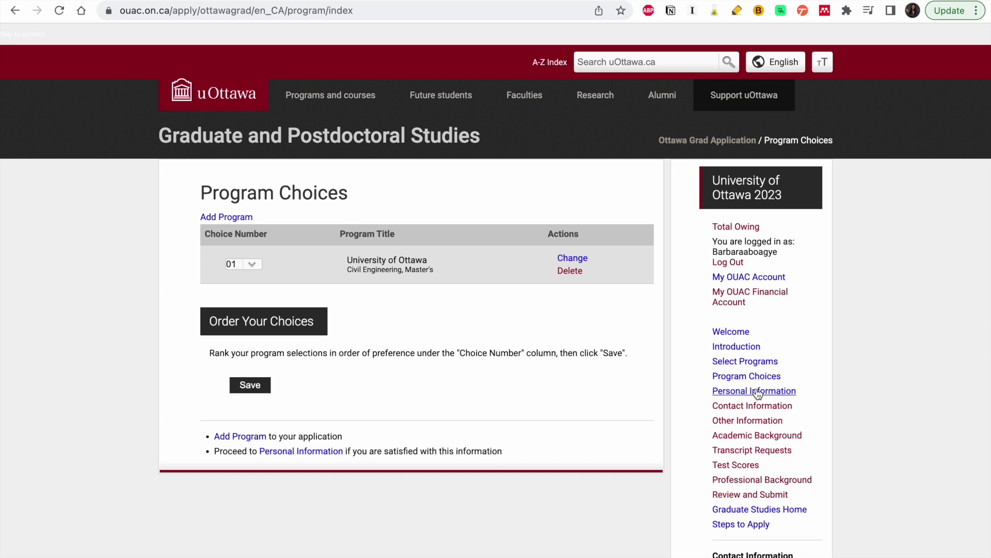
click(757, 391)
- Set gender to Female and answer No/Undeclared to the Indigenous question
scroll(430, 354, down, 4)
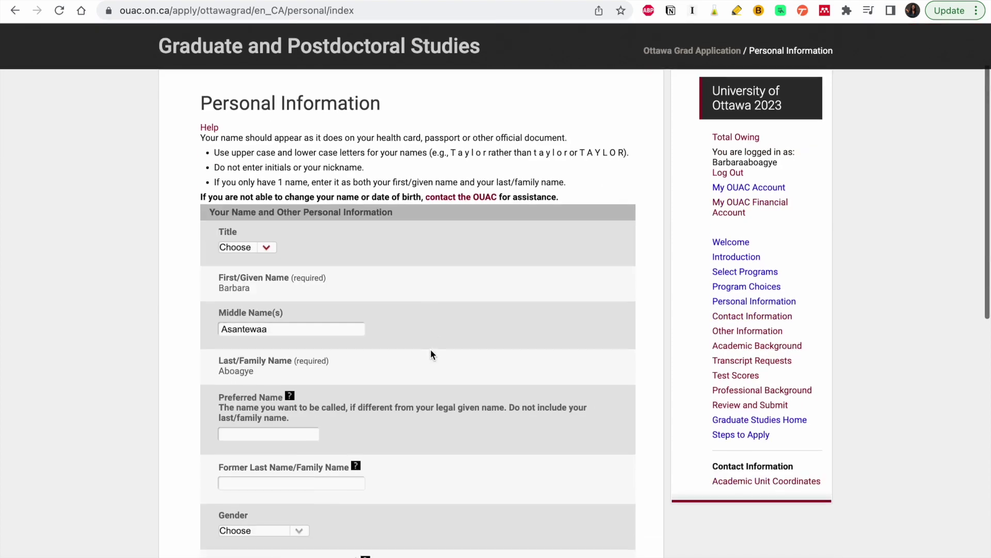
scroll(431, 354, down, 3)
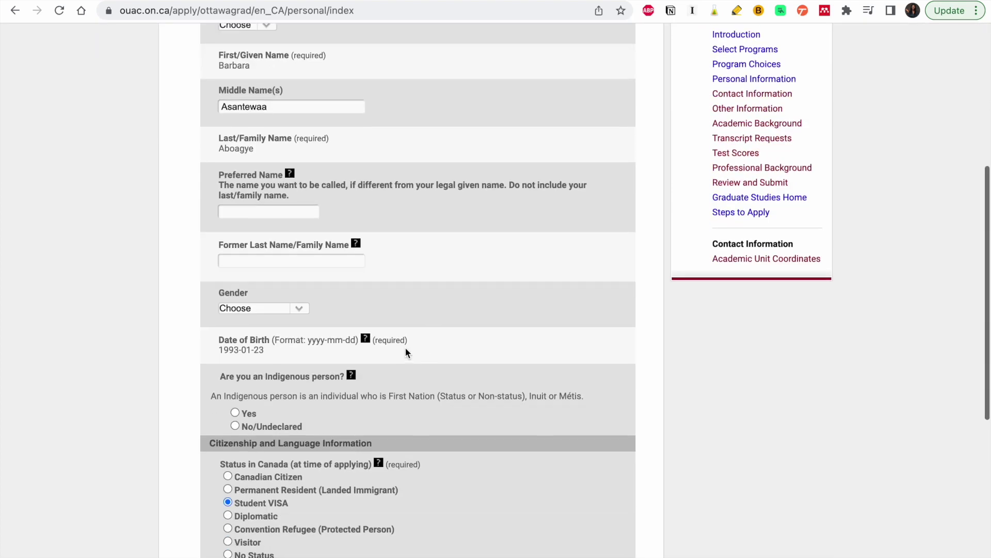
click(296, 308)
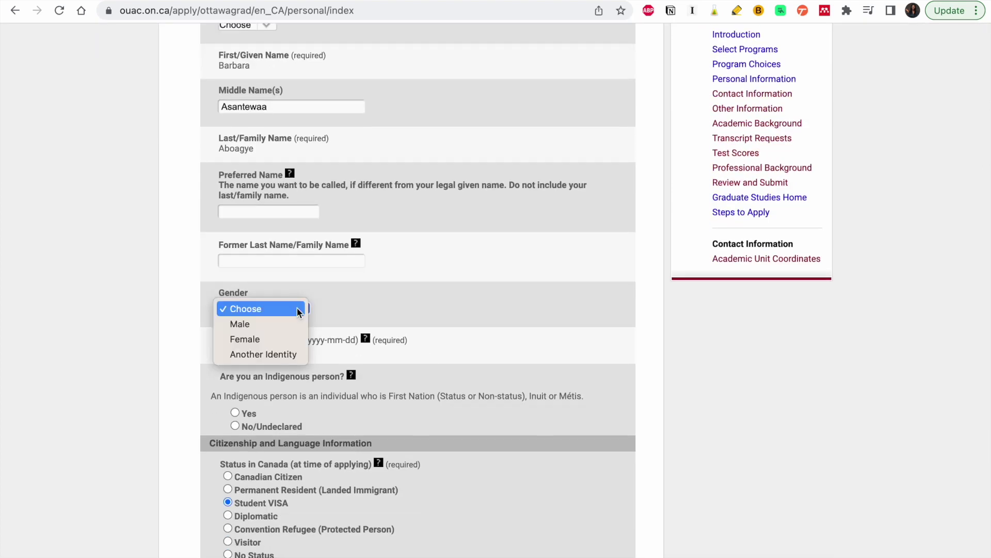
click(276, 338)
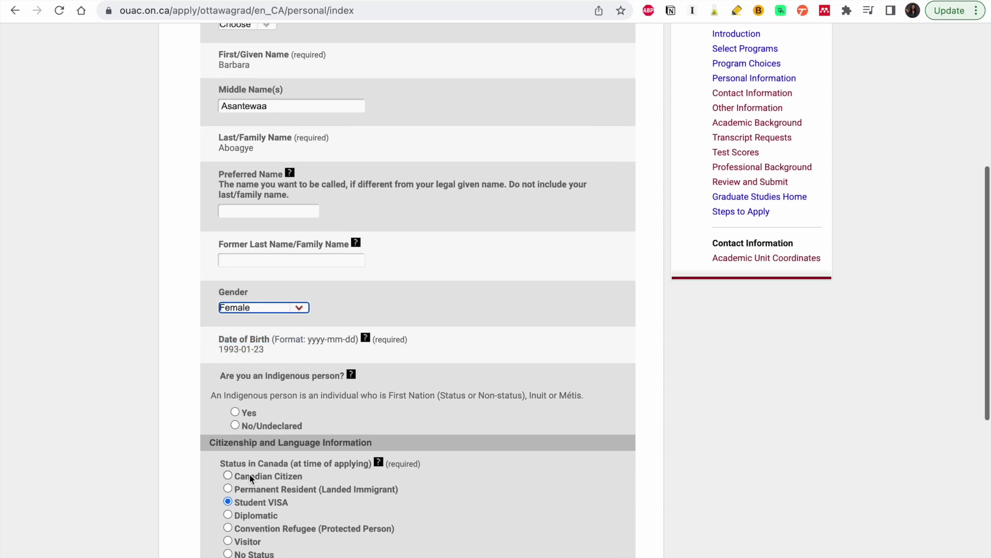
scroll(250, 473, down, 1)
click(241, 393)
click(236, 394)
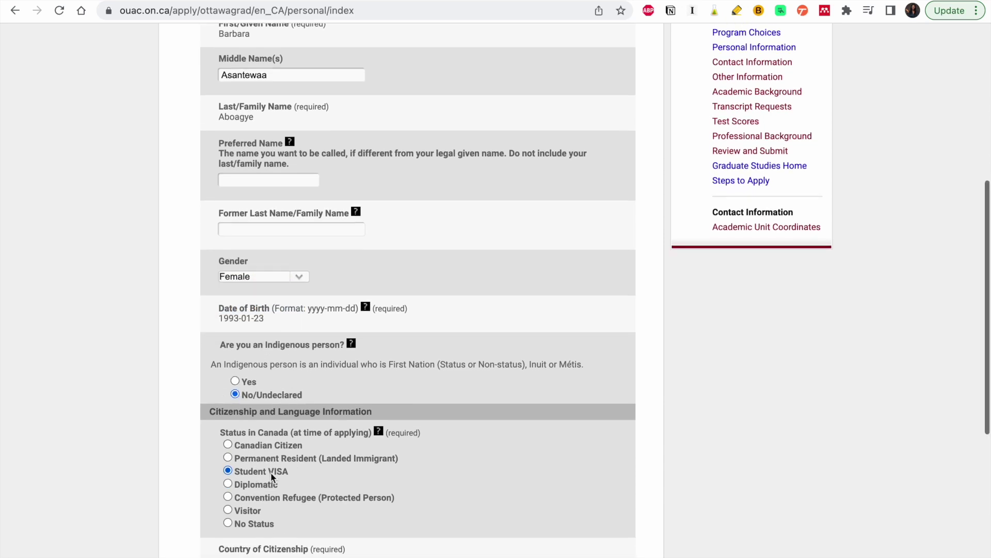
scroll(270, 472, down, 2)
scroll(315, 496, down, 4)
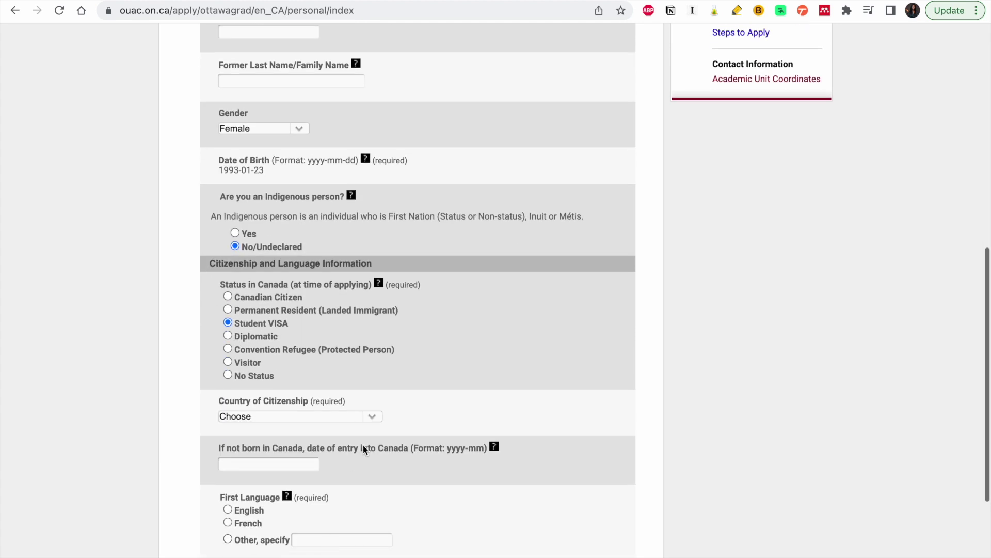
- Choose Ghana as country of citizenship and view the date-of-entry help note
click(372, 415)
click(375, 416)
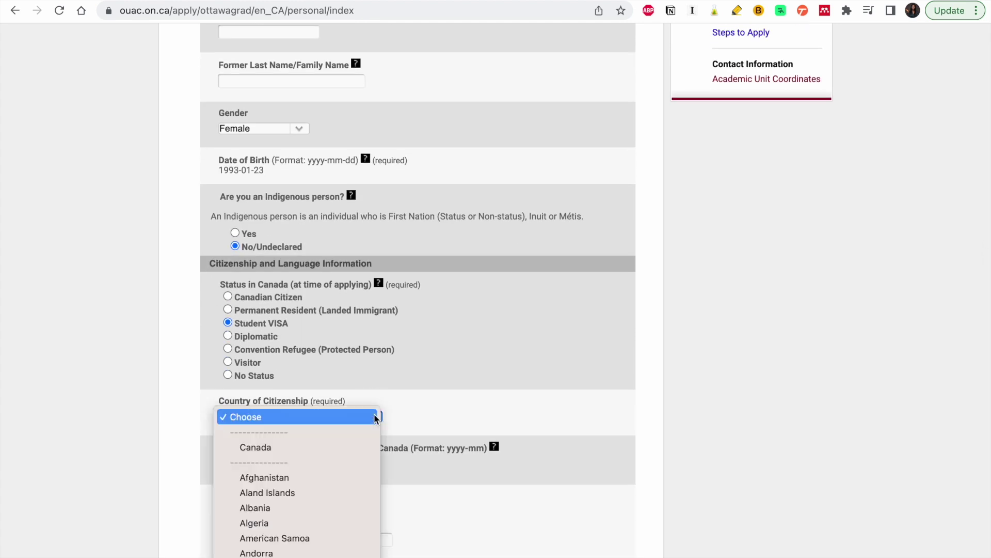
scroll(376, 417, down, 10)
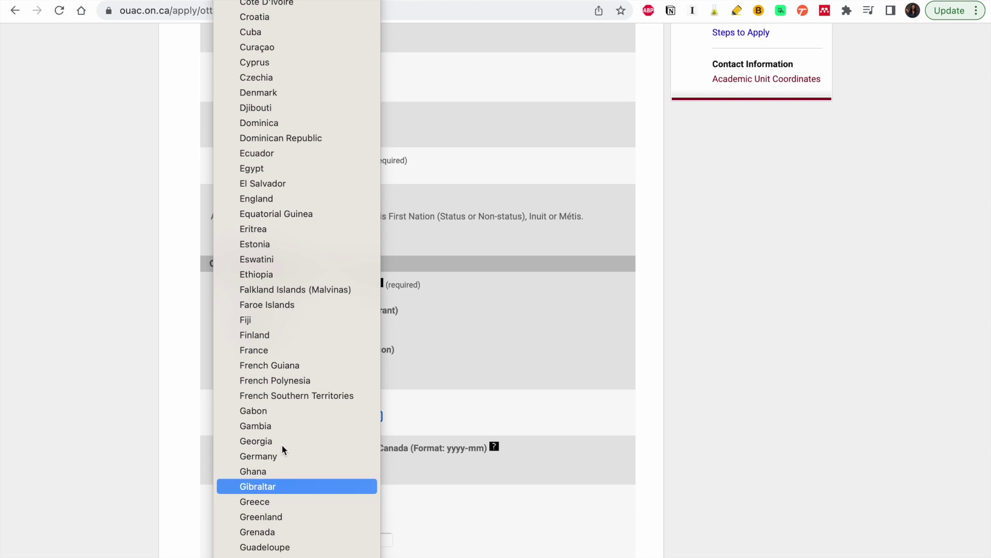
click(265, 470)
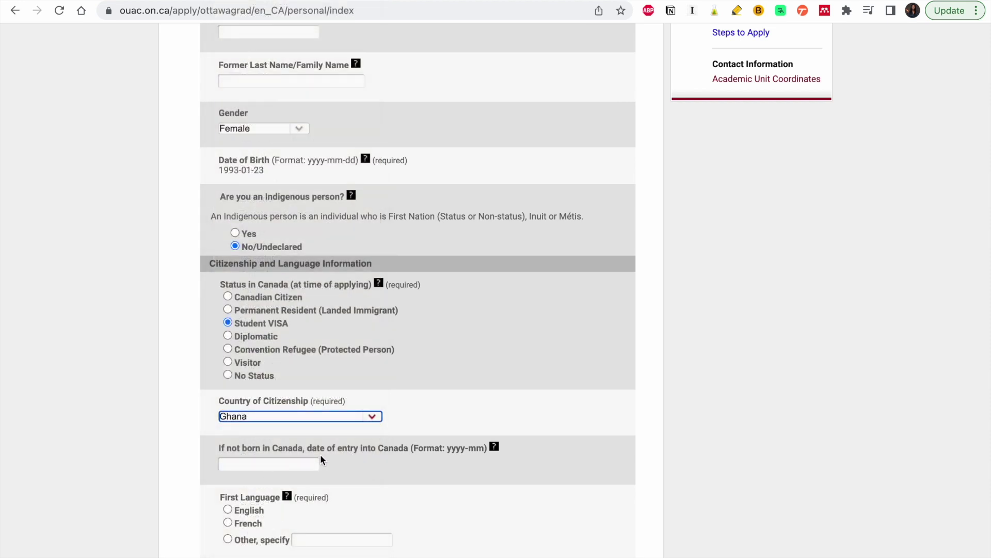
scroll(320, 454, down, 3)
scroll(321, 454, down, 1)
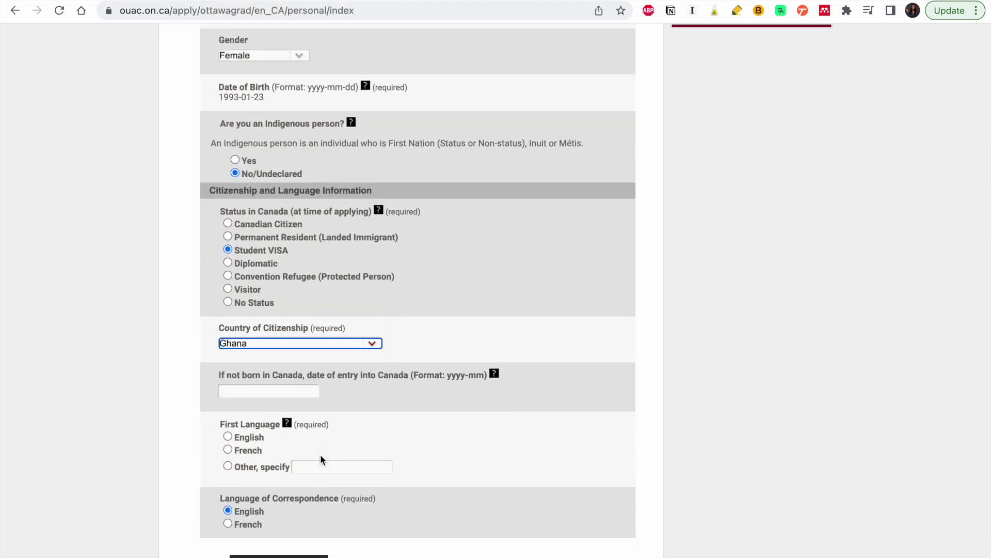
scroll(320, 454, down, 1)
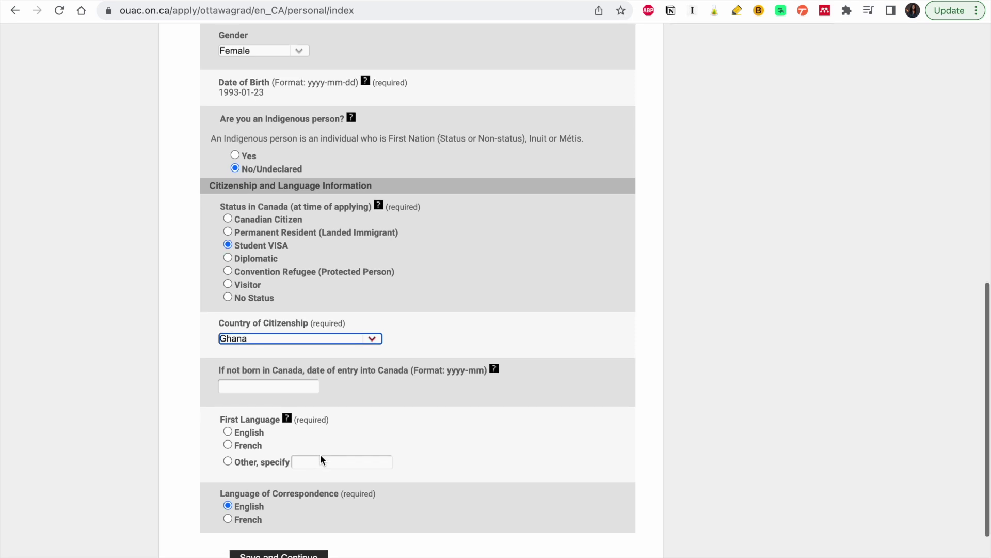
click(495, 370)
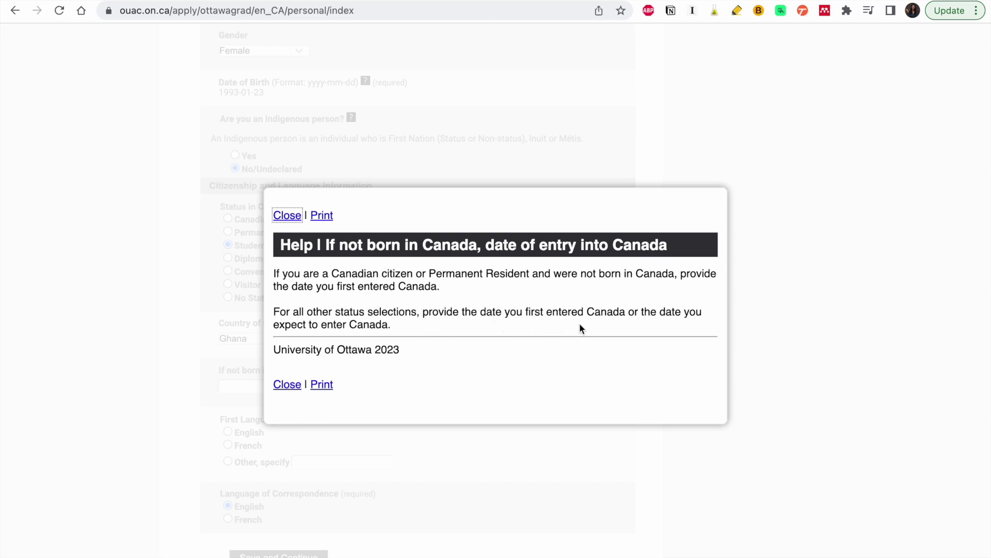
- Enter 2023/12 as date of entry, English as first language, and submit the form
click(293, 387)
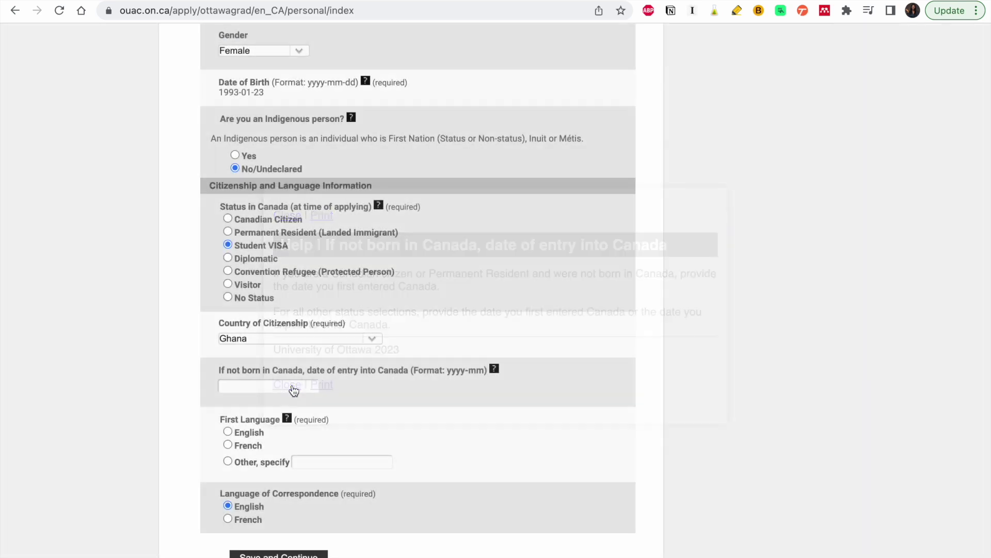
click(292, 382)
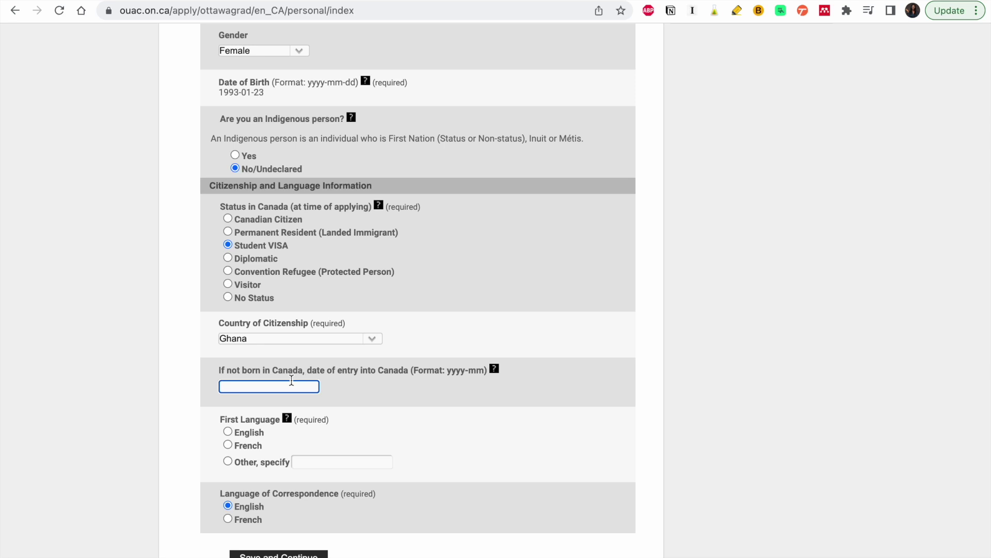
text(2023/12)
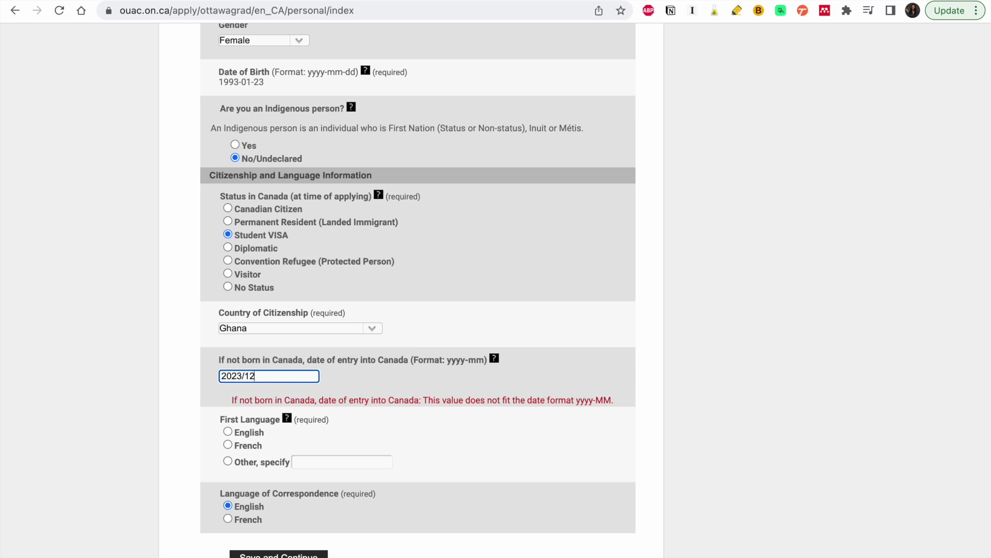
click(239, 432)
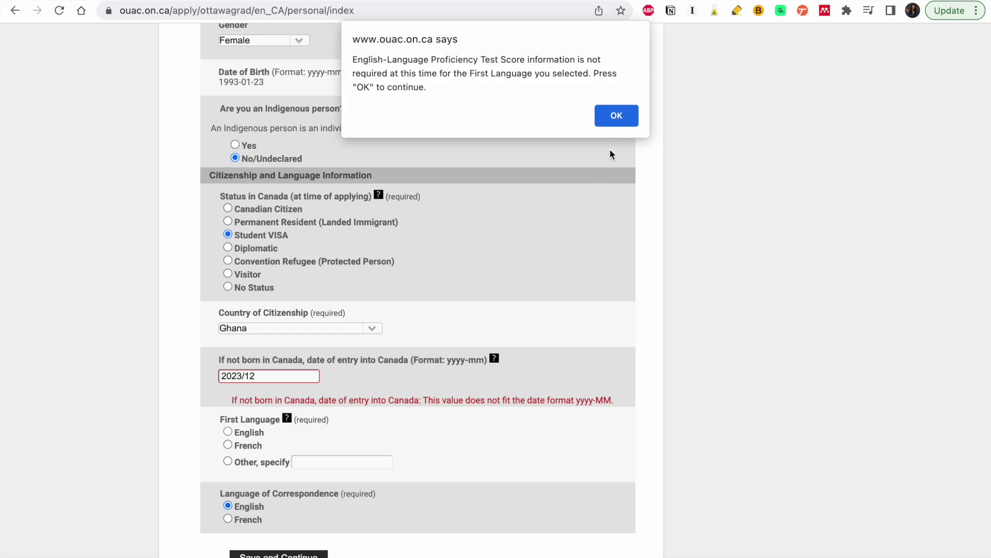
click(617, 116)
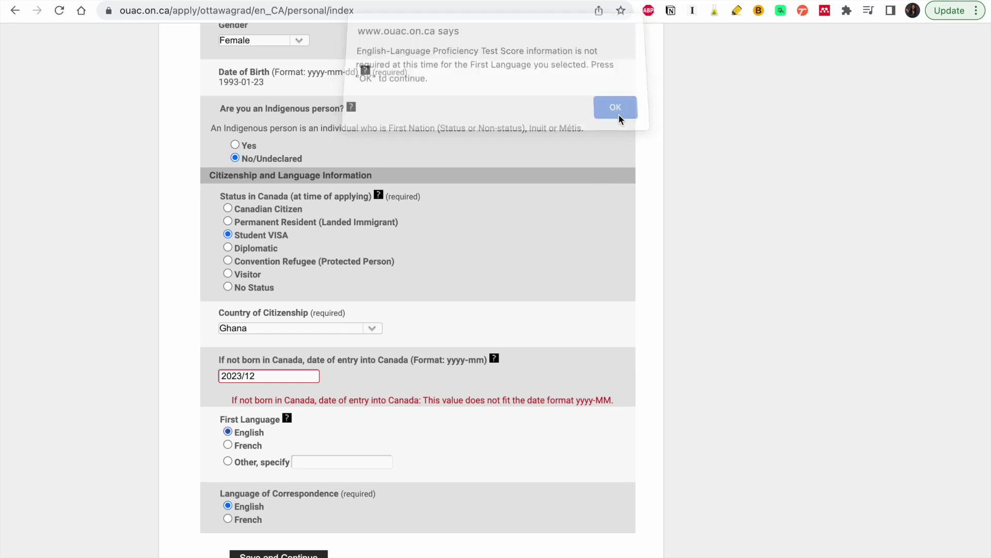
scroll(257, 474, down, 1)
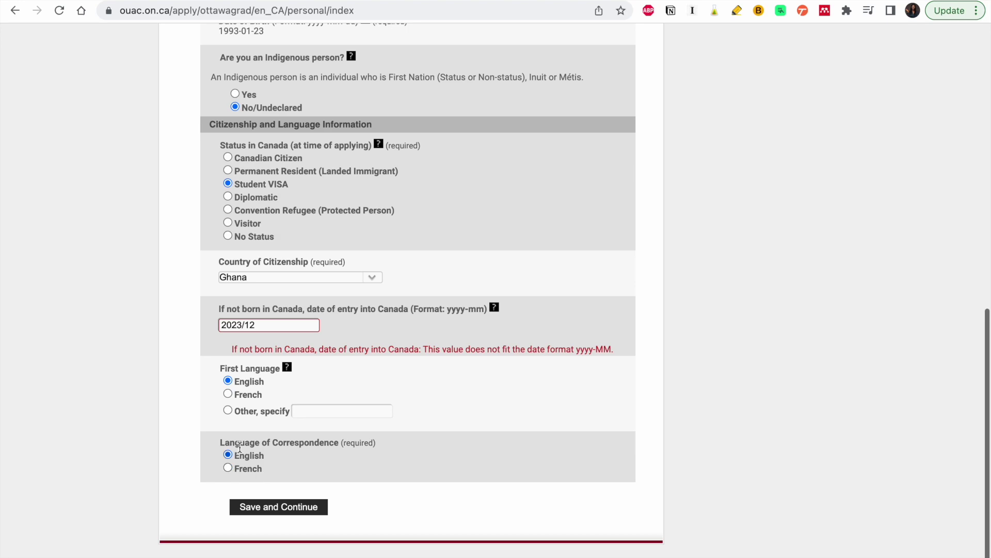
click(266, 508)
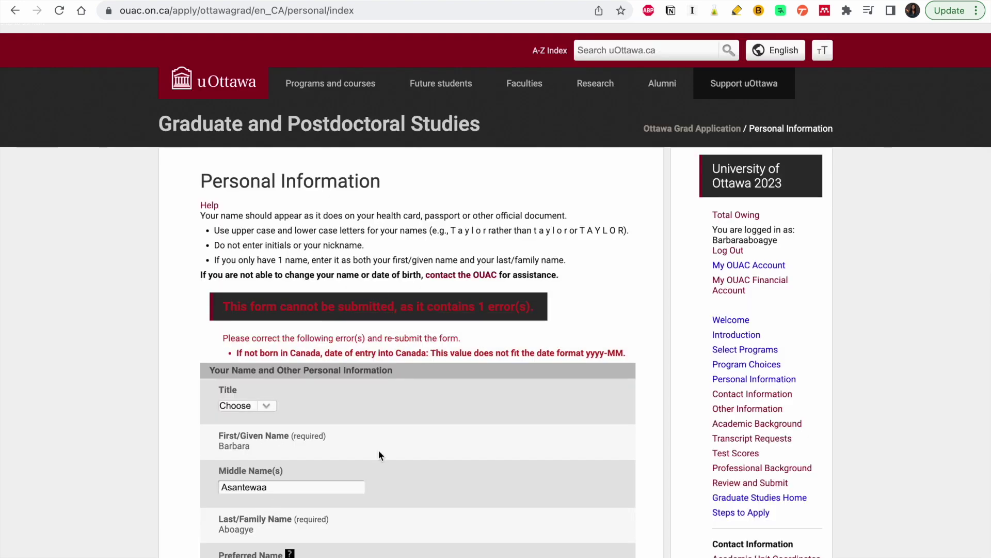
- Correct the entry date to 2023-12 and save the personal information
scroll(379, 452, down, 5)
scroll(379, 454, down, 6)
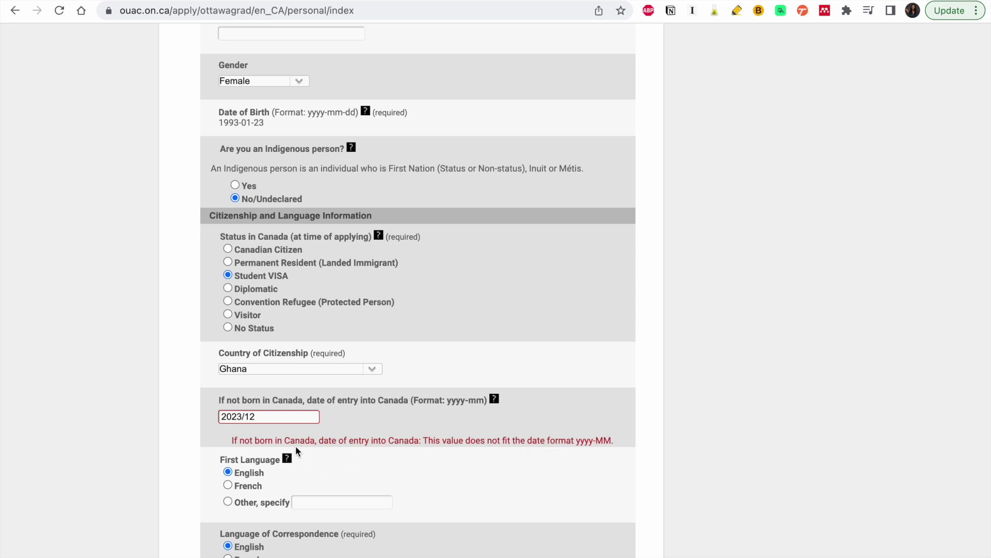
click(248, 415)
key(Left)
key(BackSpace)
text(-)
scroll(253, 528, down, 3)
click(279, 479)
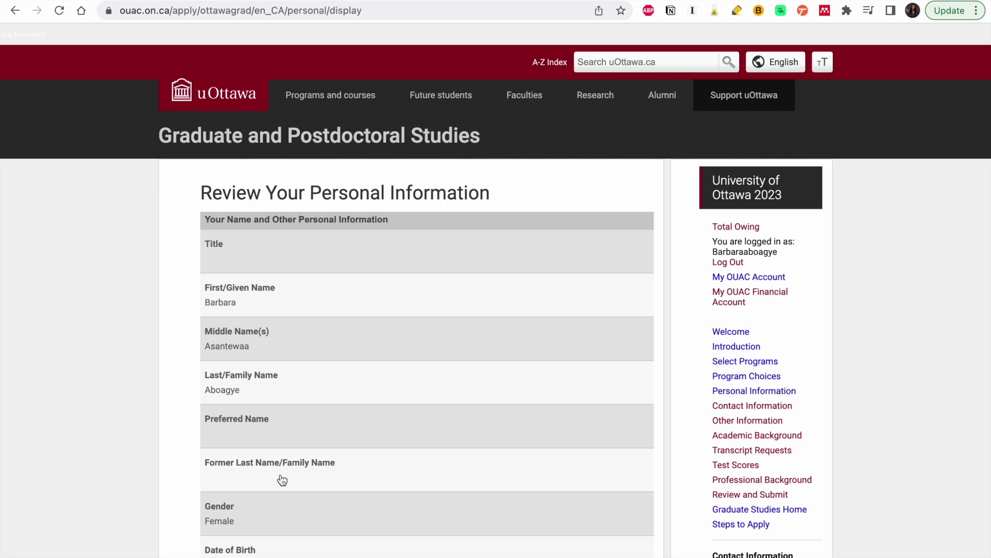
- Scroll through the personal information summary, then open the Contact Information page
scroll(282, 479, down, 4)
scroll(282, 479, up, 3)
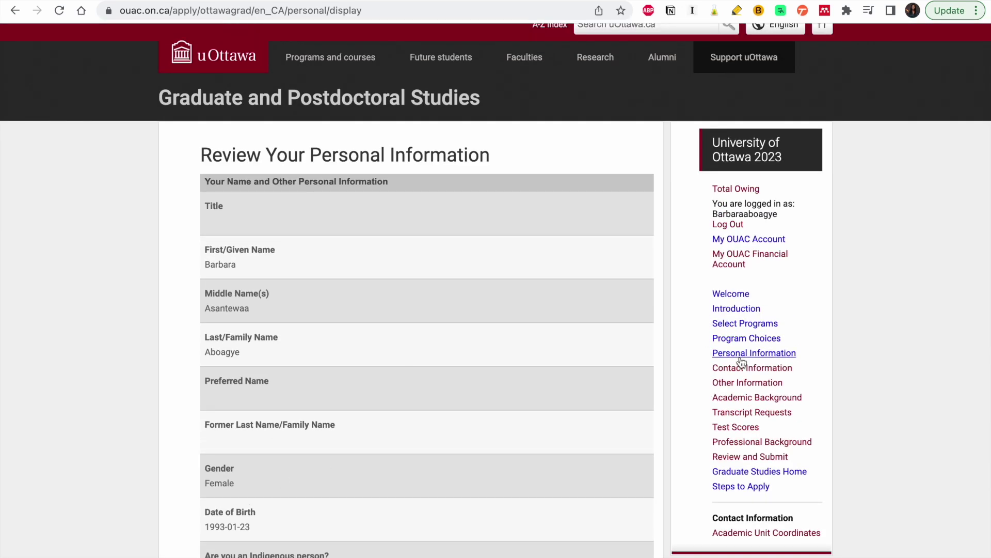
scroll(575, 398, down, 10)
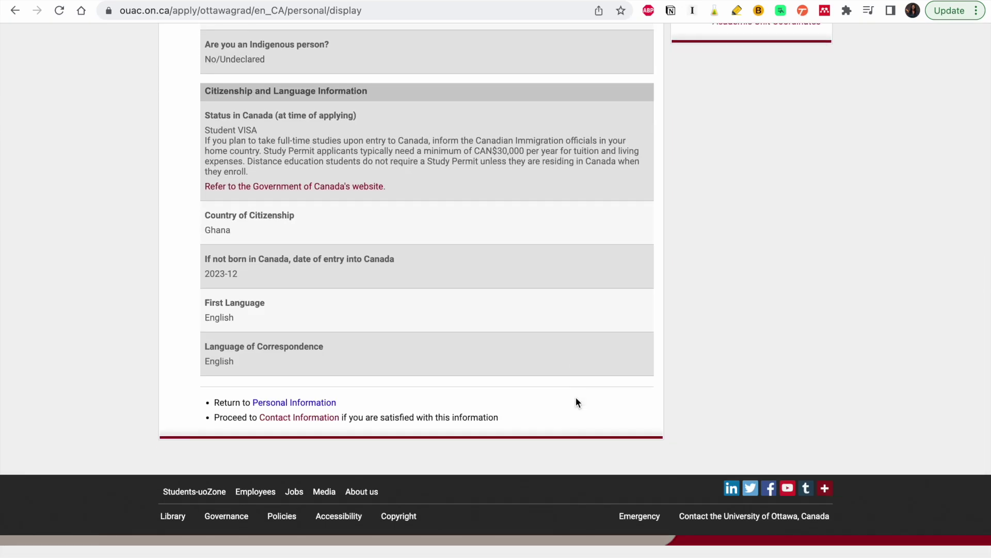
scroll(575, 402, up, 1)
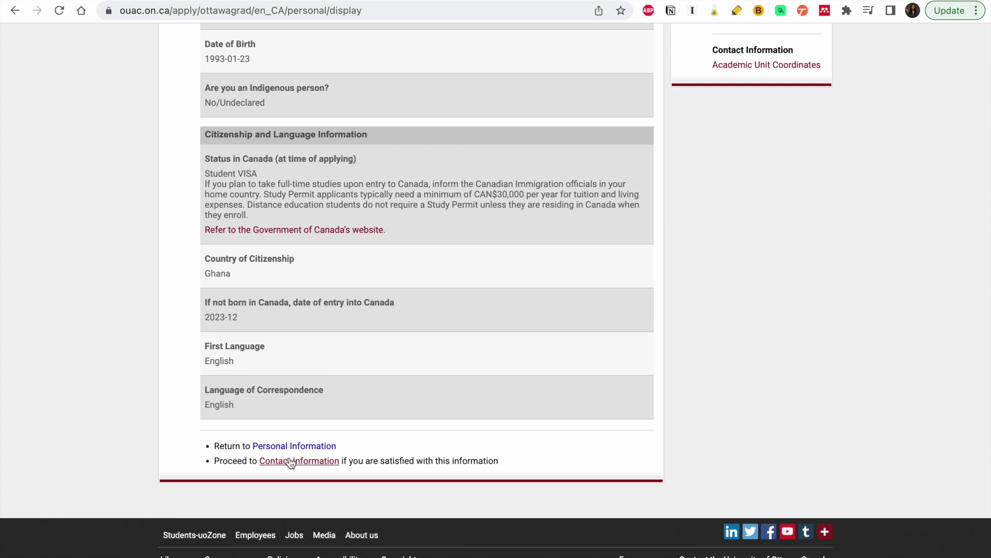
scroll(640, 323, up, 6)
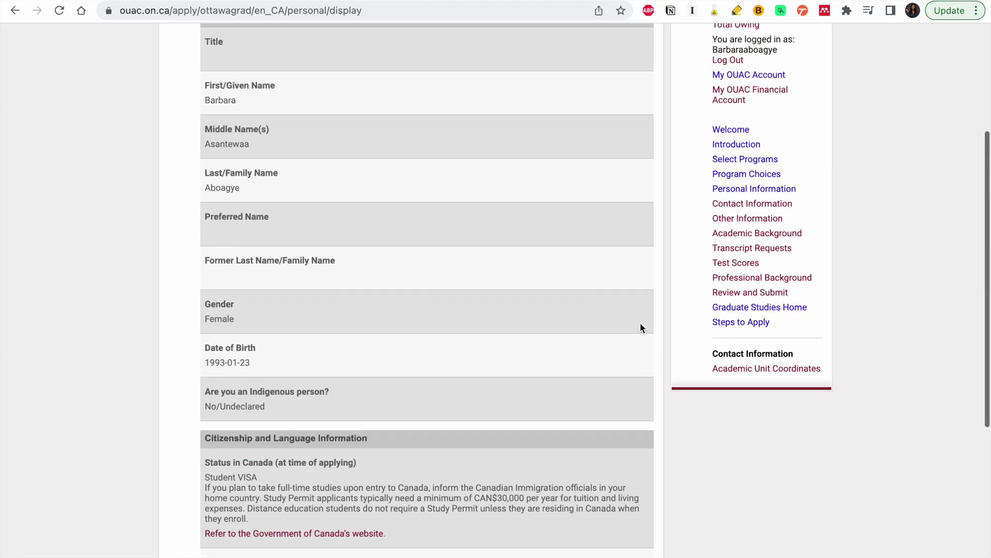
click(753, 206)
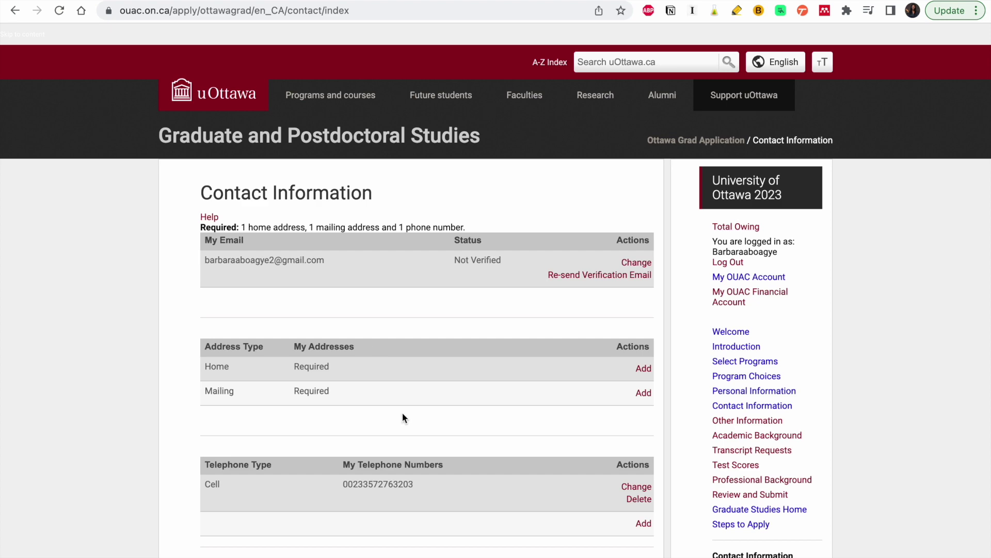
scroll(403, 416, down, 2)
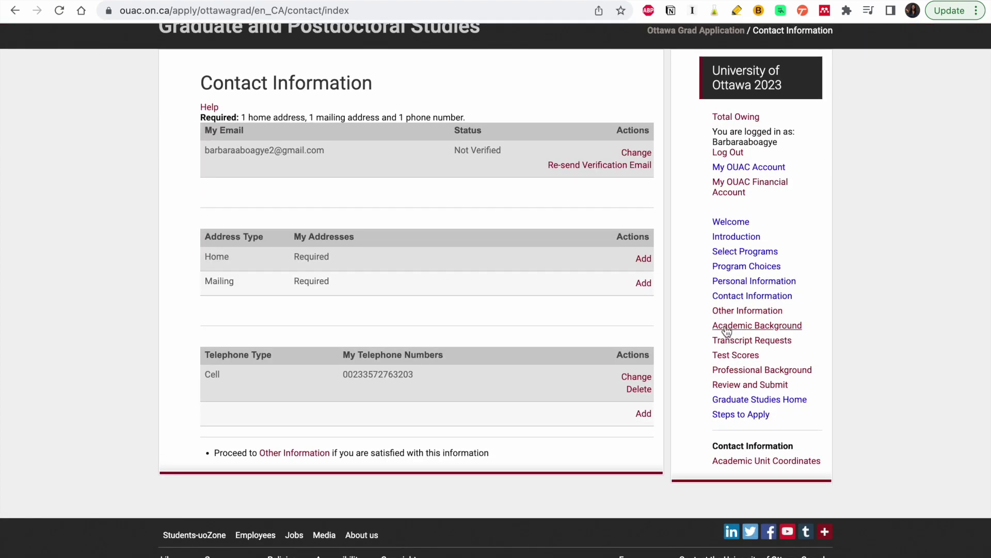
- Add a postsecondary undergraduate institution attended from 2017-03 to 2021-04
click(725, 332)
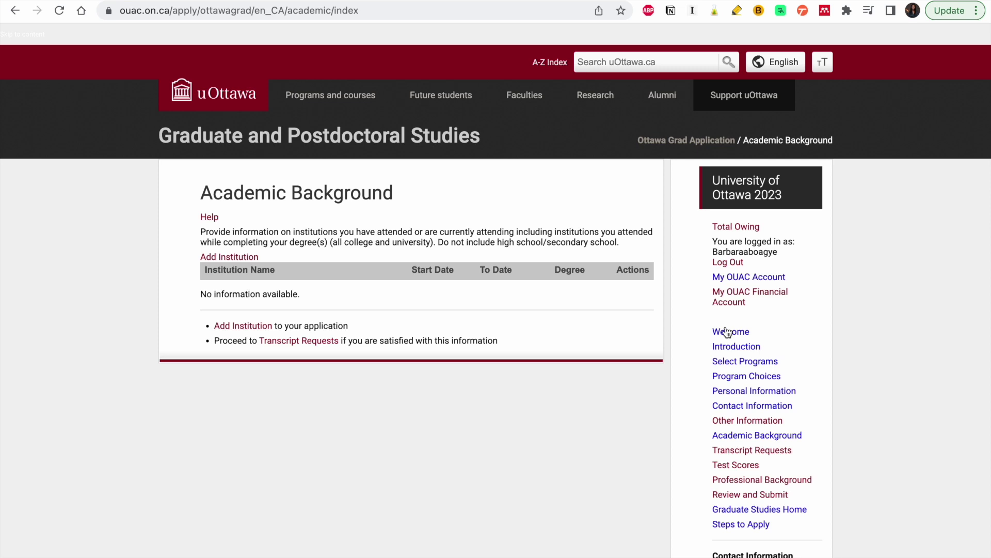
click(261, 330)
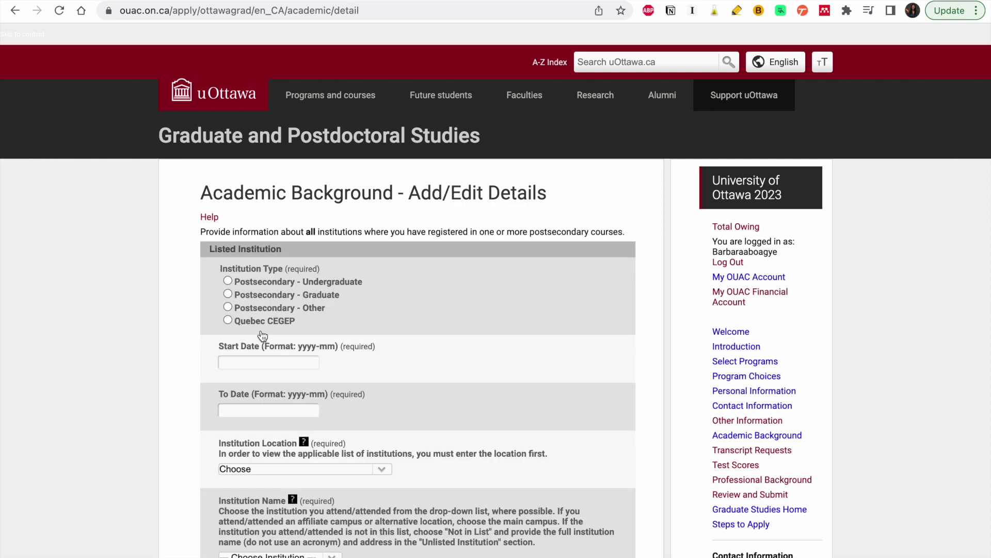
click(228, 282)
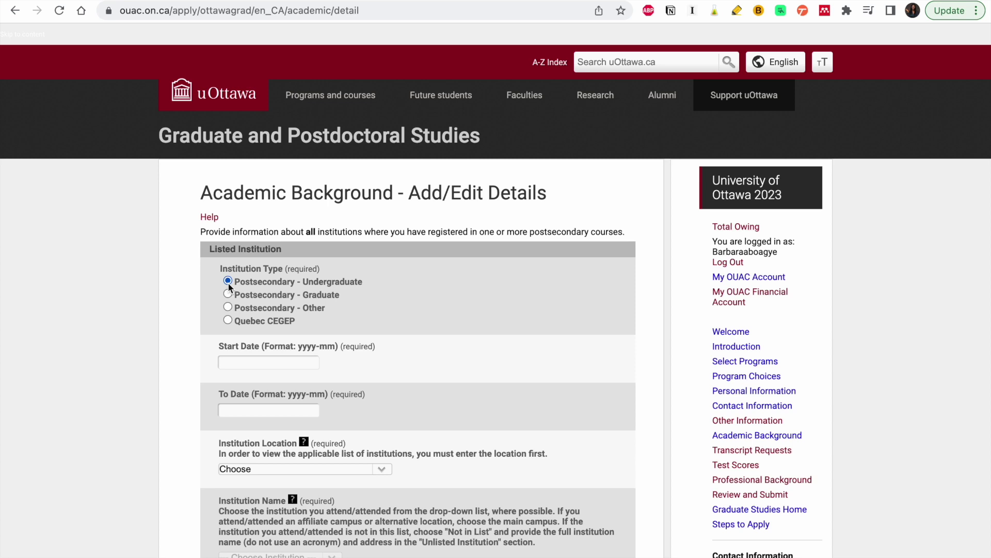
click(254, 357)
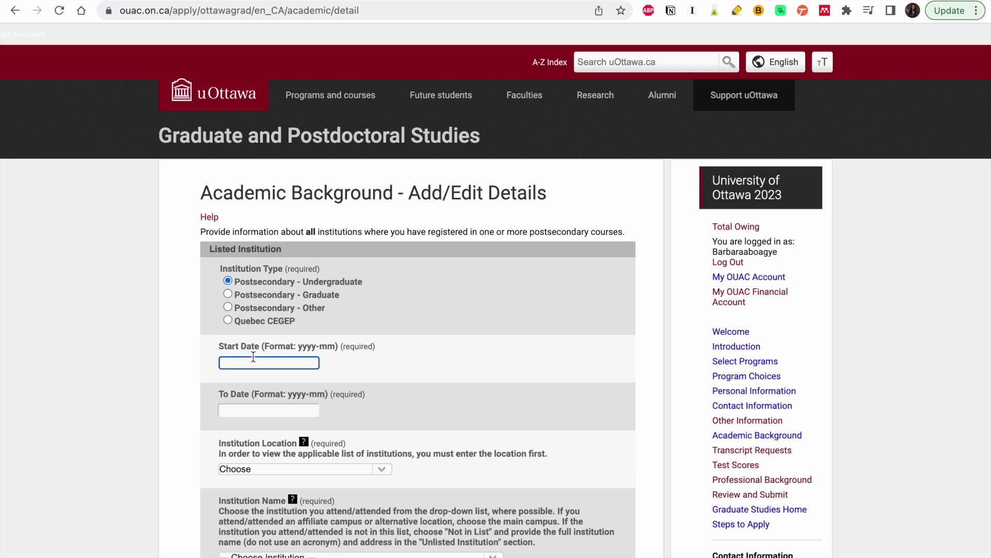
text(201)
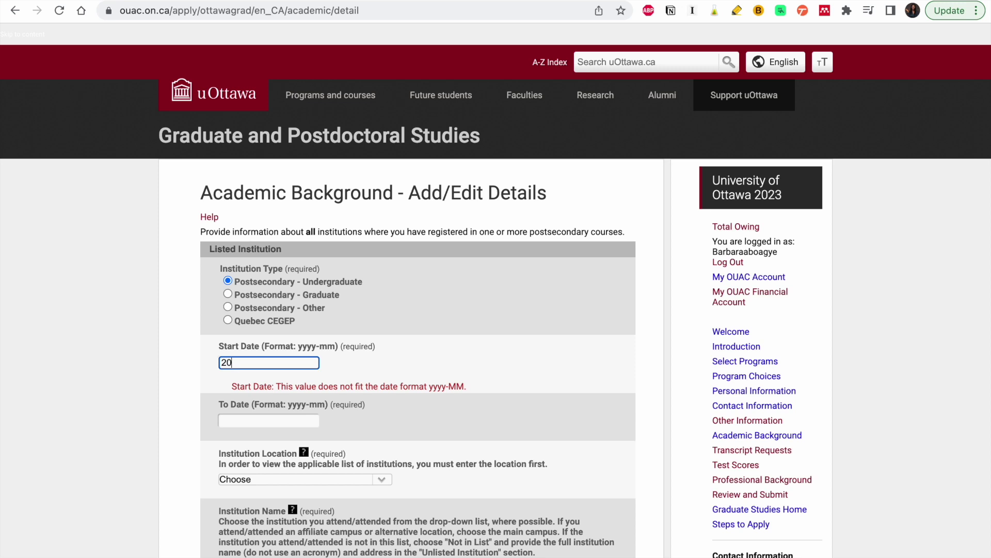
text(20-03)
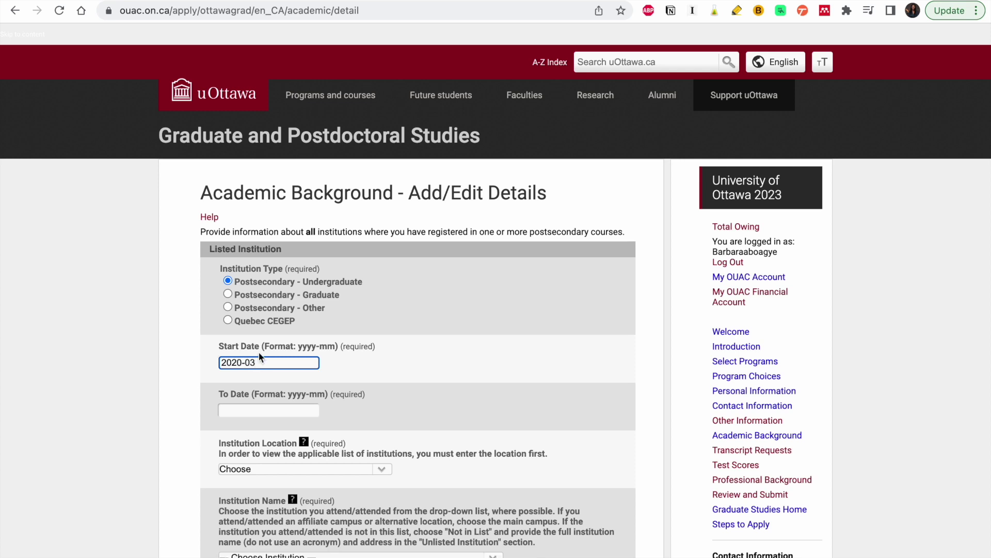
click(257, 409)
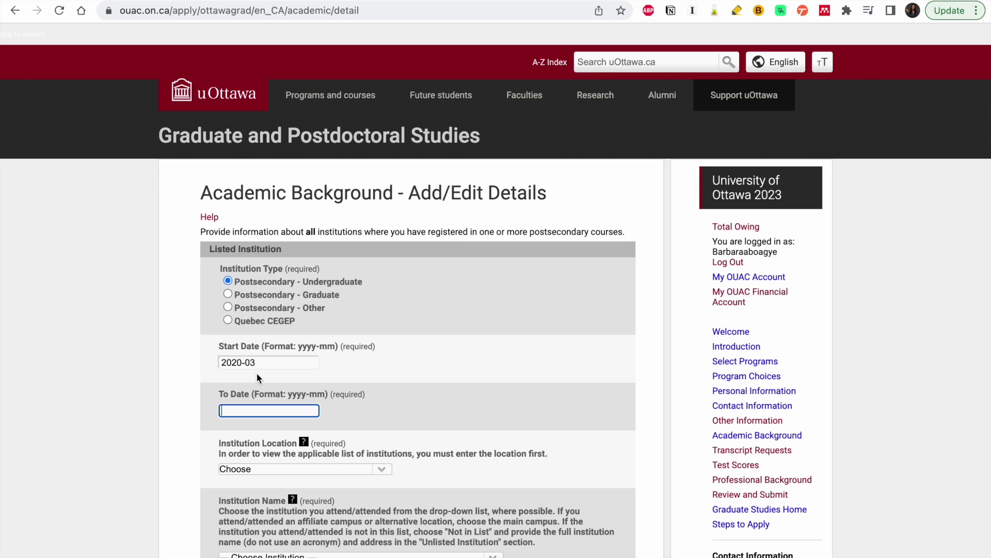
click(241, 362)
key(BackSpace)
key(BackSpace)
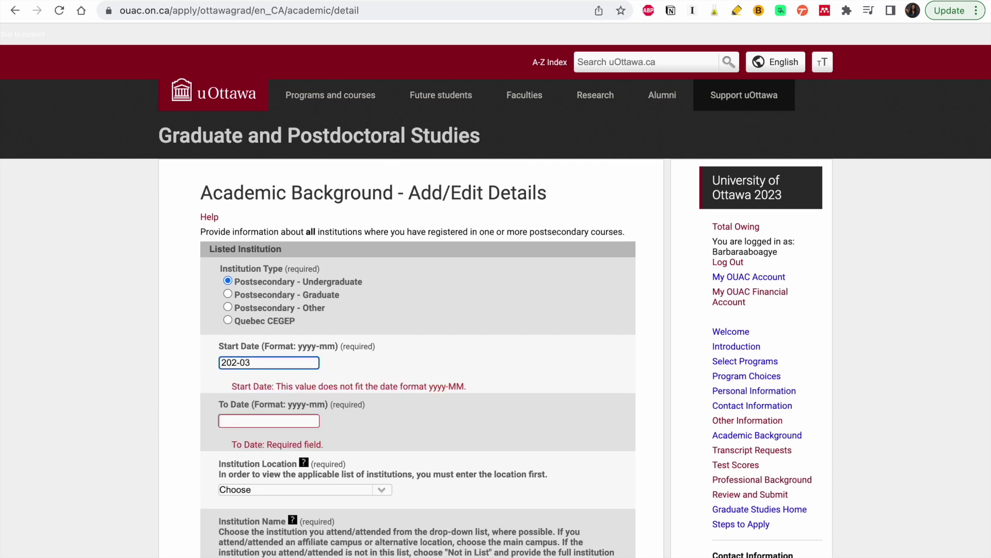
text(17)
click(255, 412)
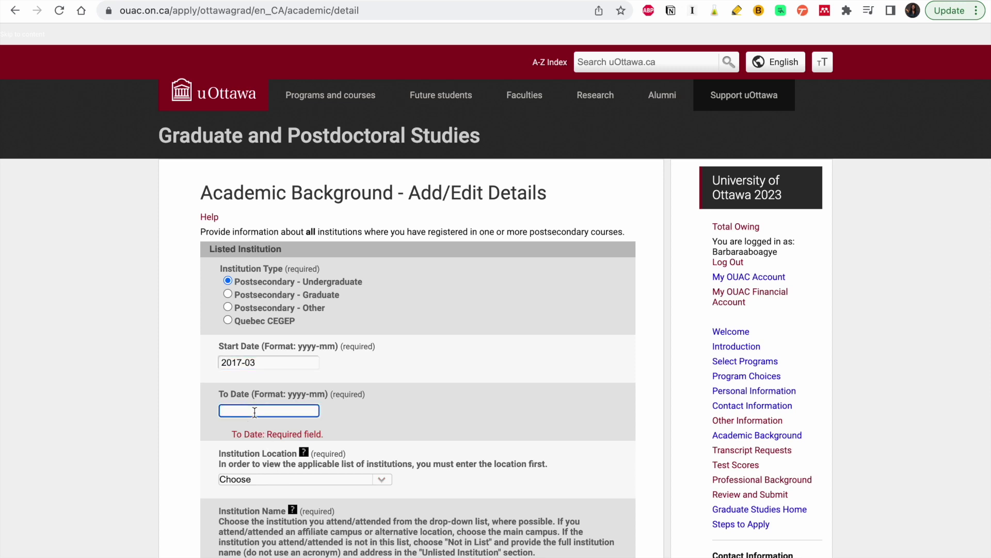
text(202)
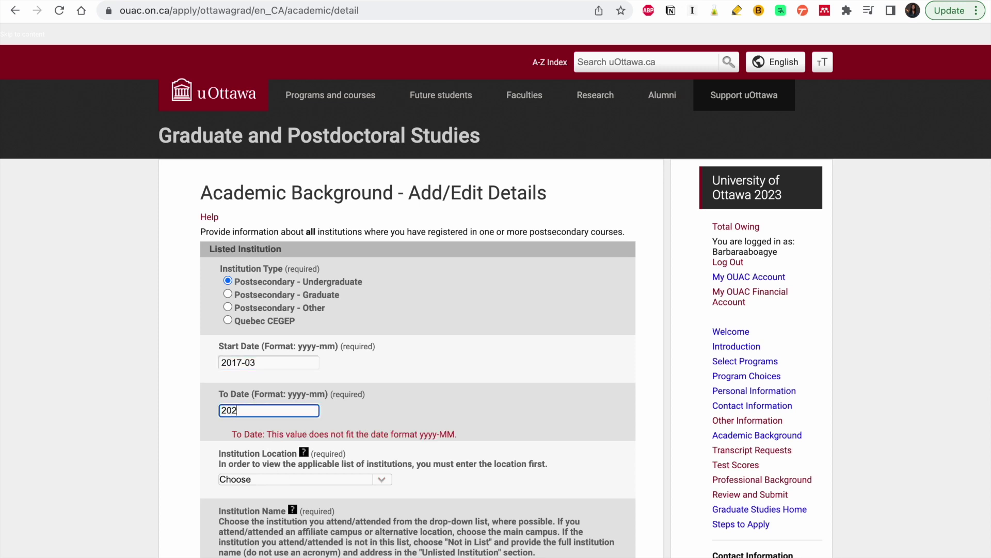
text(1-04)
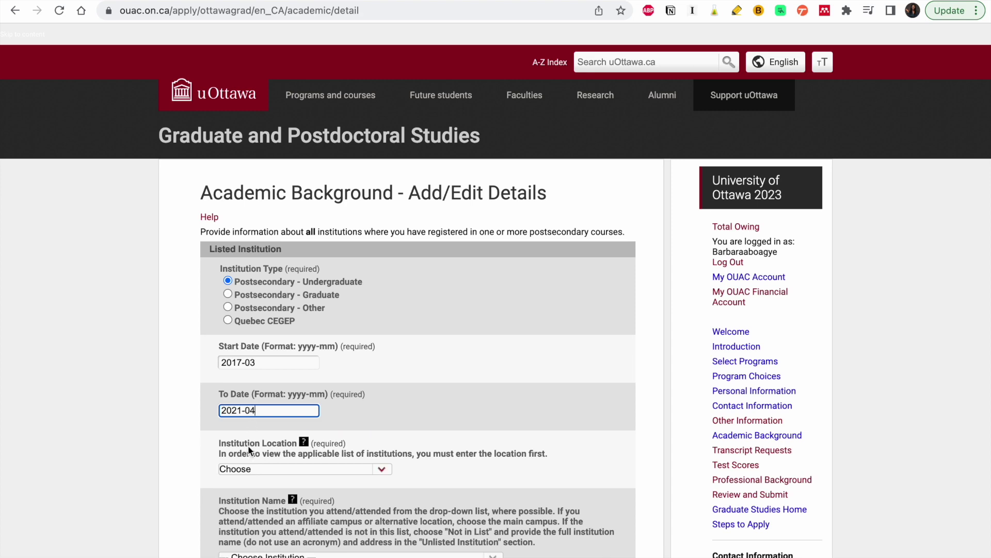
- Set the institution location to Ghana and enter the web address ww.w.knust.edu.gh
scroll(268, 440, down, 5)
click(316, 341)
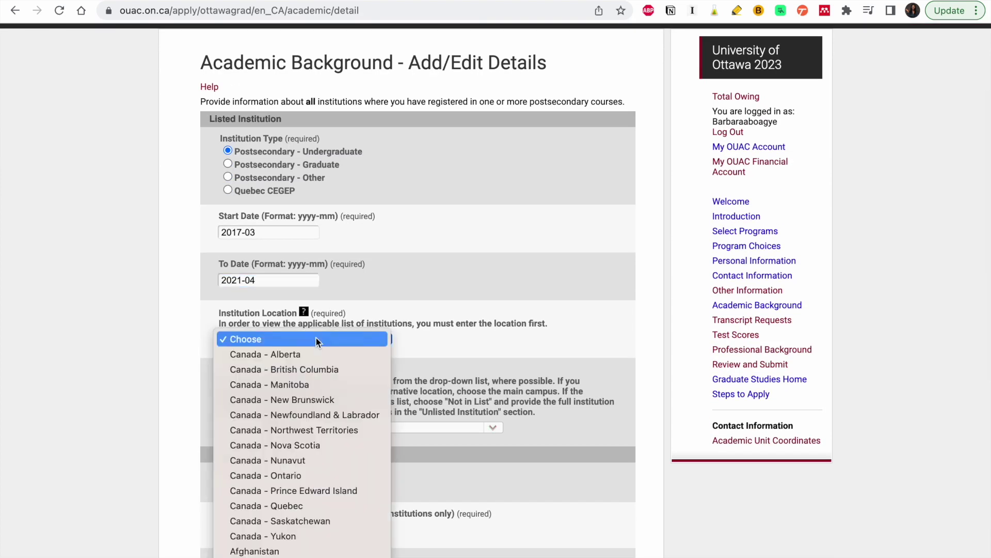
scroll(324, 449, down, 15)
scroll(324, 448, up, 8)
scroll(324, 448, up, 12)
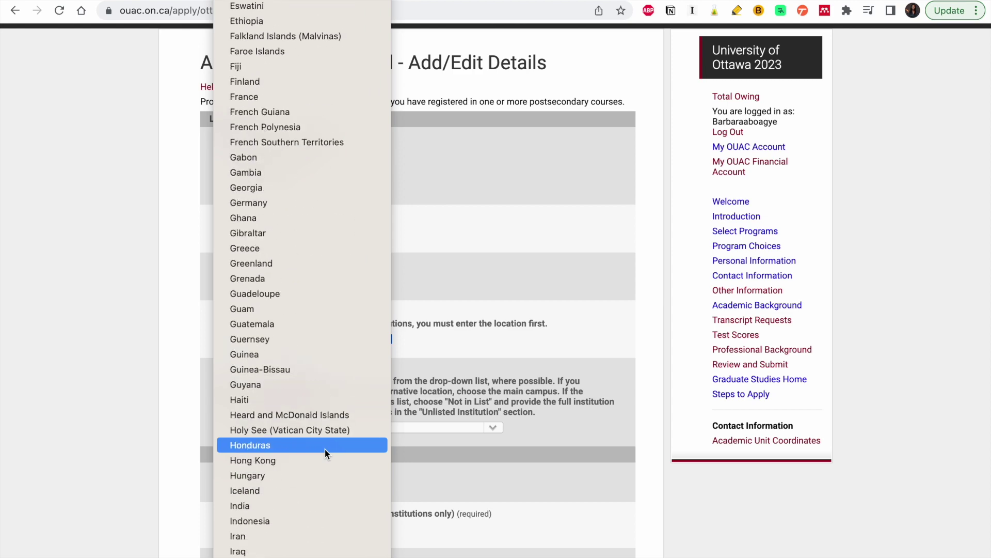
click(306, 219)
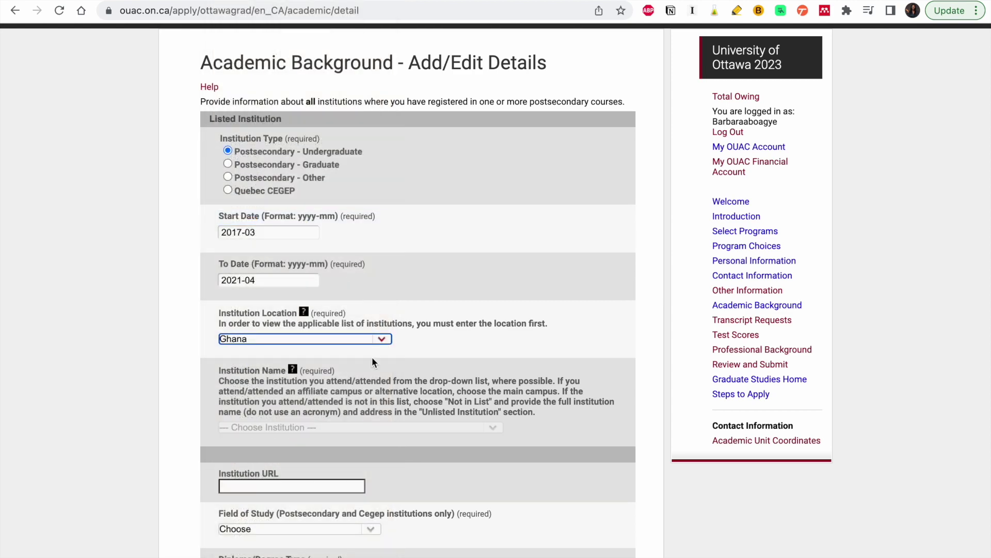
scroll(372, 358, down, 2)
scroll(372, 357, down, 2)
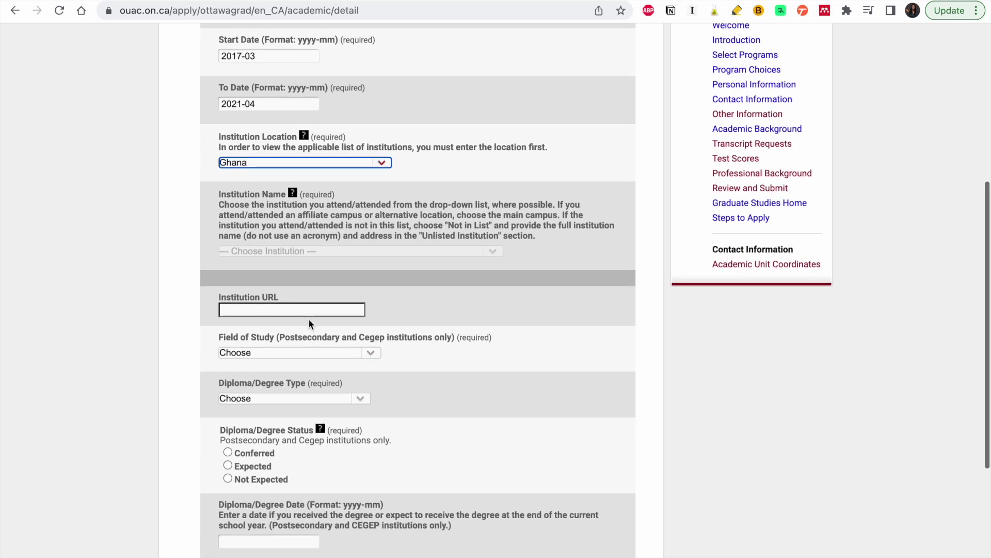
click(309, 311)
text(ww.)
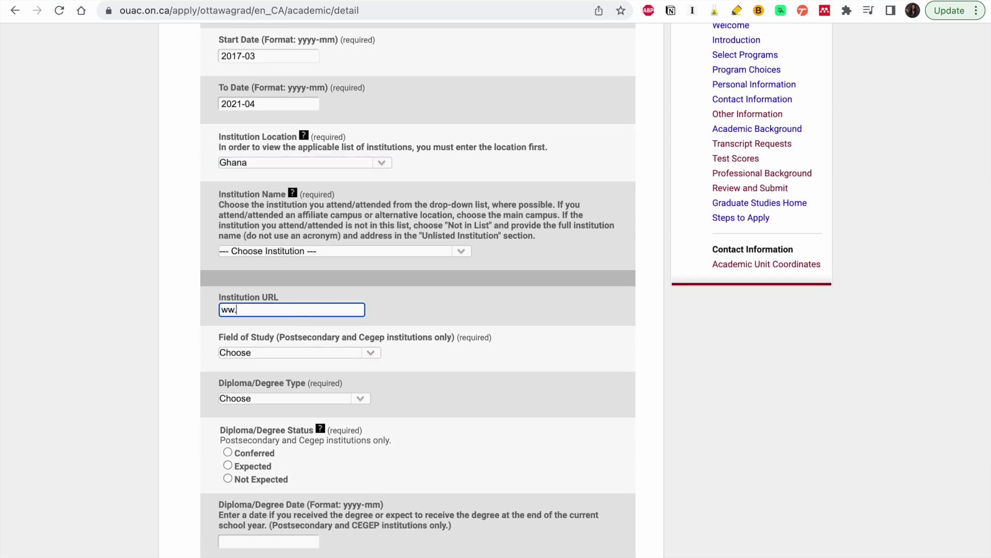
text(w.knust.edu.gh)
- Choose Civil Engineering, Bach Degree 4 Year, and mark the degree as Conferred
click(289, 355)
scroll(293, 476, down, 10)
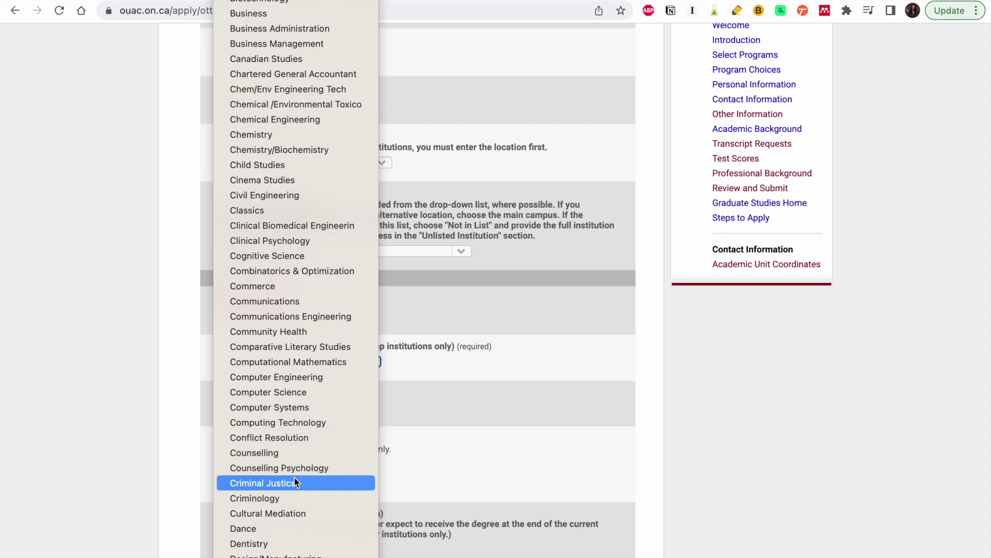
scroll(295, 201, up, 3)
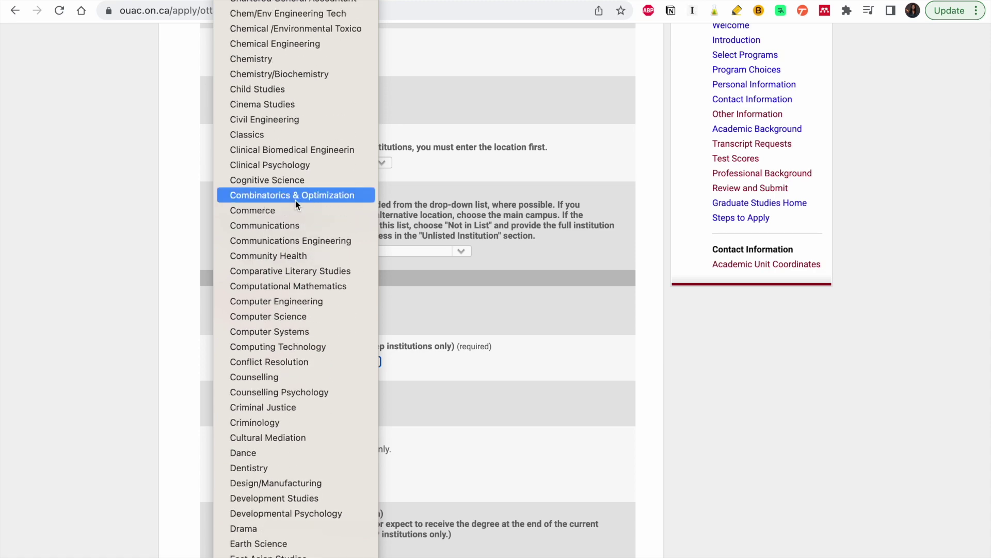
click(296, 120)
scroll(413, 359, down, 3)
click(324, 290)
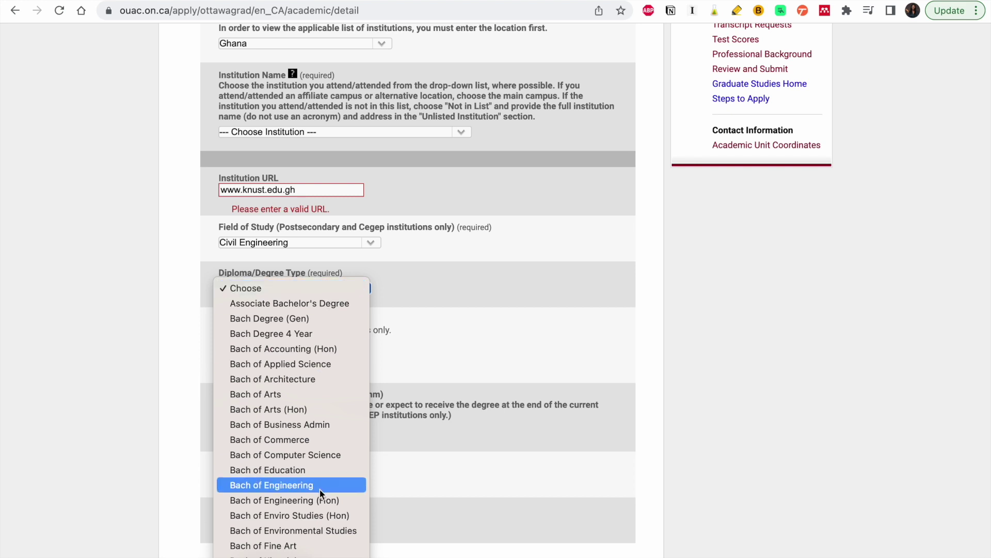
click(318, 333)
scroll(318, 385, down, 2)
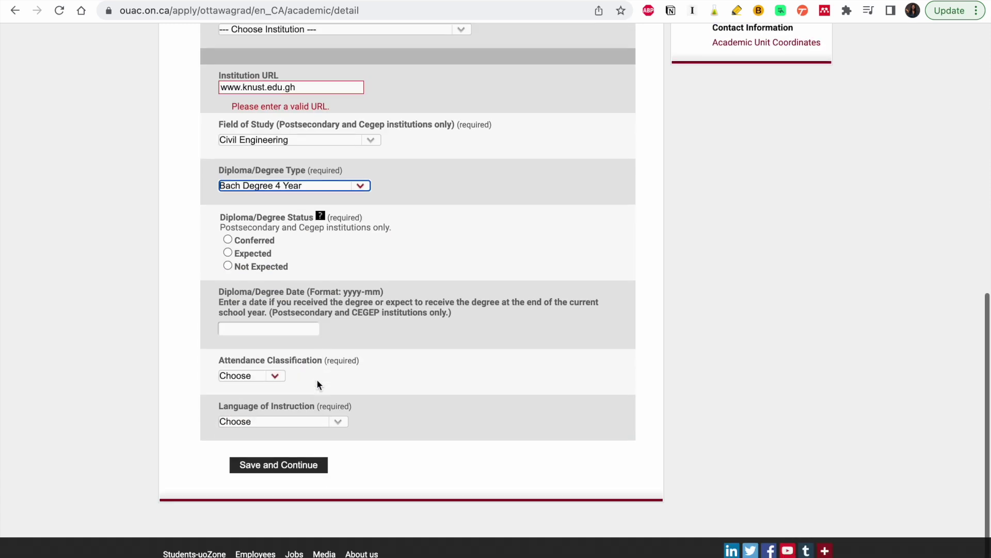
click(229, 240)
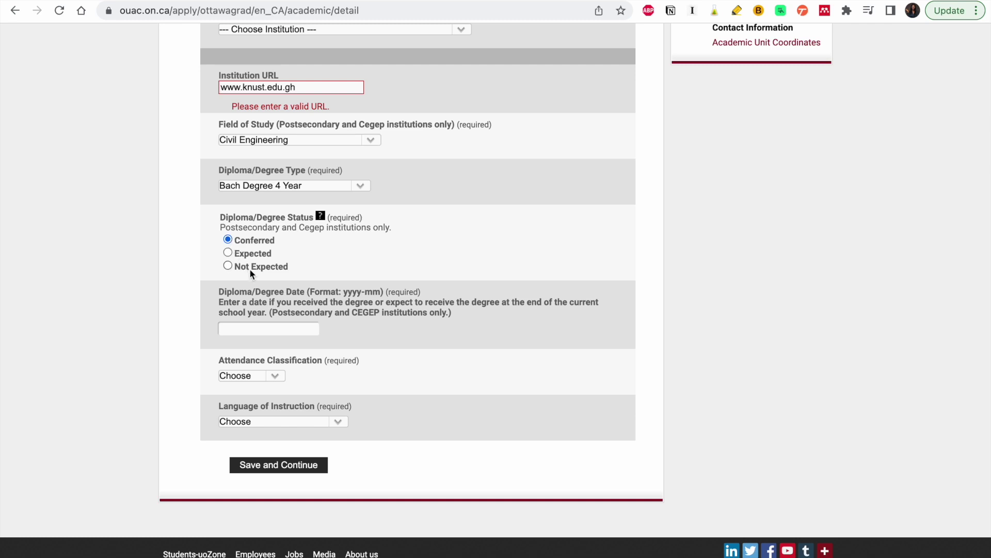
- Enter degree date 2021-05, Full-Time attendance, English instruction, and save the institution
click(270, 324)
scroll(270, 325, up, 3)
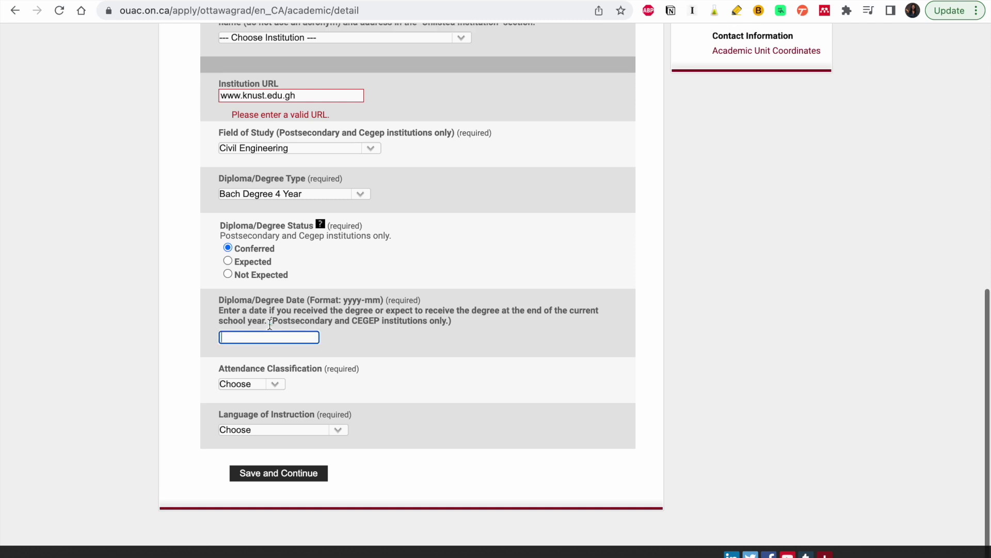
scroll(269, 324, up, 3)
scroll(269, 324, down, 5)
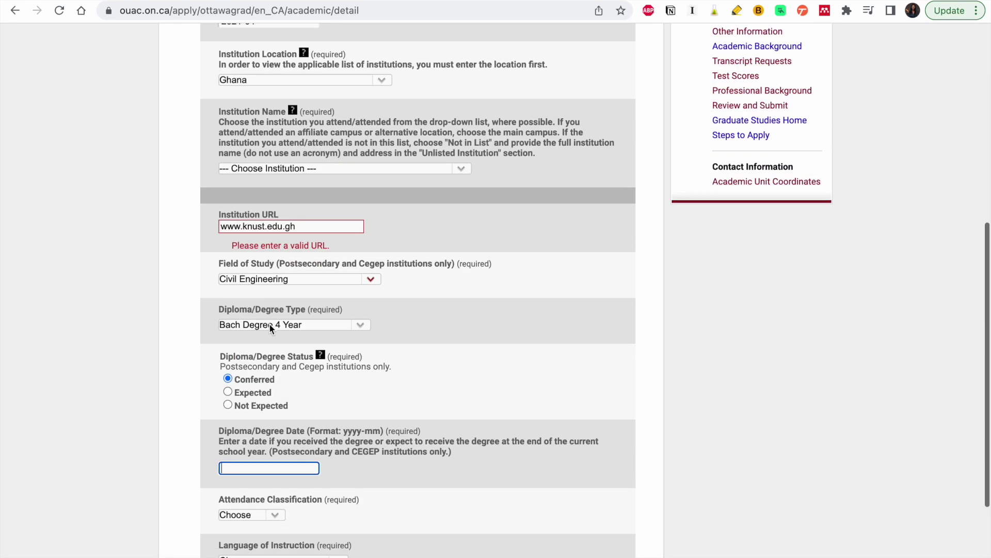
scroll(269, 324, down, 1)
text(2021-05)
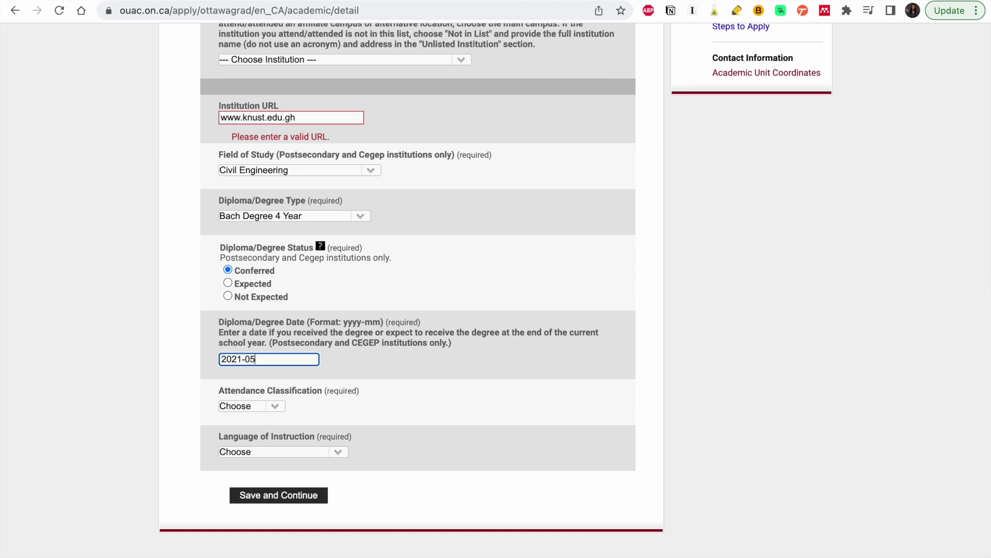
scroll(349, 348, down, 2)
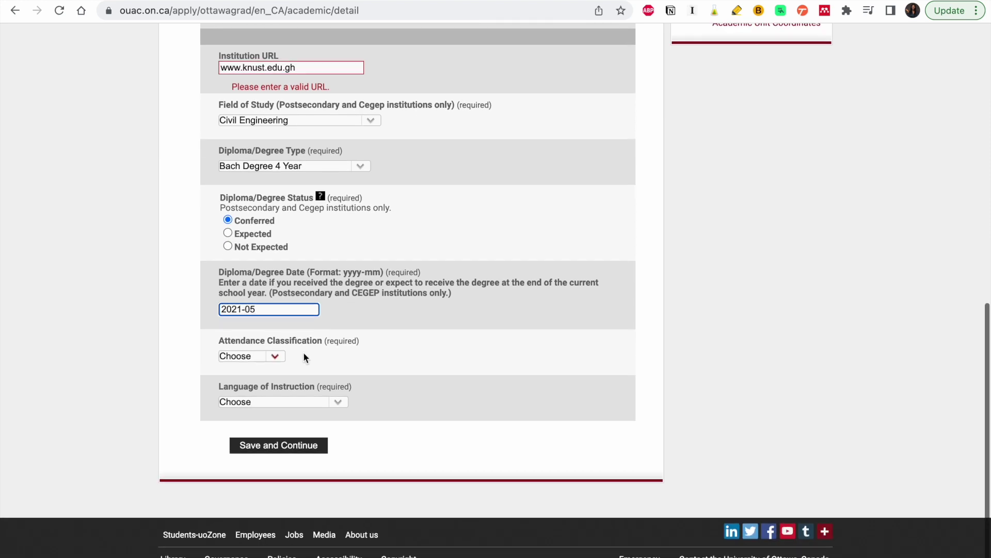
click(272, 356)
click(265, 374)
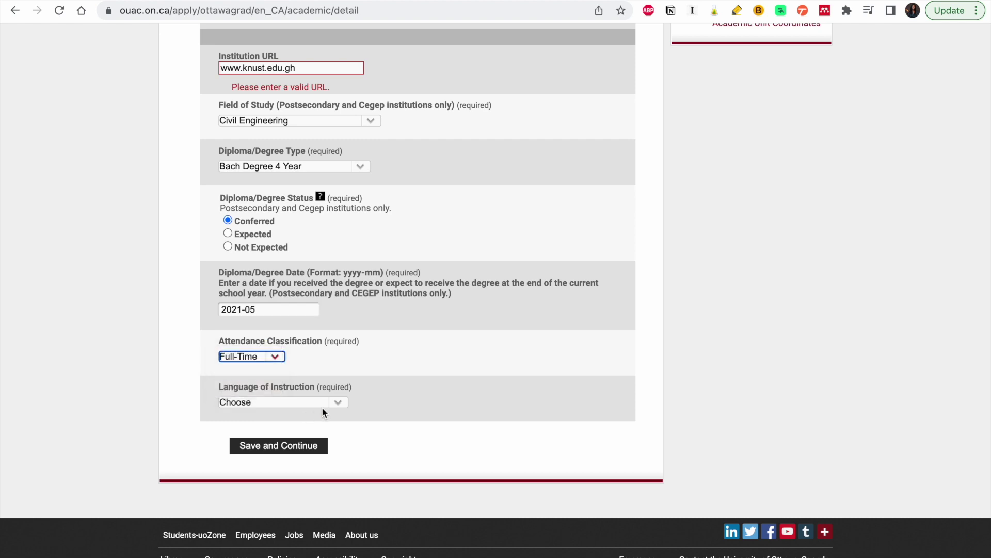
click(334, 404)
scroll(293, 473, down, 3)
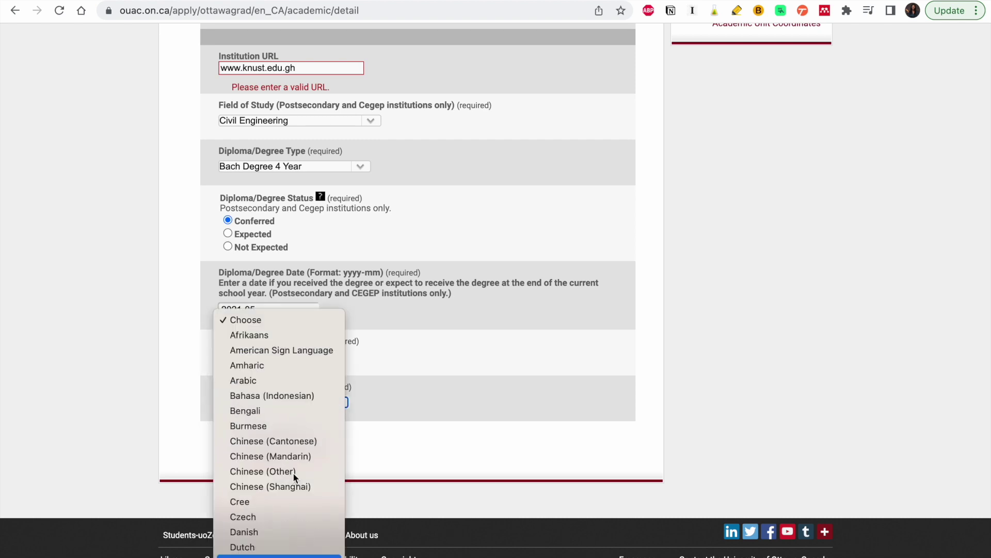
click(279, 555)
click(274, 444)
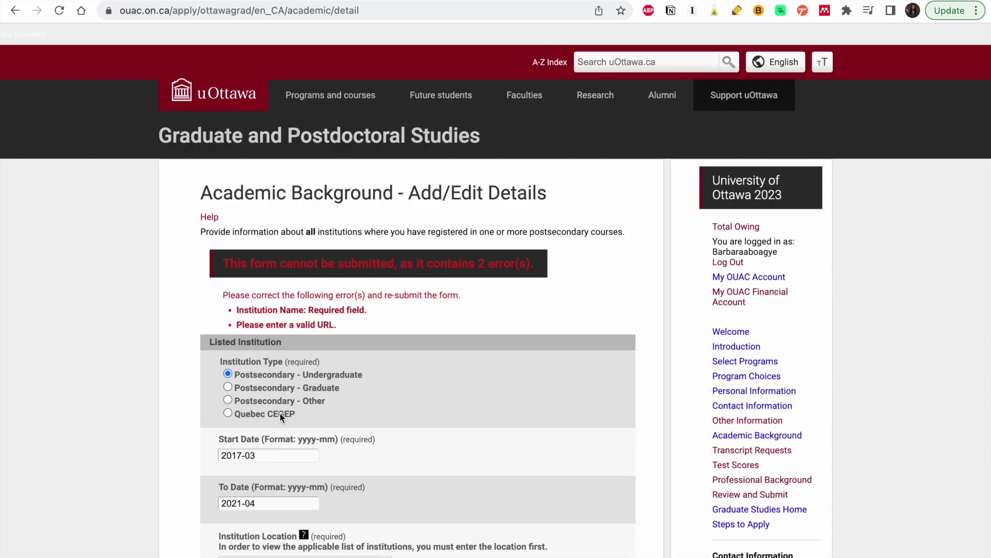
- Pick Kwame Nkrumah University of Science & Technology from the Ghanaian institution list
scroll(447, 361, down, 4)
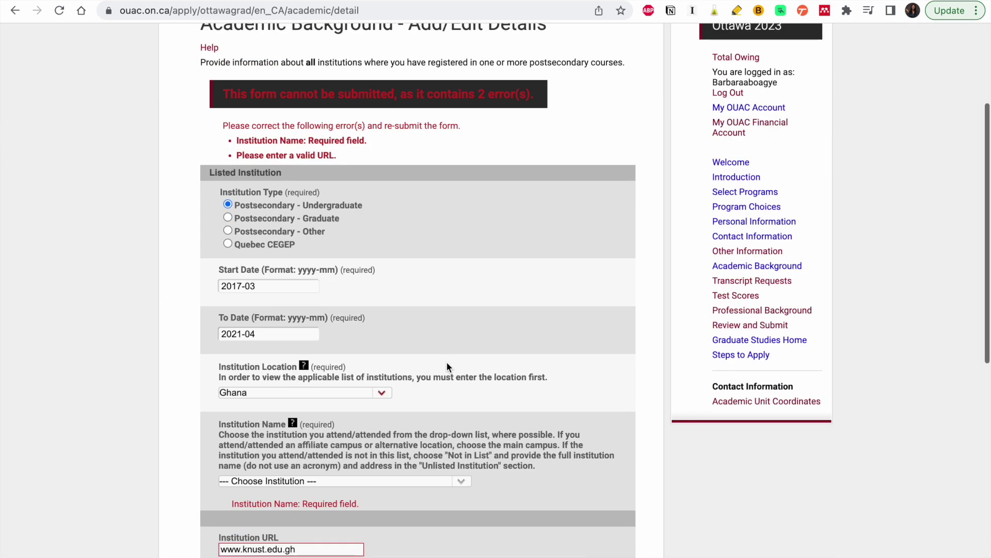
scroll(448, 361, down, 3)
click(439, 361)
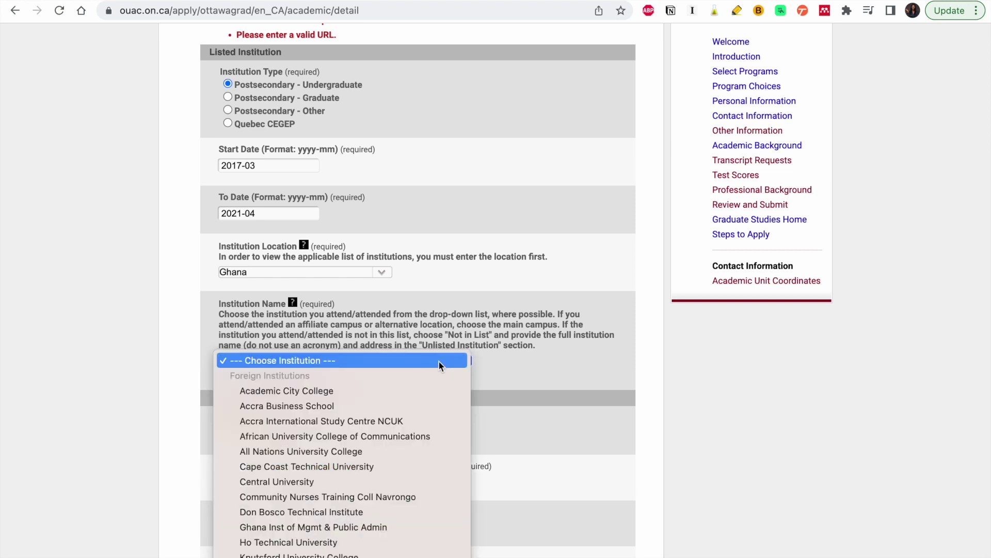
scroll(407, 477, down, 4)
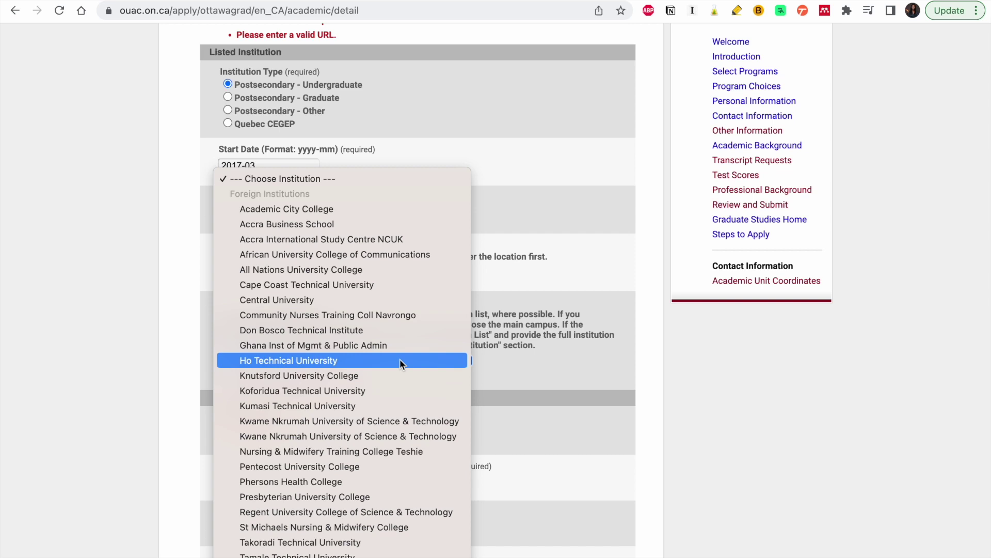
click(390, 421)
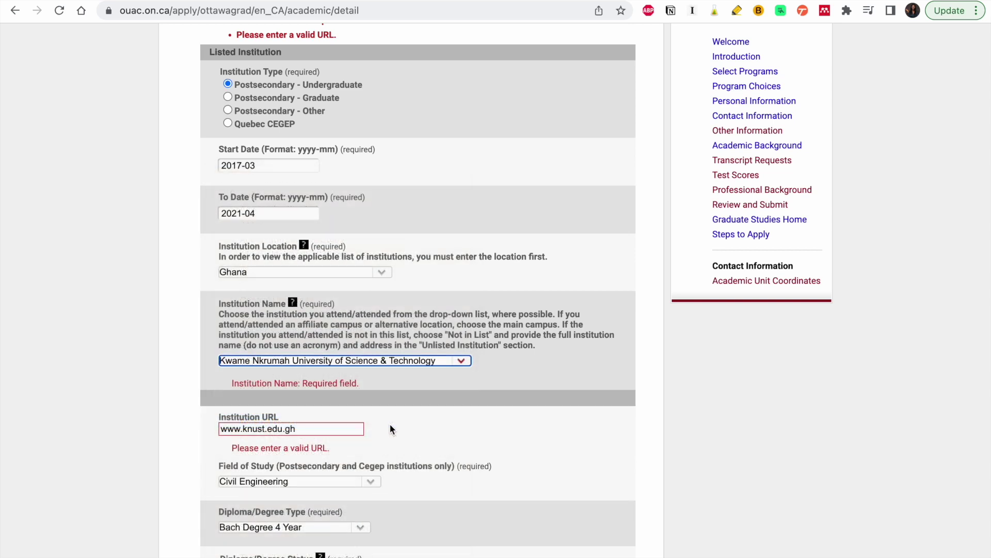
scroll(390, 427, down, 2)
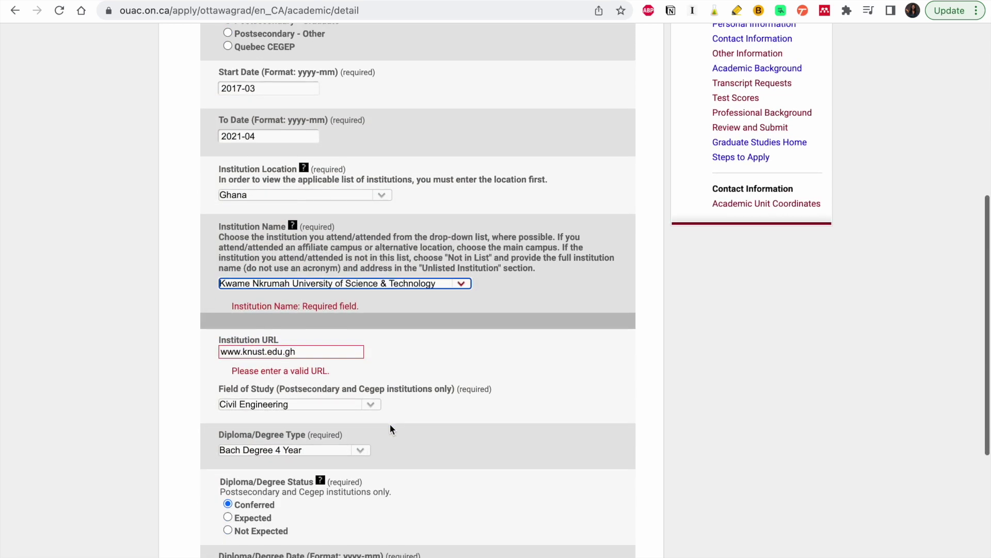
click(303, 355)
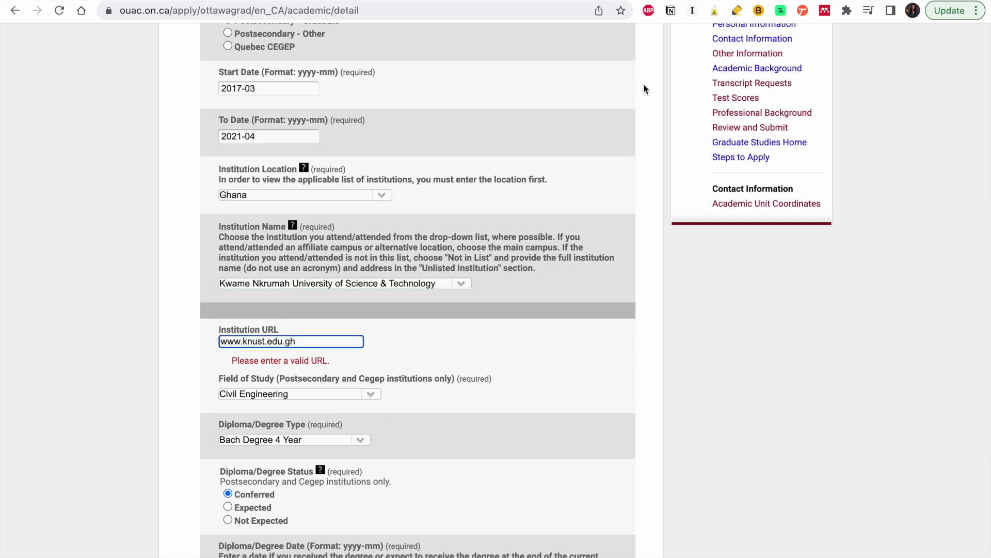
- Search 'knust ghana' in a new tab and open the official knust.edu.gh site
mouse_move(919, 10)
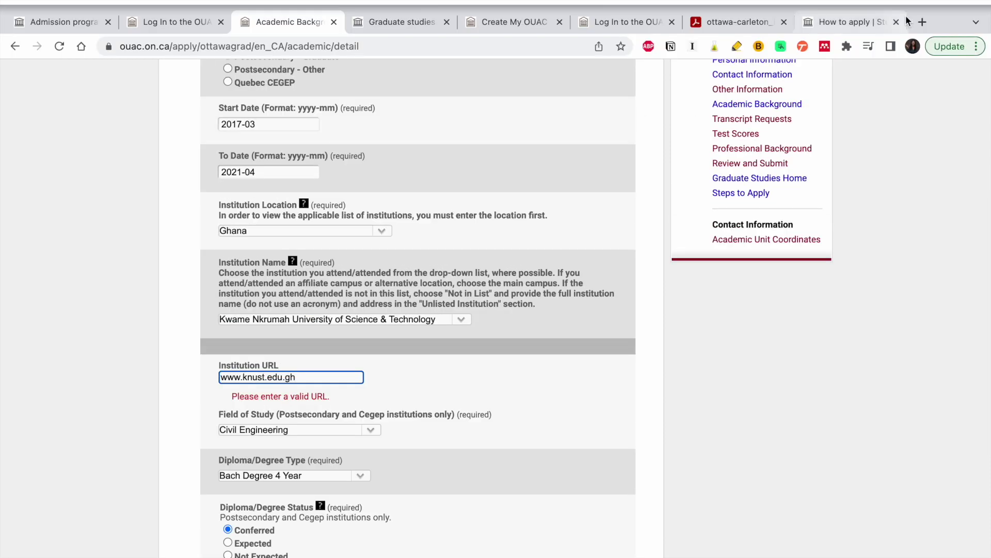
click(923, 22)
text(knust ghana)
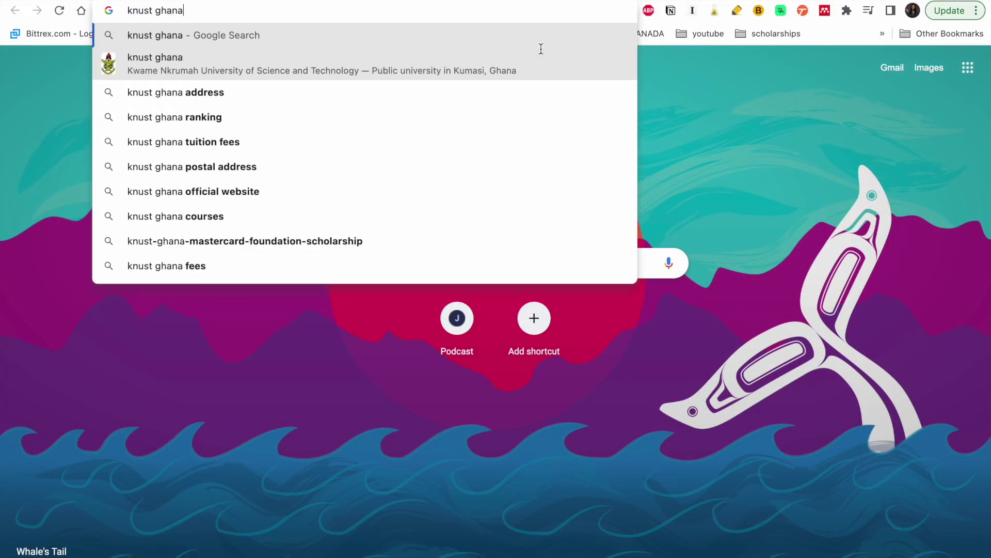
key(Return)
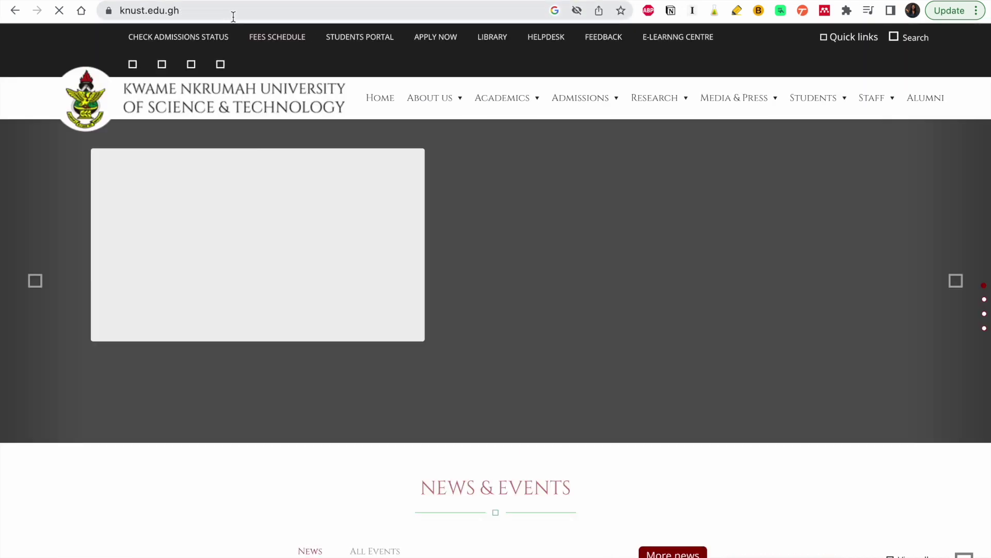
click(233, 15)
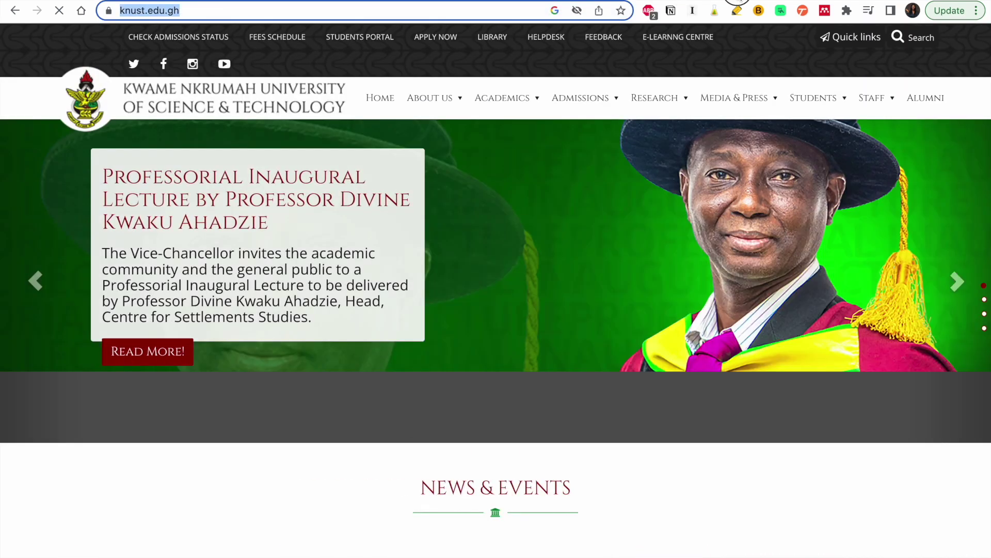
- Go to the uOttawa how-to-apply page from the clipboard address
text(uottawa.ca/study/graduate-studies/how-to-apply)
key(Return)
scroll(496, 289, down, 10)
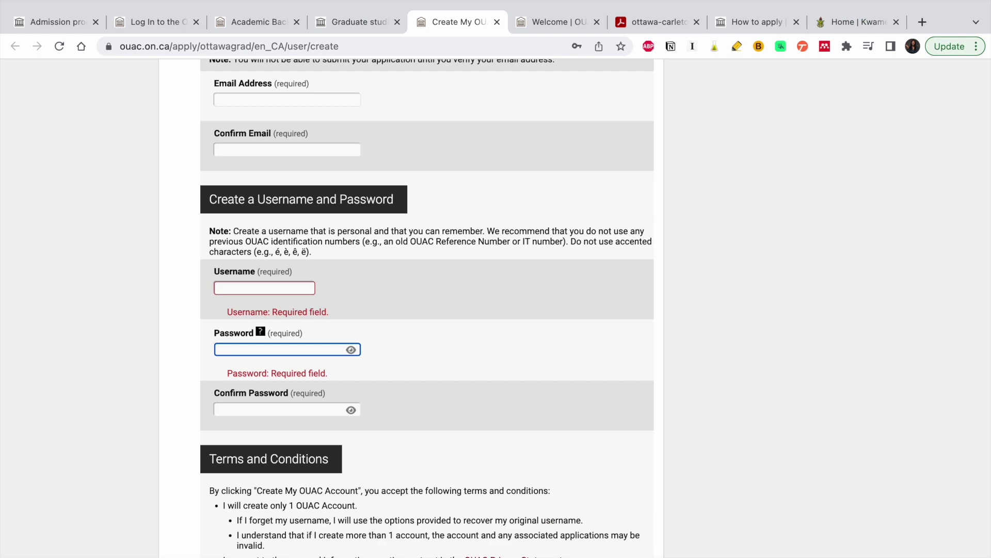
click(549, 21)
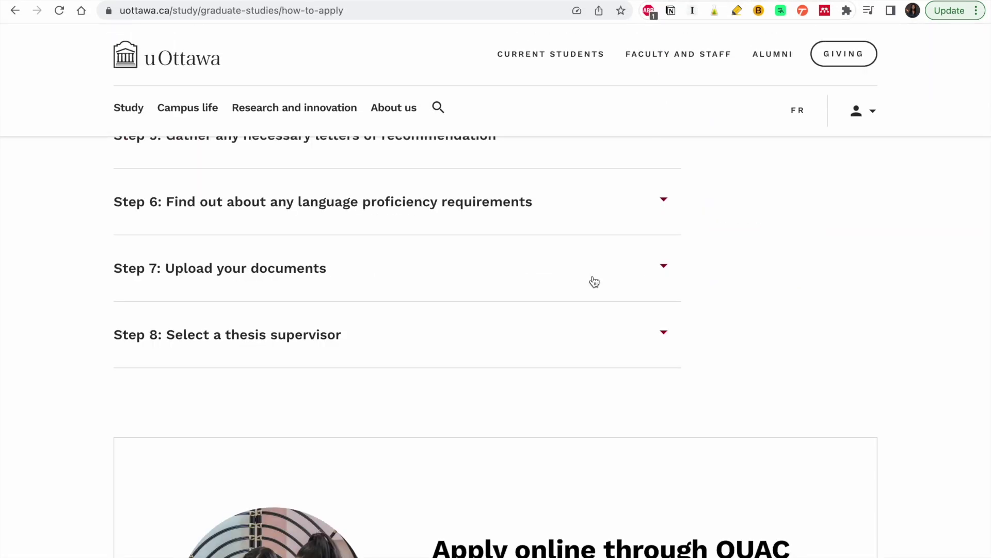
scroll(591, 281, down, 10)
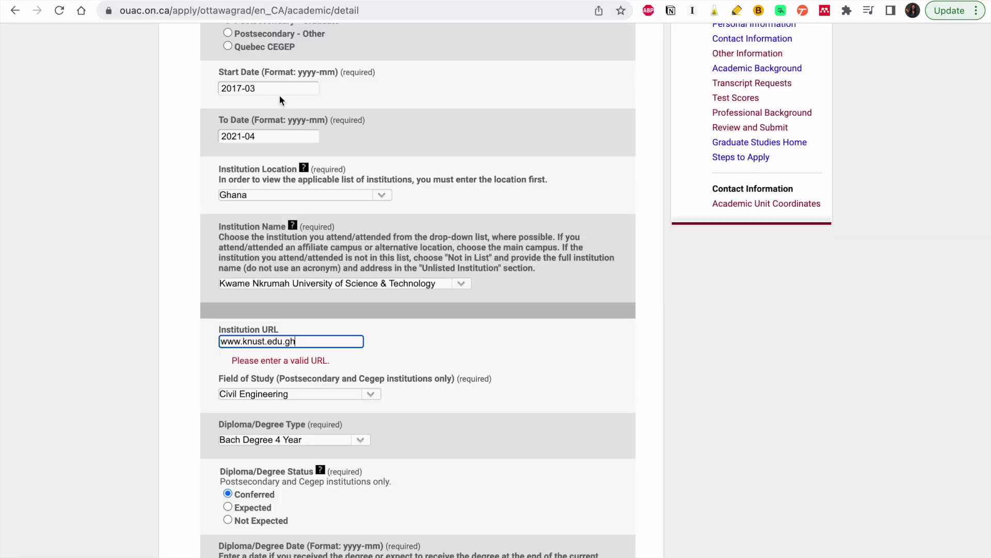
drag(312, 341, 215, 341)
drag(299, 341, 199, 341)
key(super+c)
key(BackSpace)
key(super+v)
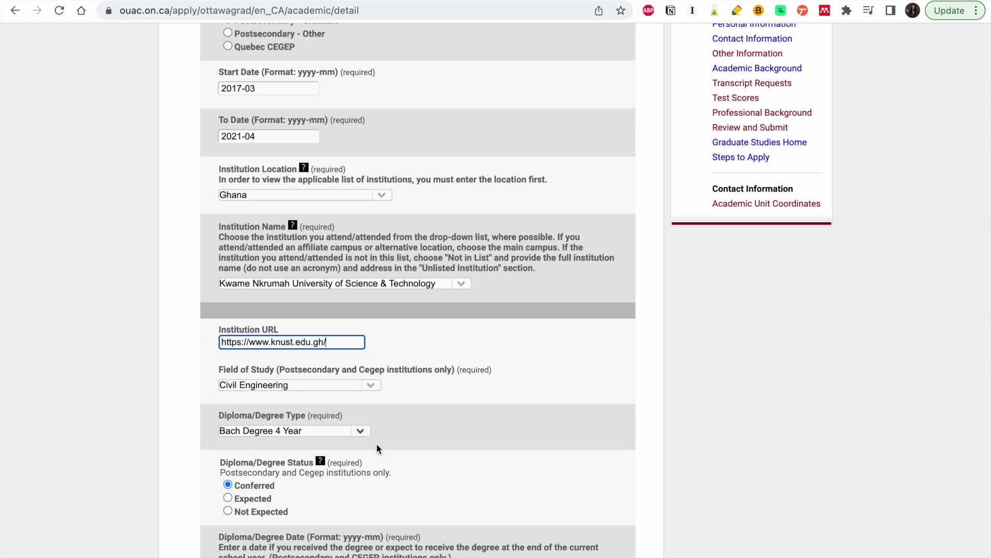
scroll(376, 443, down, 5)
click(278, 448)
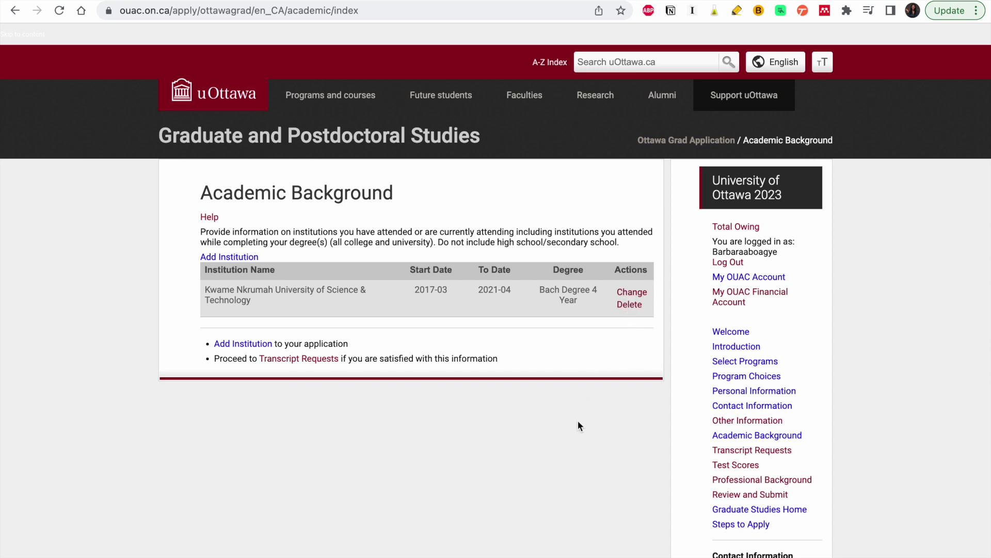
click(321, 359)
scroll(321, 364, down, 5)
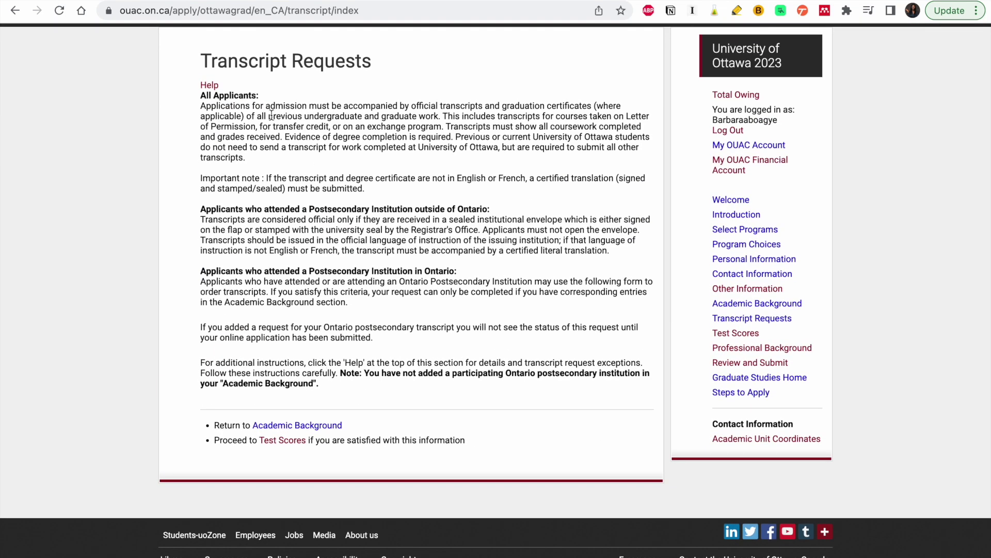
scroll(268, 114, up, 3)
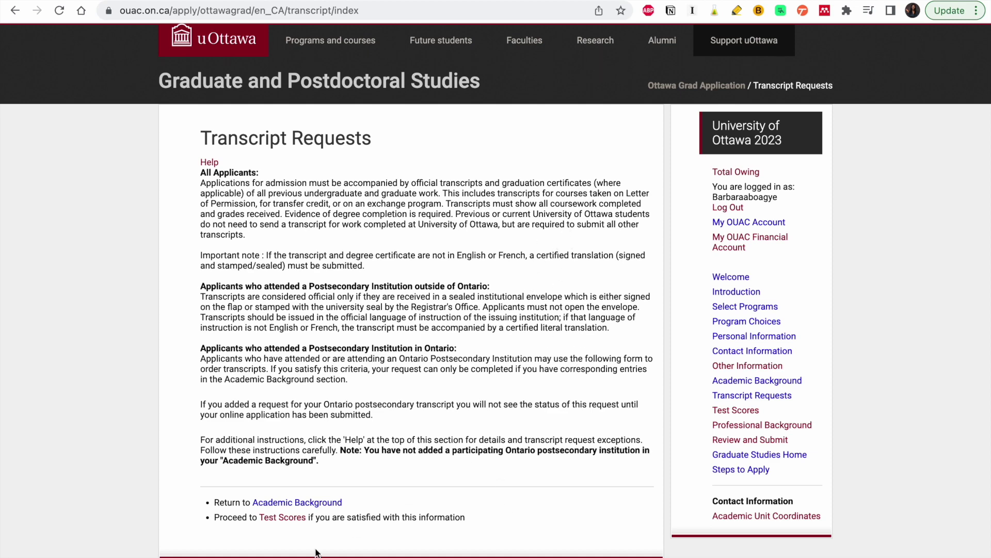
click(300, 502)
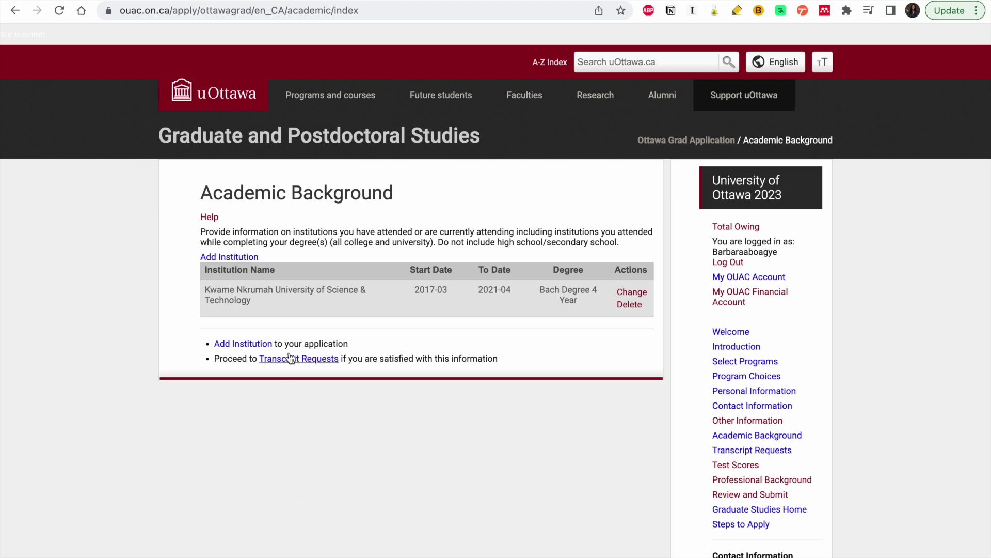
- Check Test Scores, which lists none, and continue to Professional Background
click(738, 468)
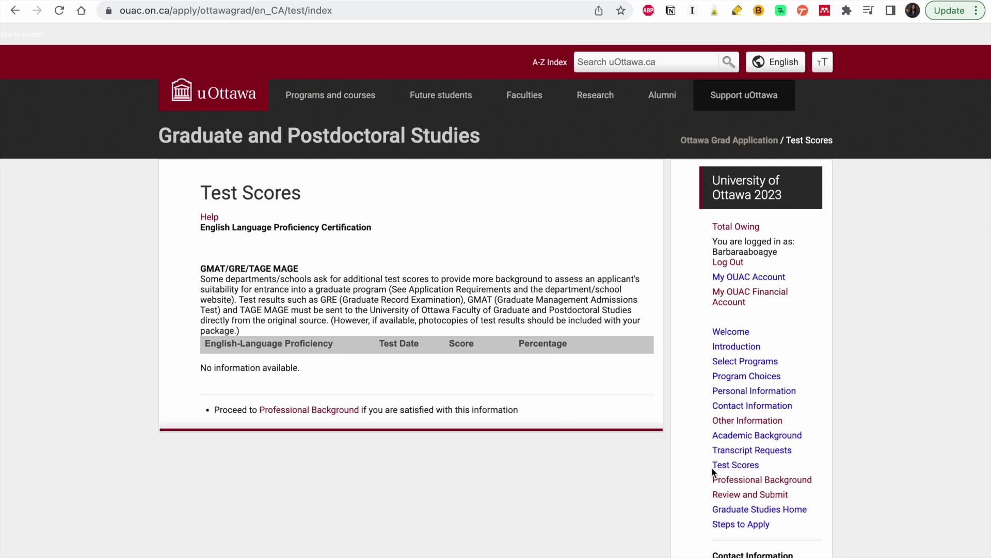
scroll(712, 467, down, 1)
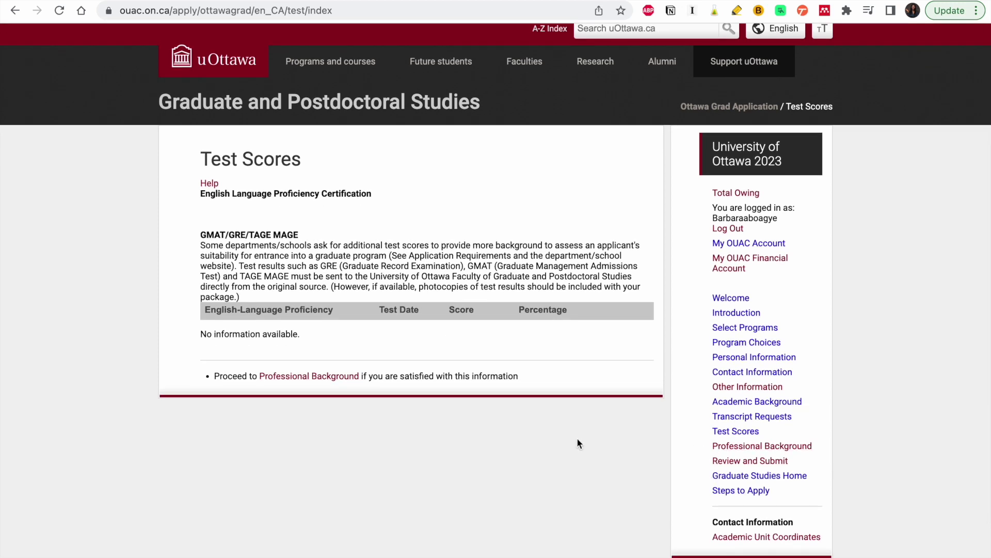
click(325, 378)
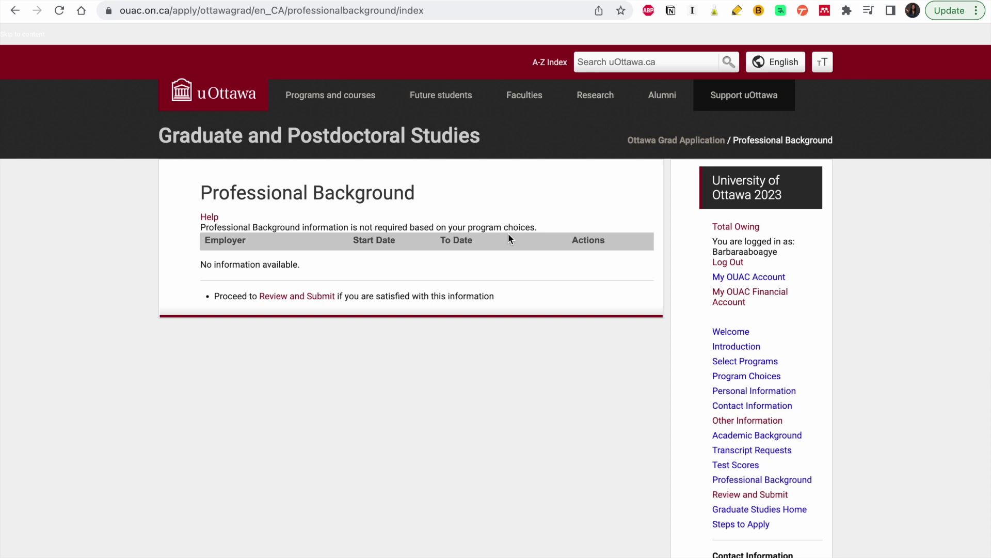
- Review the three flagged errors and go to Other Information to fix them
click(298, 297)
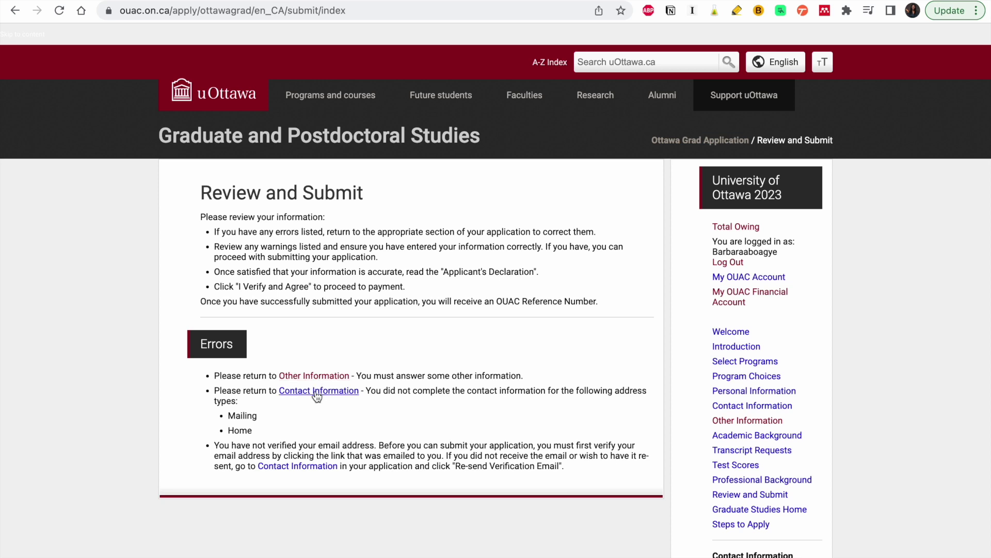
click(320, 376)
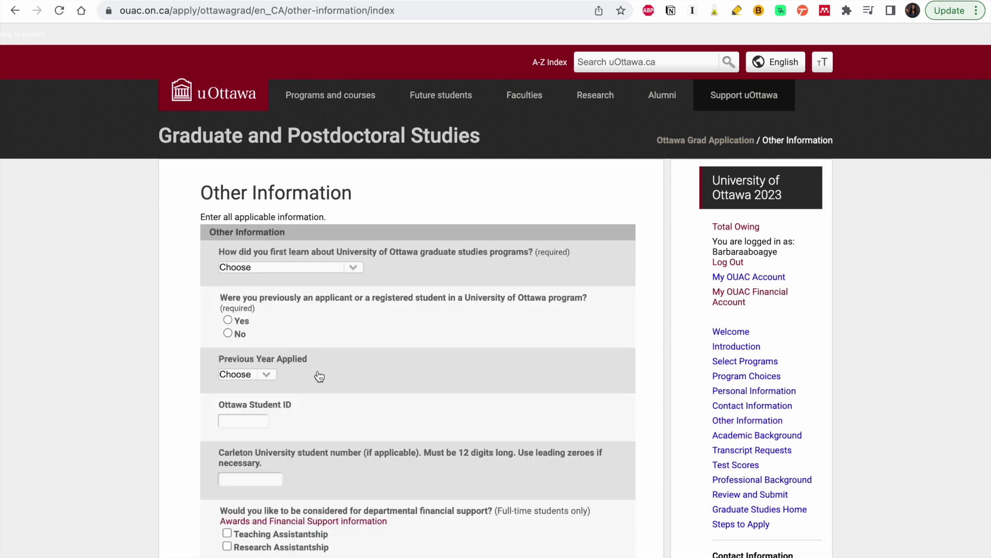
- Answer Web as how you learned of the programs and No to previous applicant
click(354, 267)
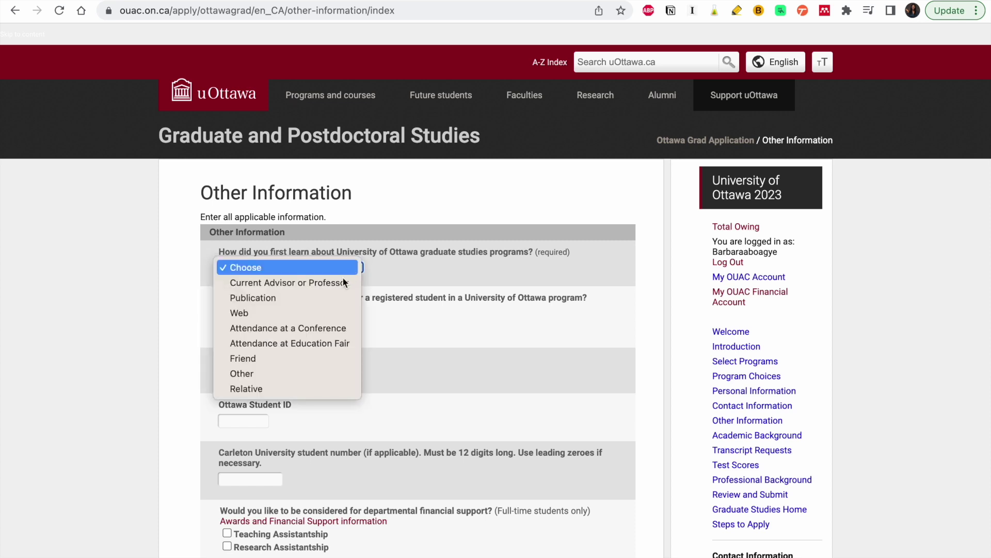
click(315, 314)
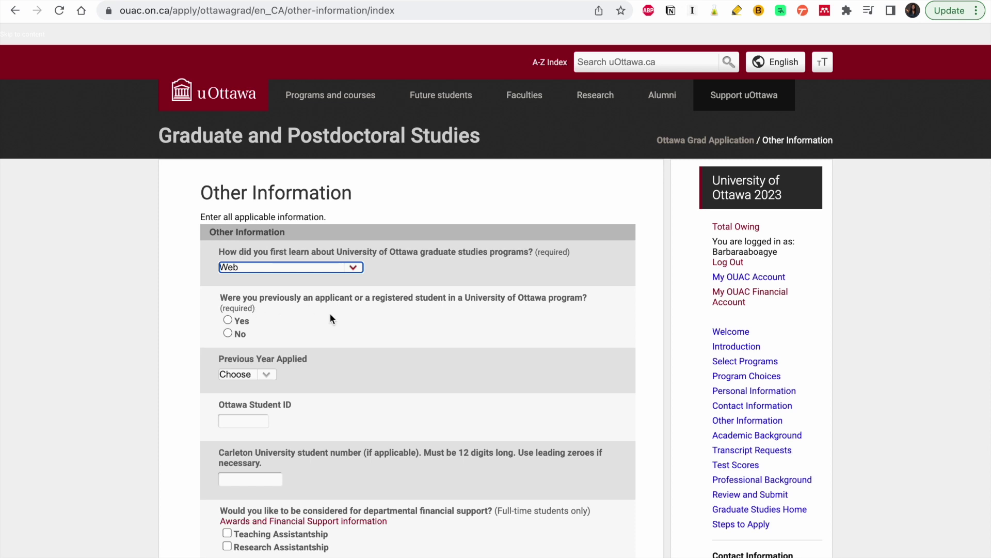
click(238, 337)
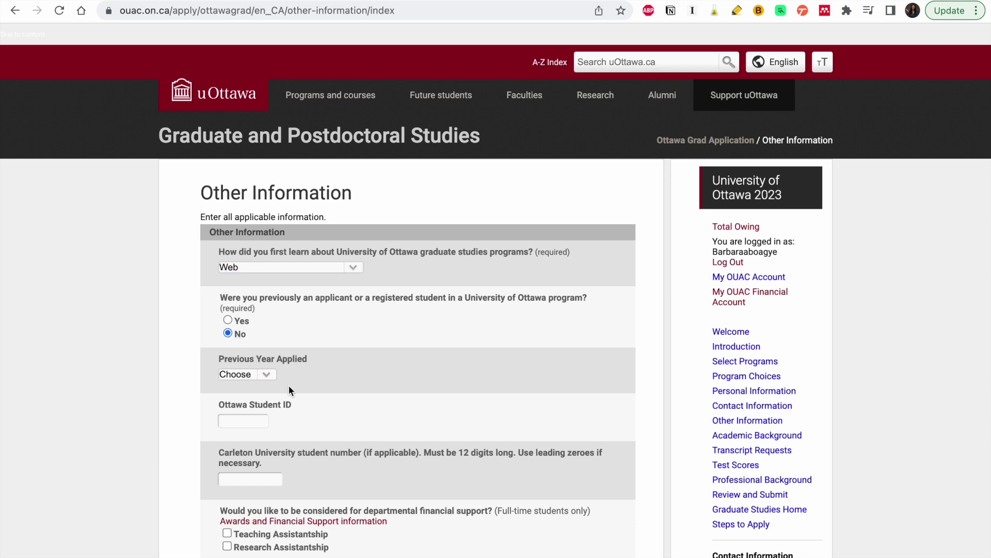
scroll(289, 385, down, 2)
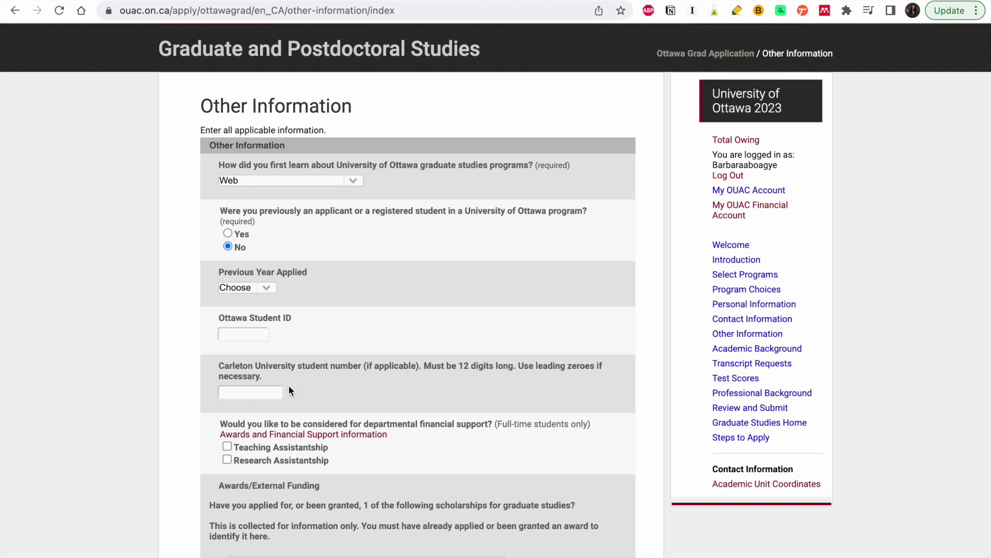
scroll(290, 386, down, 2)
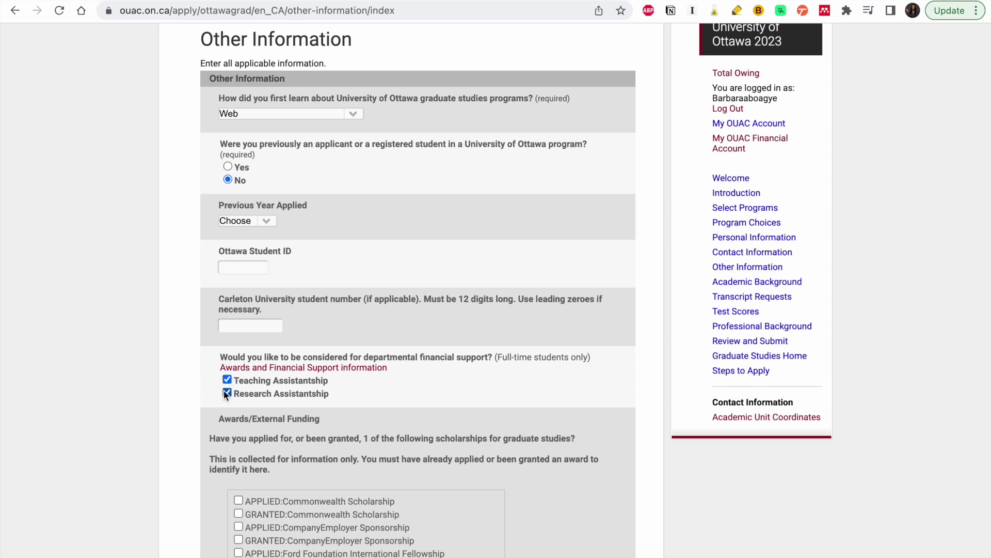
scroll(299, 435, down, 3)
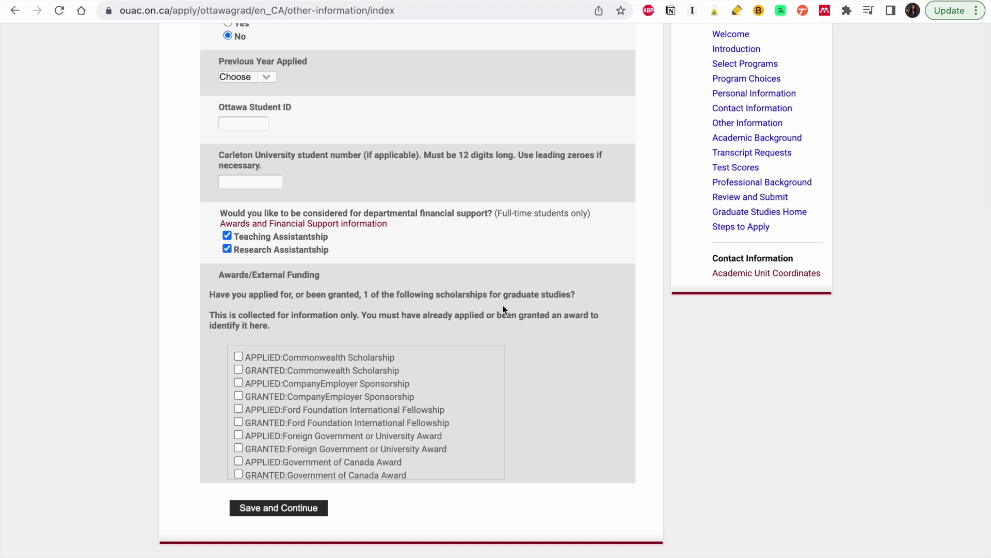
scroll(398, 444, down, 1)
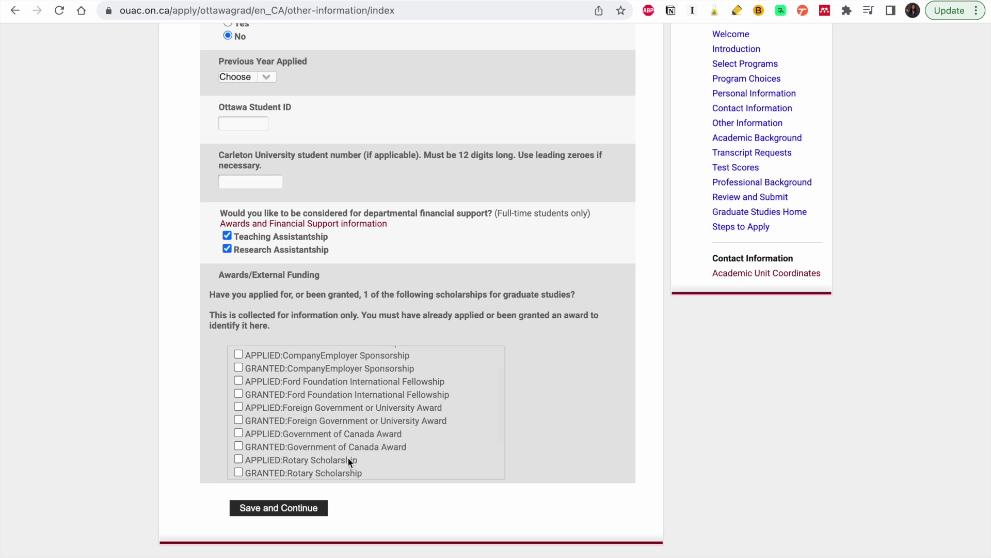
scroll(349, 458, down, 2)
scroll(348, 458, down, 3)
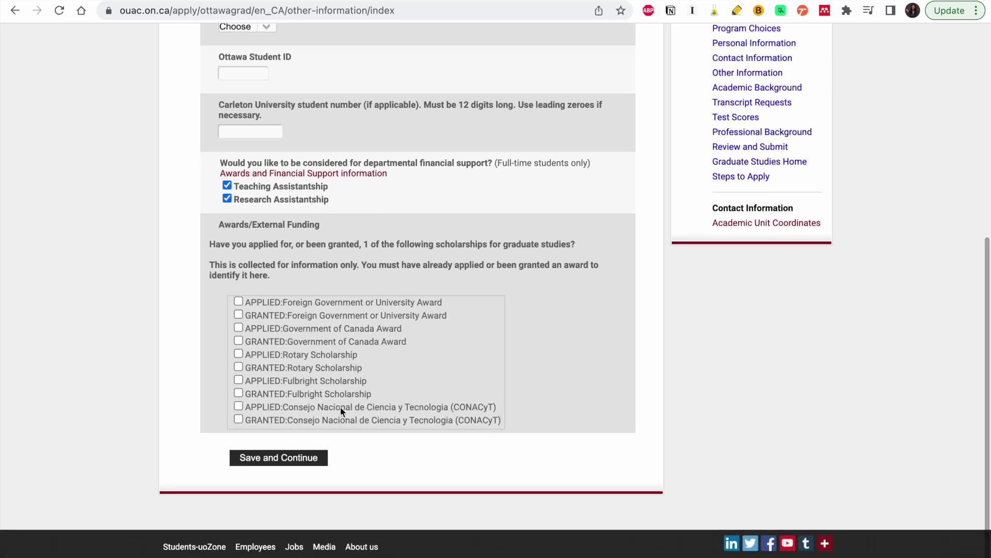
scroll(330, 387, up, 1)
scroll(331, 388, up, 2)
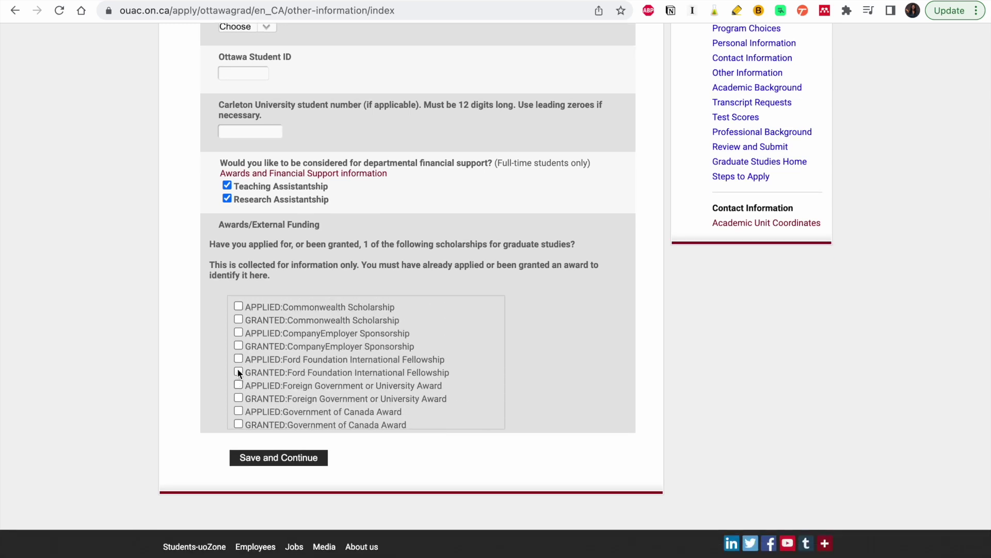
- Save the Other Information answers and return to Review and Submit
click(267, 465)
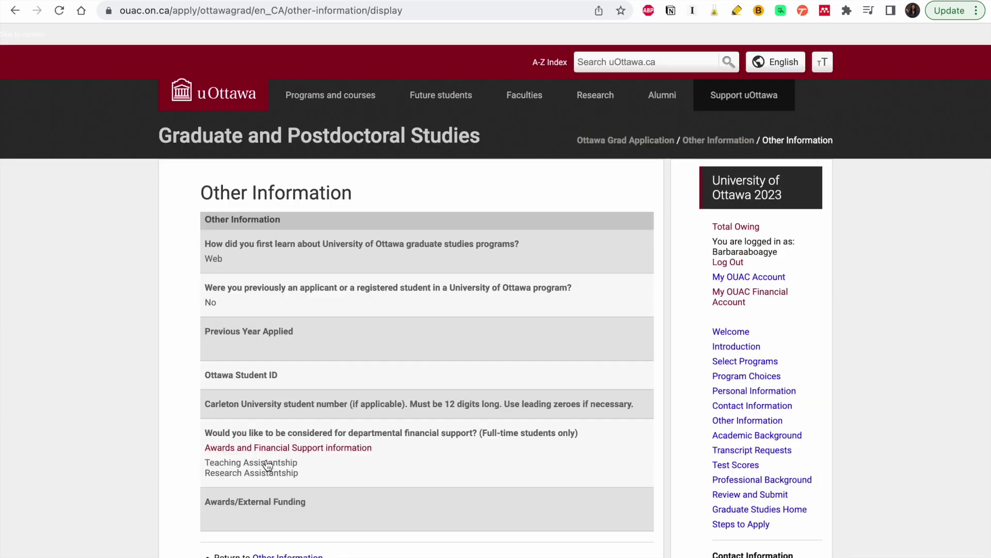
scroll(400, 369, down, 3)
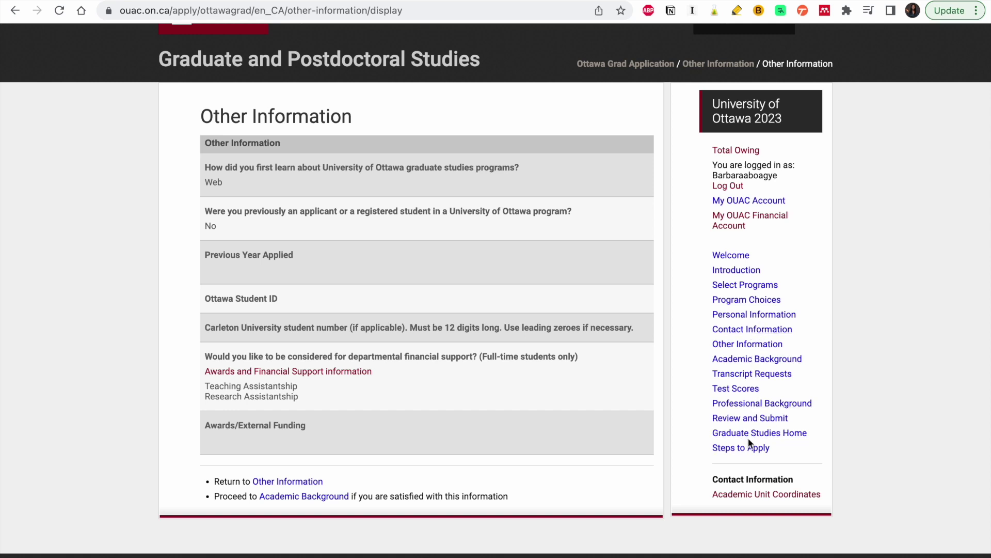
click(749, 419)
- Add a home address in Ghana and enter its first street line
click(301, 375)
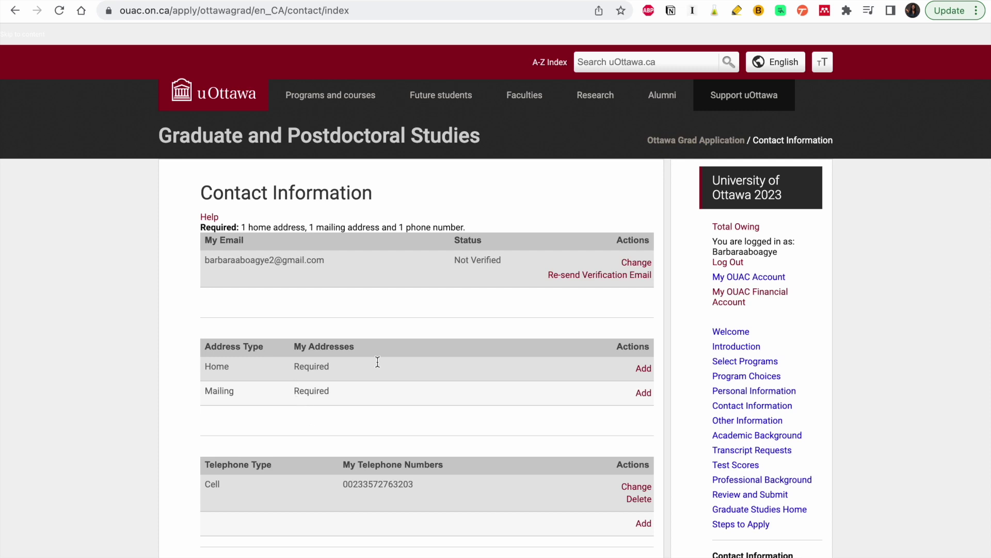
click(643, 368)
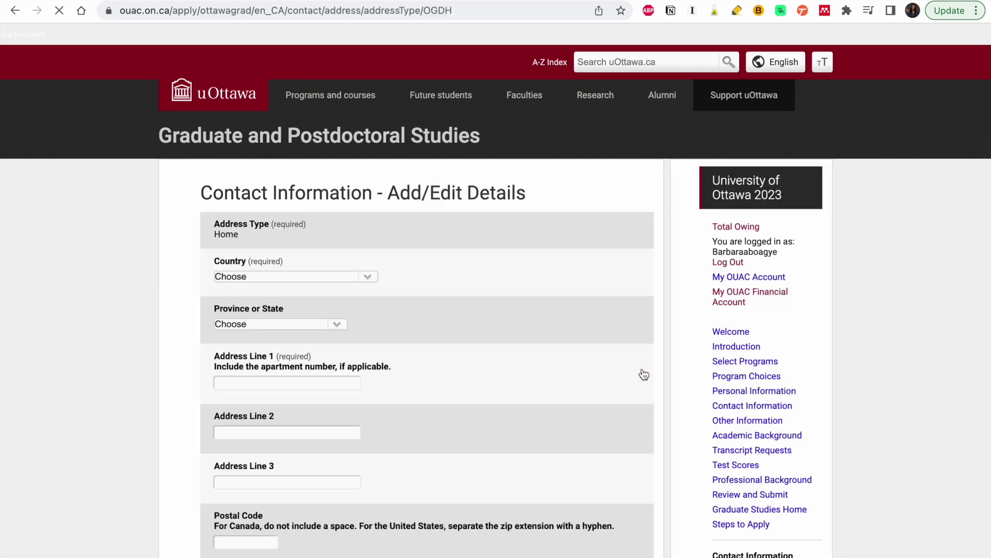
click(310, 274)
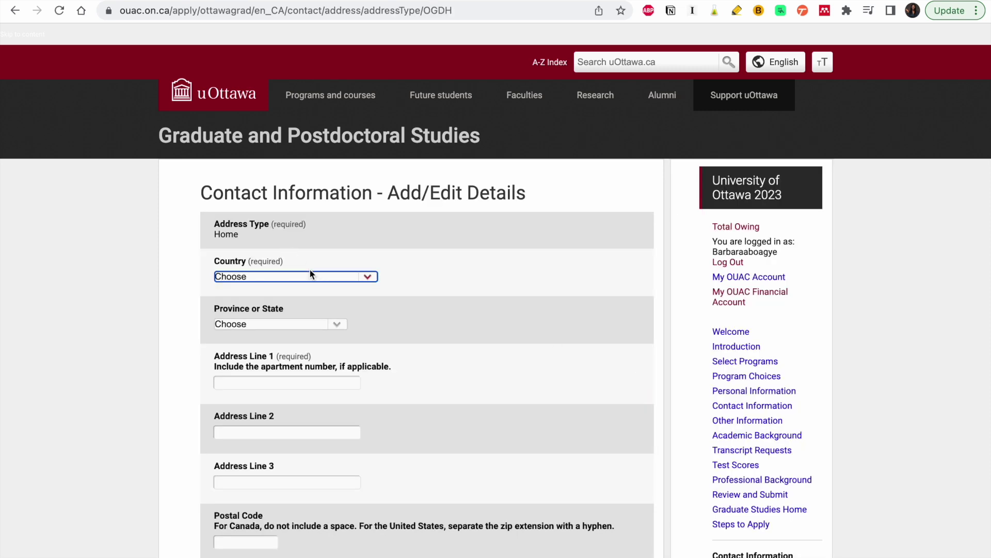
click(312, 273)
scroll(317, 277, down, 10)
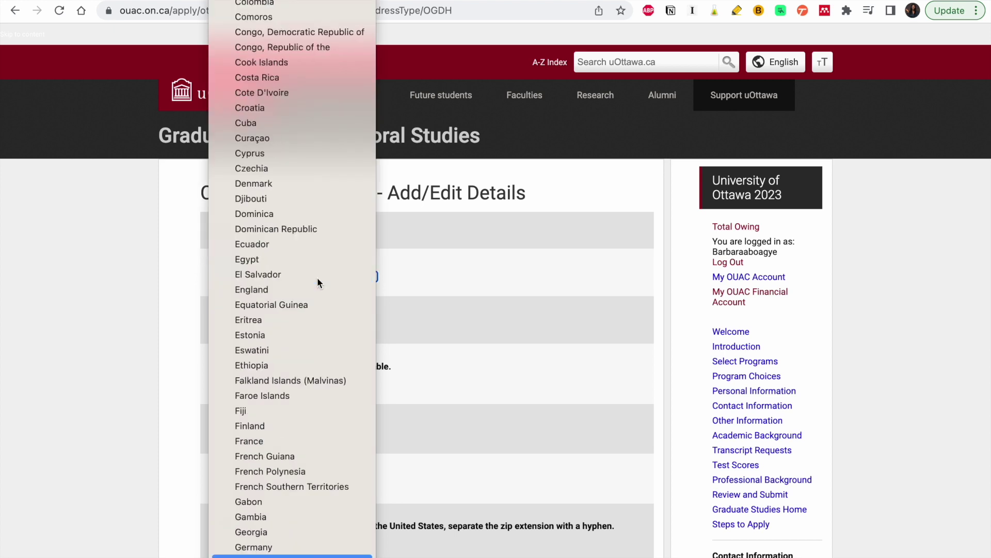
click(259, 552)
click(270, 317)
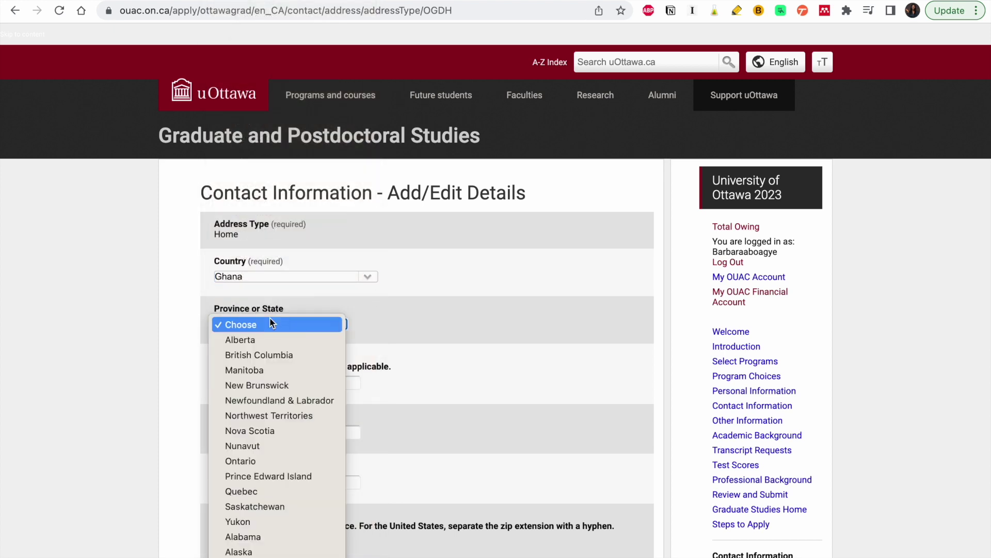
click(374, 330)
scroll(374, 330, down, 3)
click(296, 283)
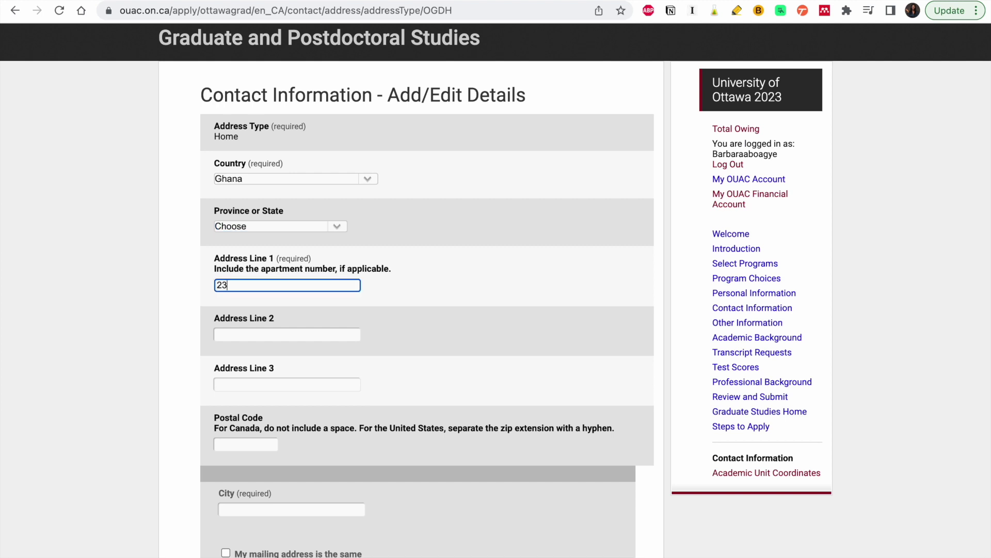
scroll(286, 408, down, 2)
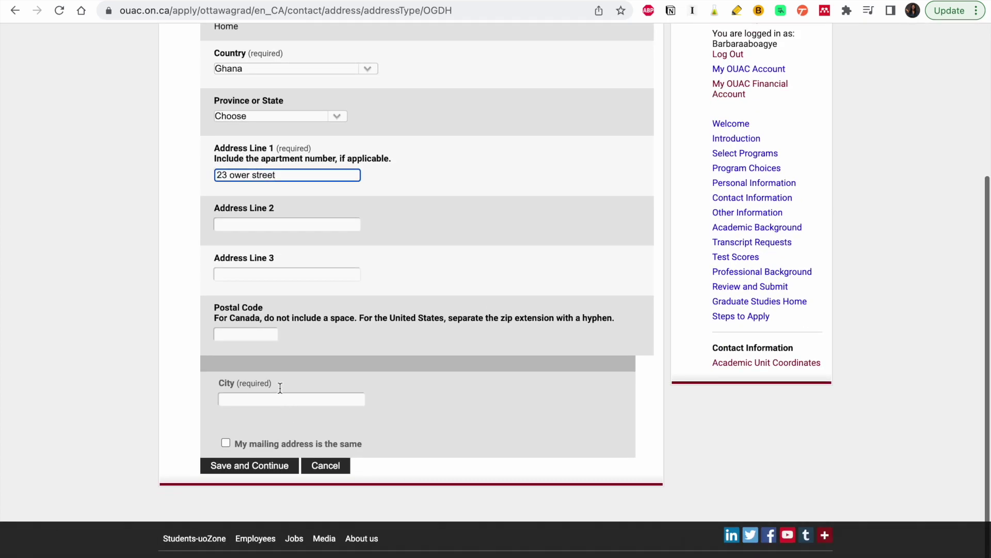
- Enter the postal code and city Accra, copy it as mailing address, and save
click(251, 341)
text(233)
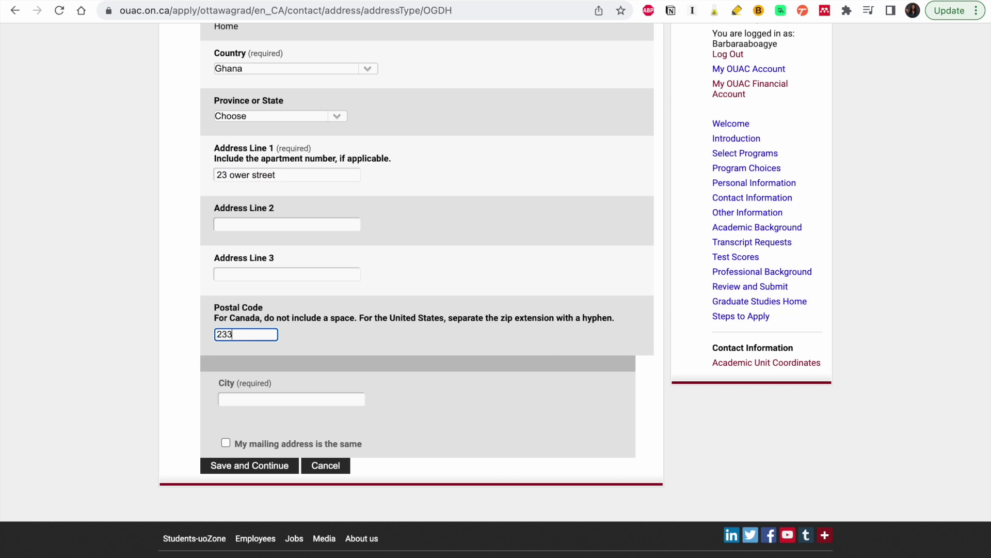
click(268, 398)
text(Acca)
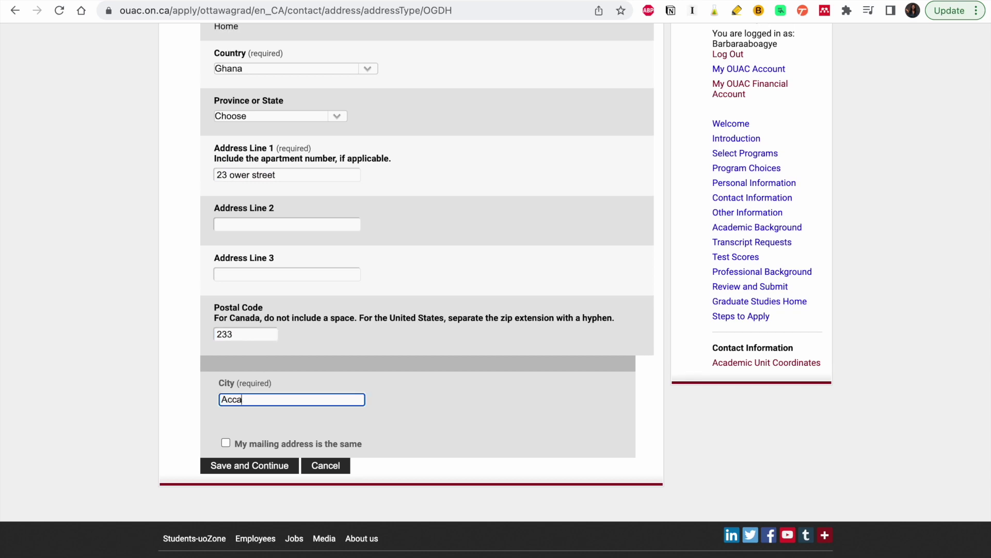
key(BackSpace)
text(ra)
click(226, 443)
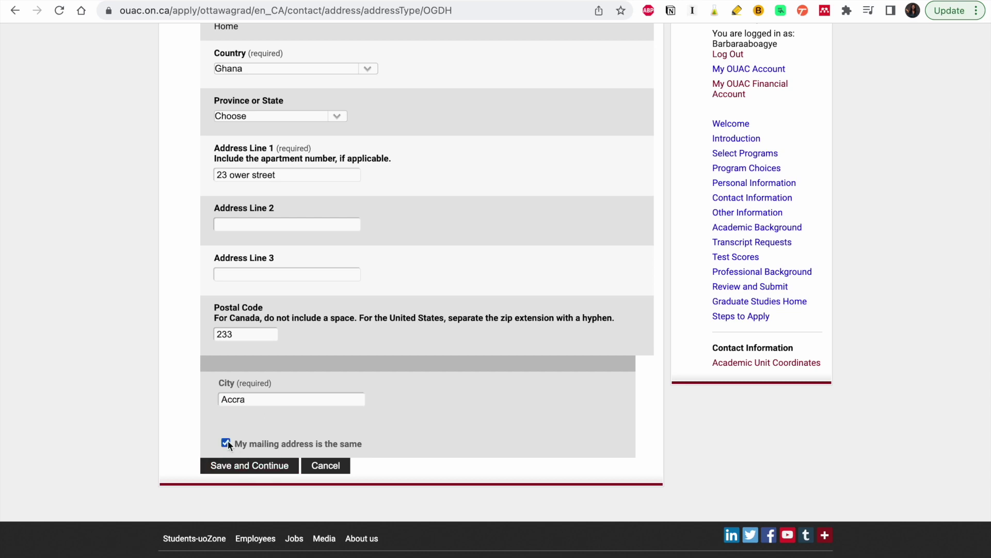
click(232, 467)
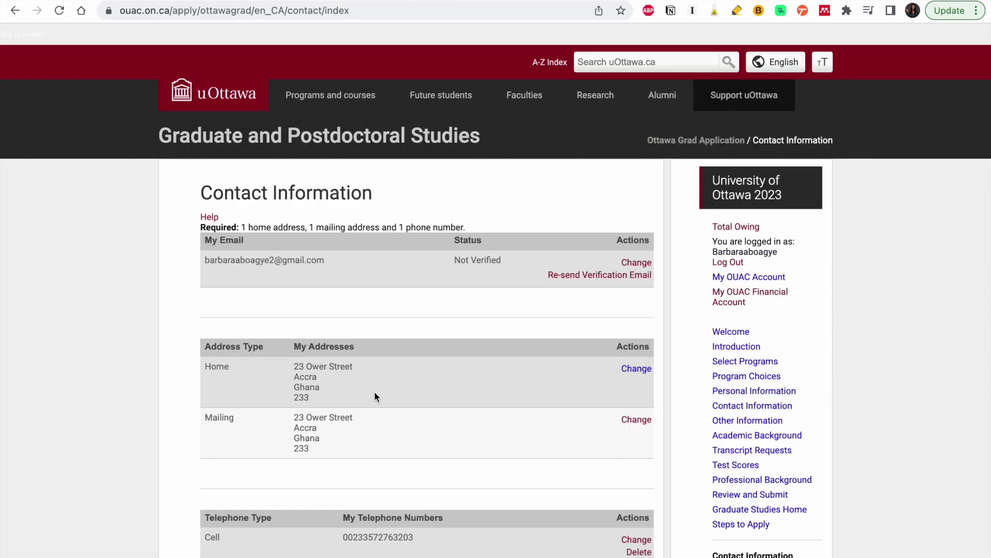
- Recheck Review and Submit, then resend the email verification from Contact Information
scroll(527, 365, down, 2)
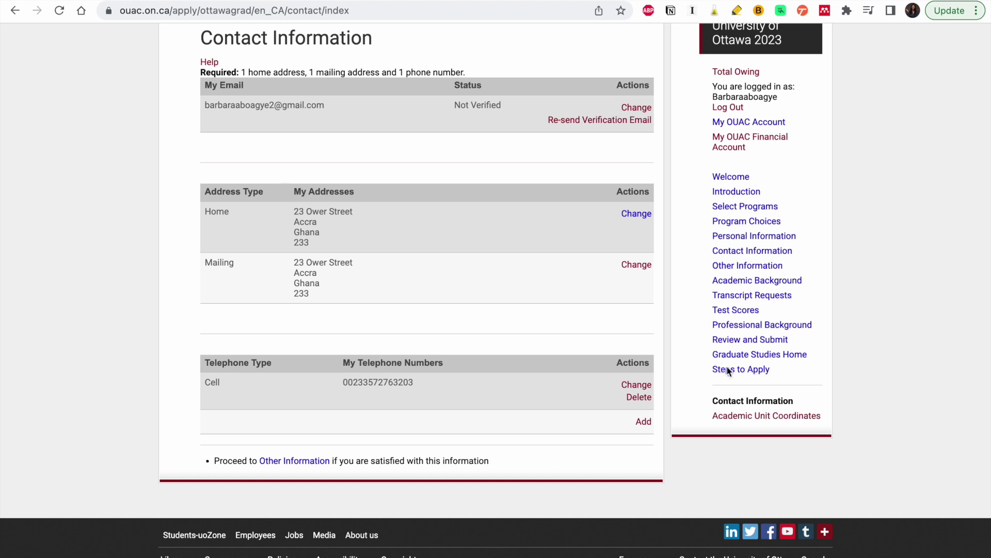
right_click(731, 371)
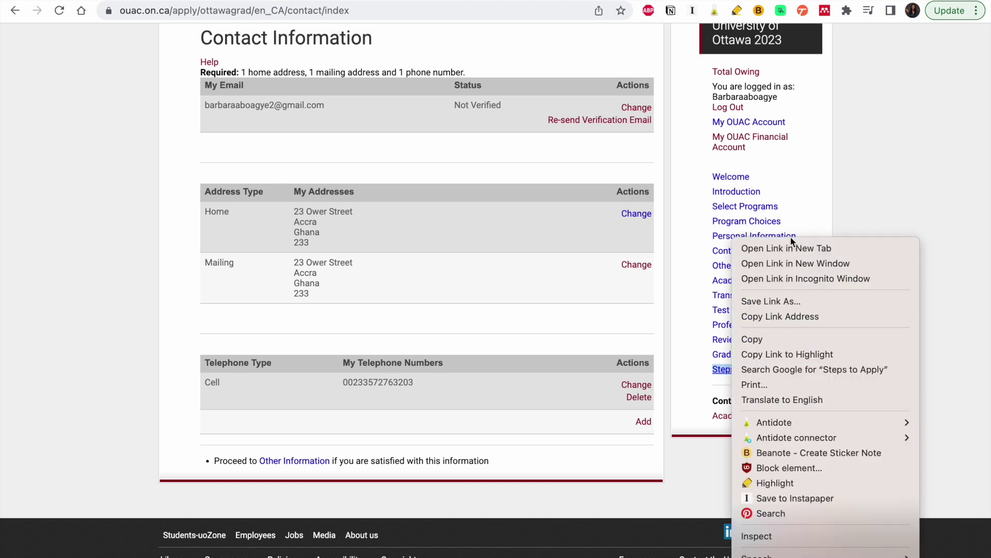
click(793, 251)
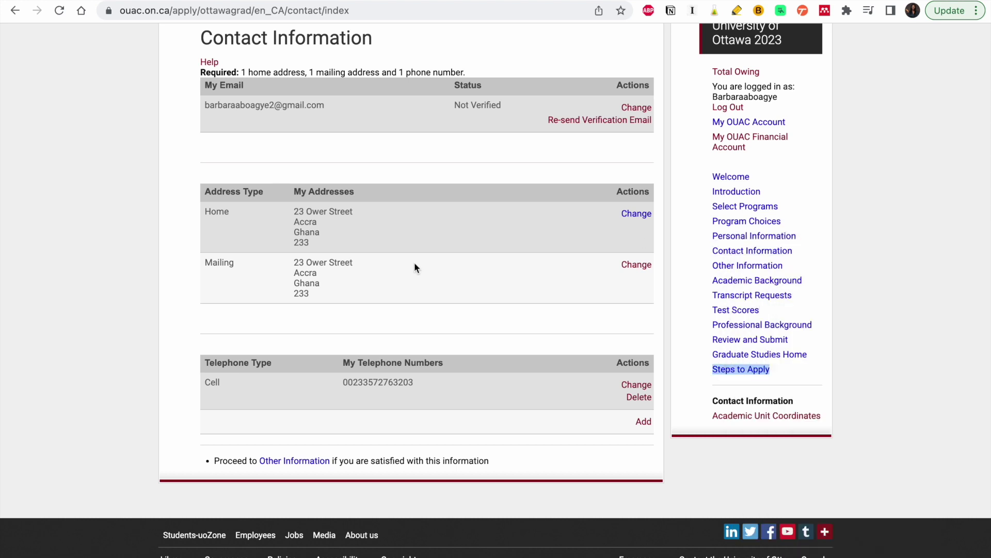
click(753, 338)
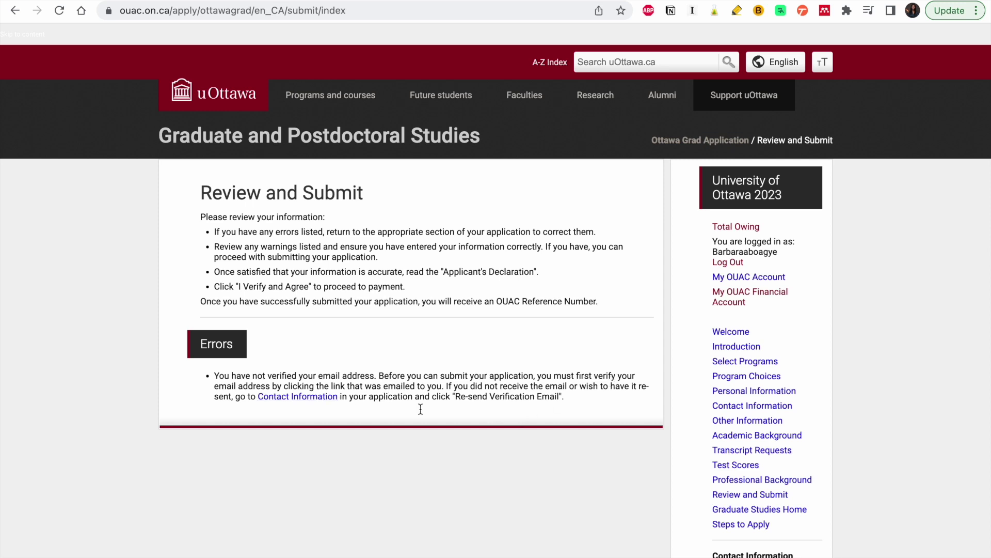
click(299, 402)
scroll(299, 403, down, 2)
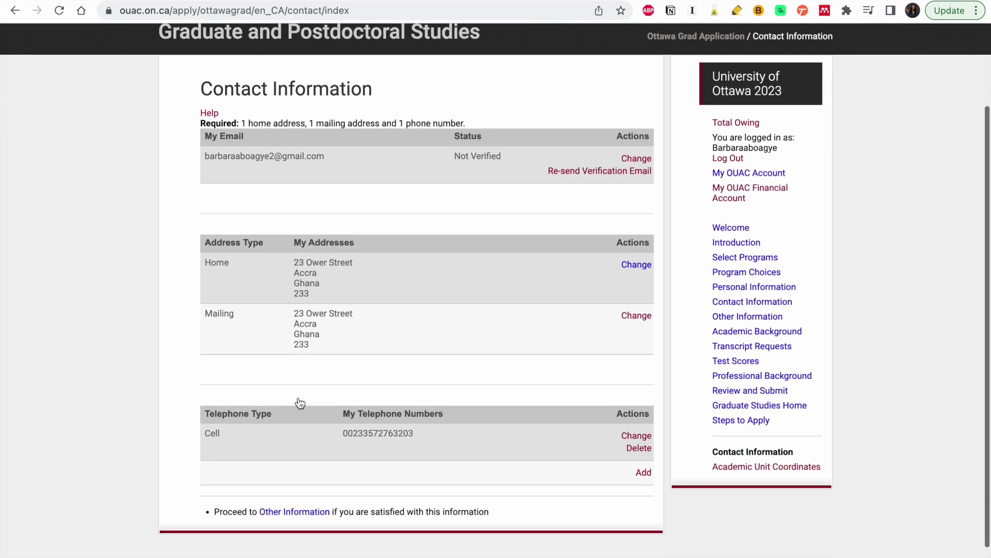
click(591, 174)
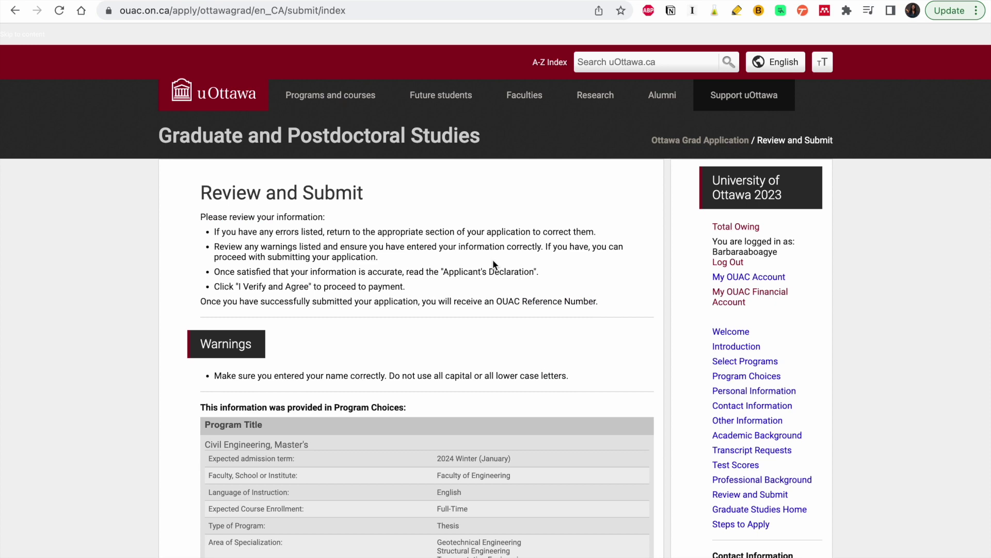
- Review each summary section down to the $110.00 fee, then agree to the Applicant's Declaration
scroll(492, 264, down, 5)
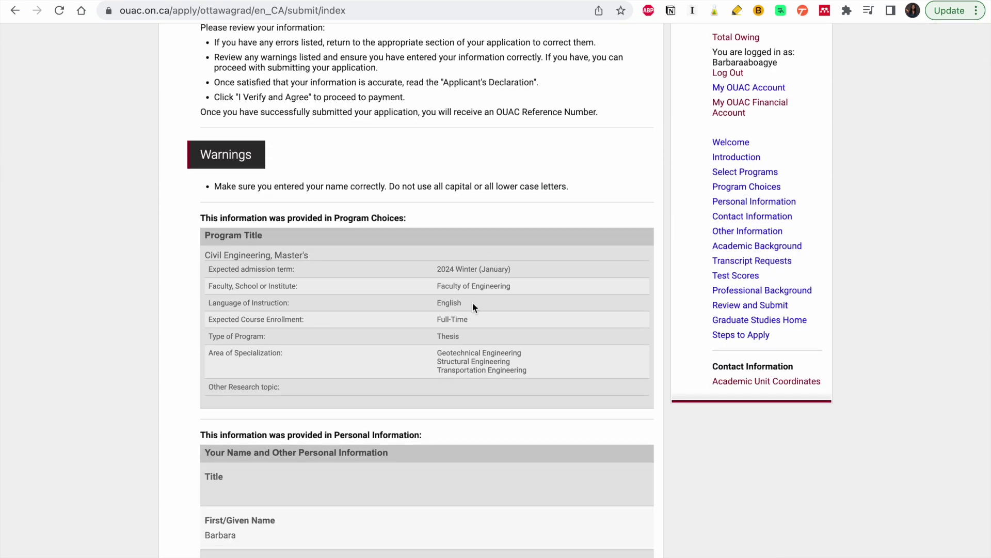
scroll(358, 334, down, 3)
scroll(358, 334, down, 4)
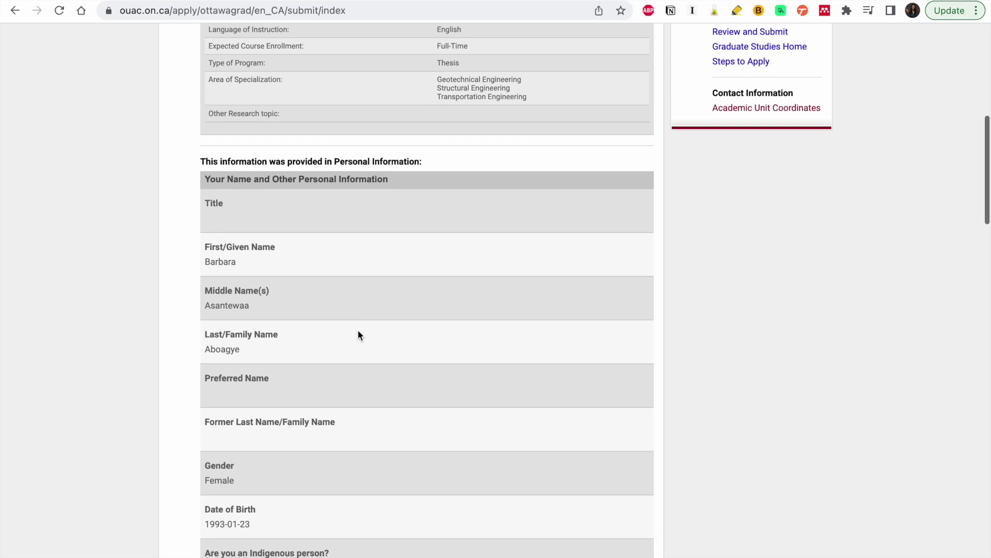
scroll(357, 335, down, 10)
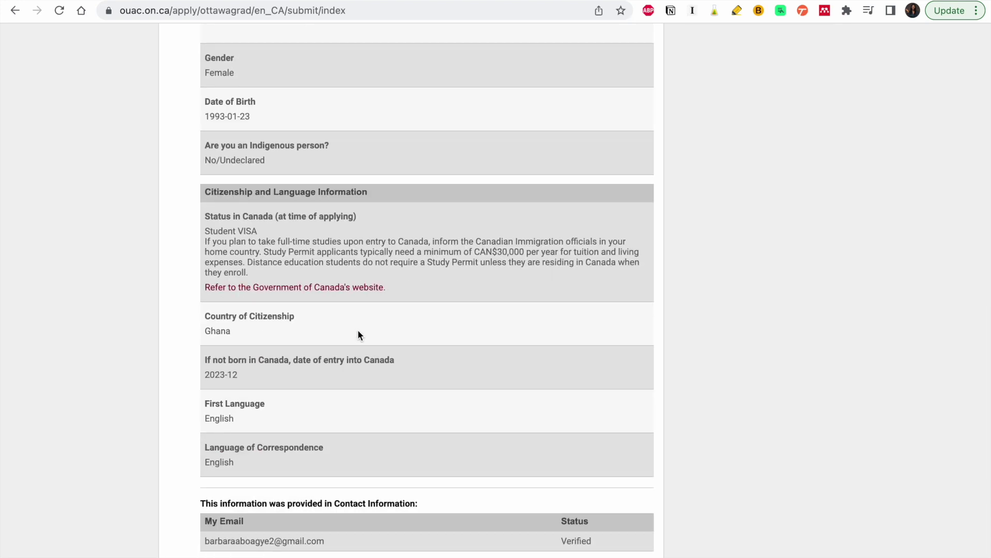
scroll(358, 334, down, 2)
scroll(357, 334, down, 2)
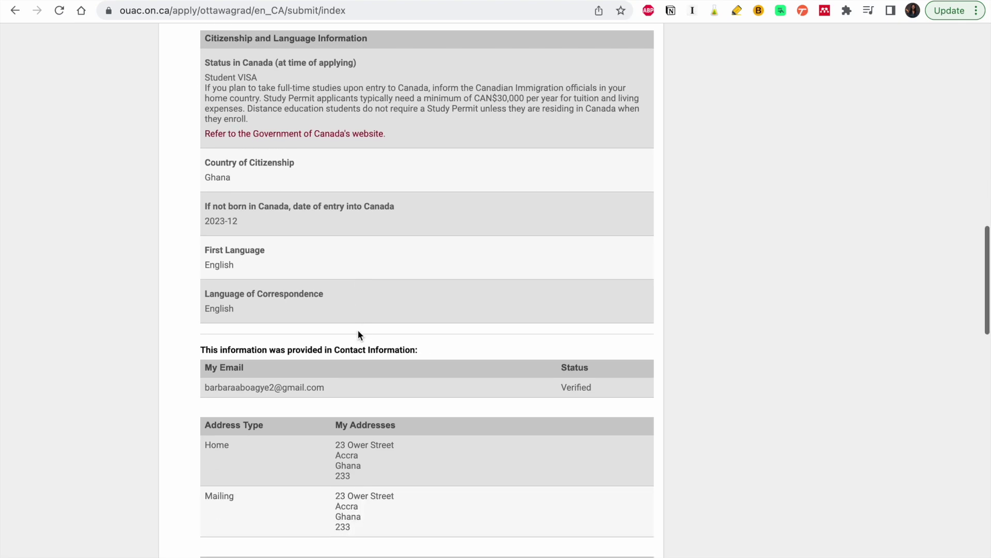
scroll(358, 334, down, 8)
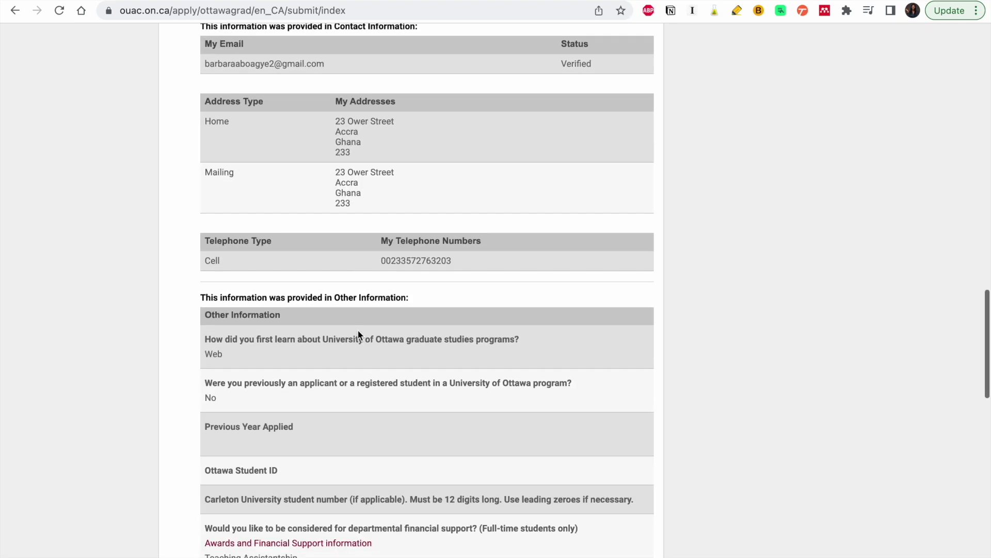
scroll(359, 334, down, 20)
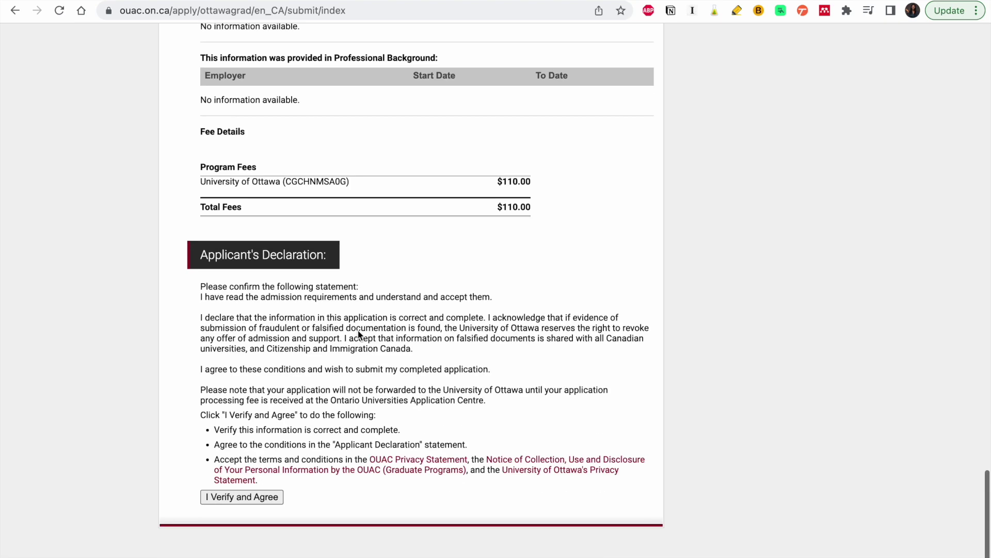
scroll(358, 330, up, 2)
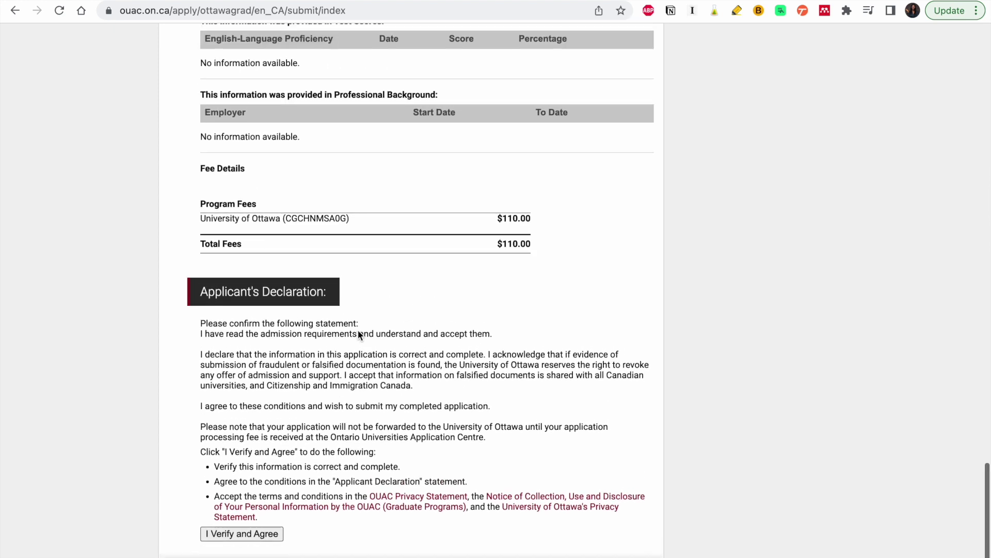
scroll(358, 333, up, 3)
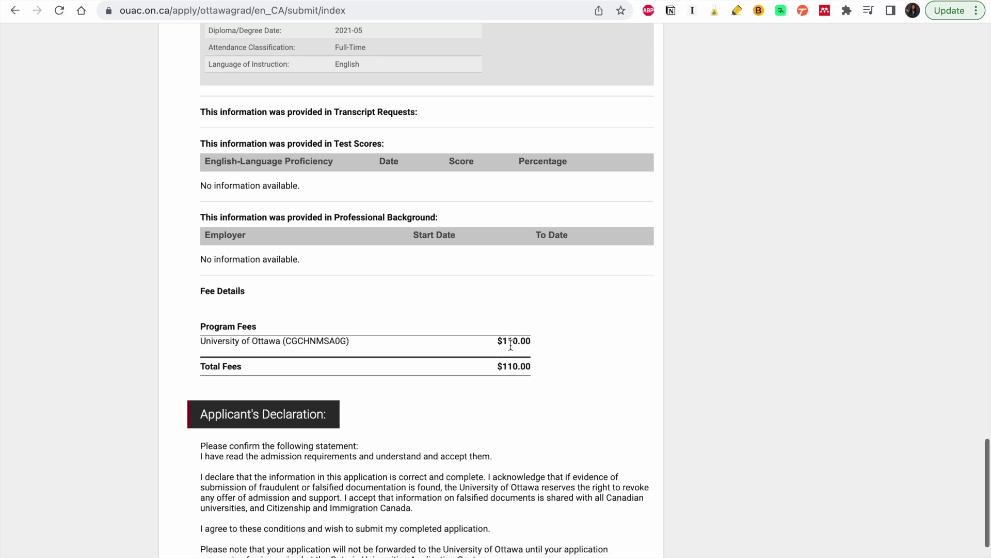
scroll(510, 345, down, 5)
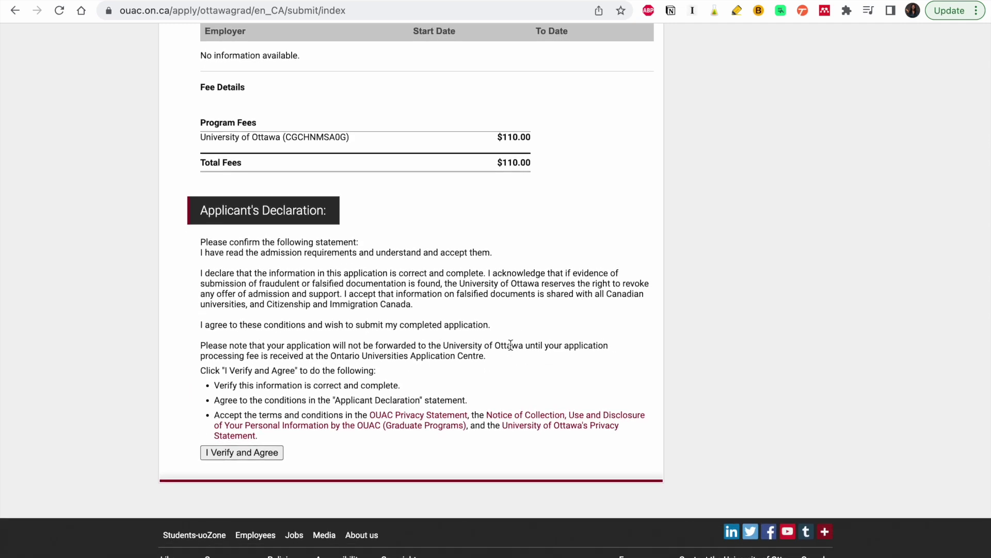
click(251, 454)
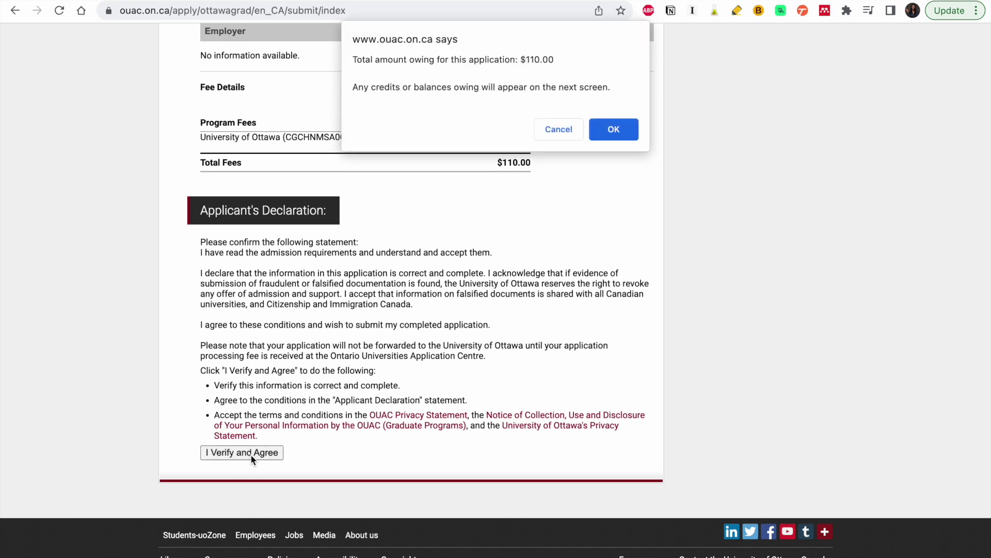
- Confirm the $110.00 total and continue to the Credit/Debit Card payment site
click(614, 132)
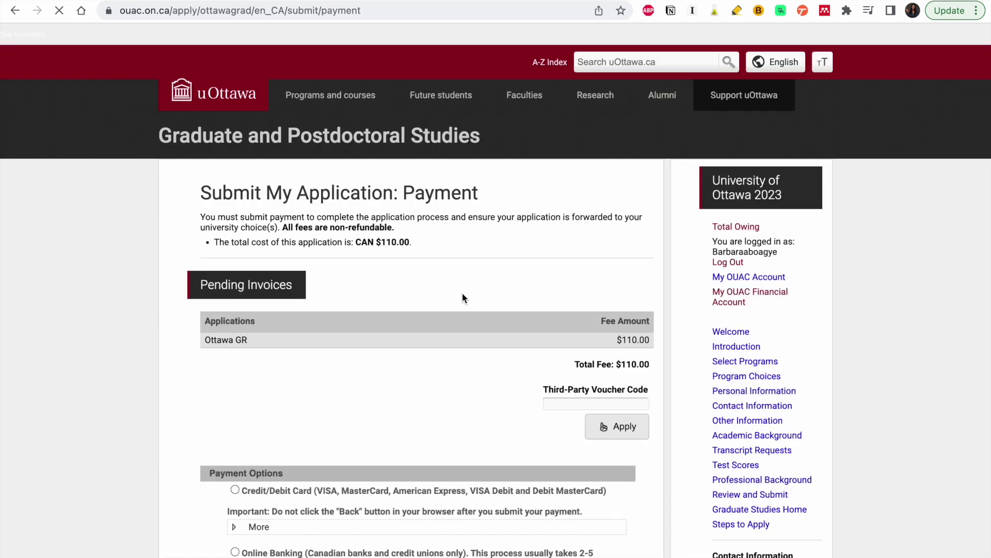
scroll(448, 390, down, 1)
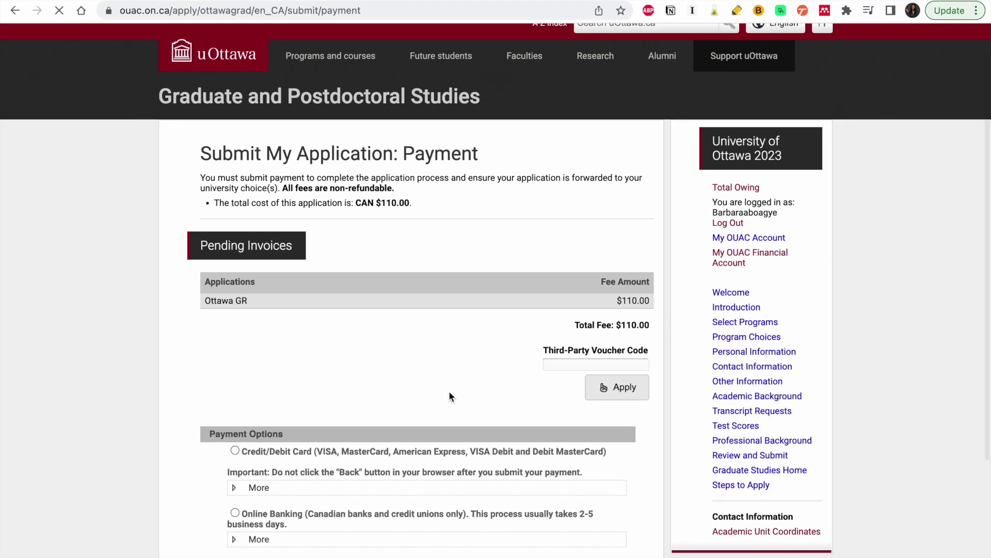
scroll(448, 390, down, 3)
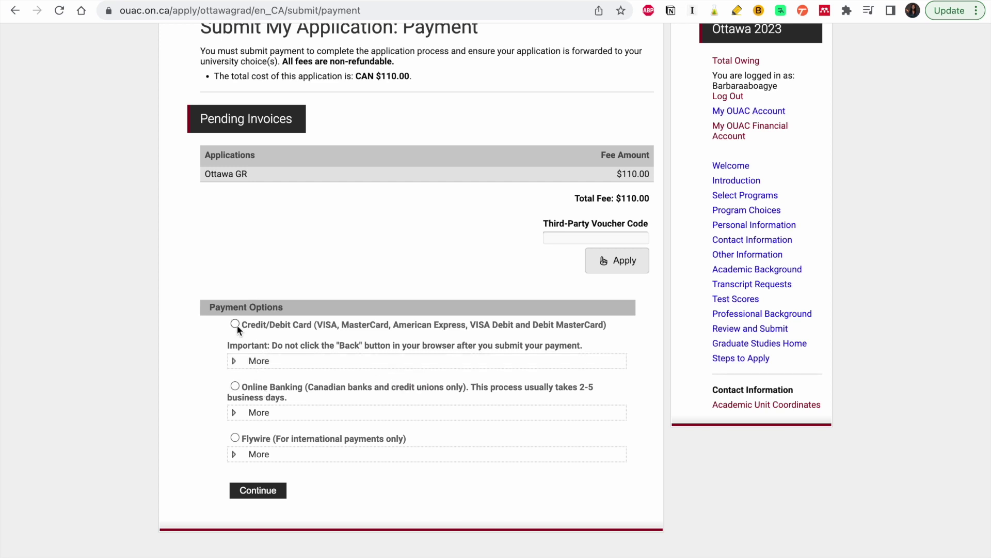
click(273, 495)
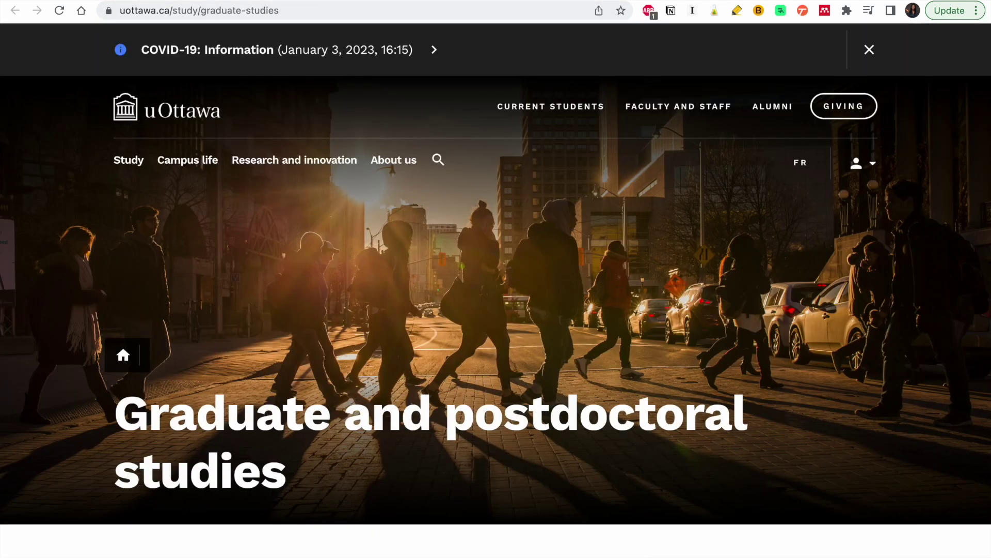
- Go to the creator's YouTube channel from the 'you' address-bar autocomplete
click(397, 13)
text(yout)
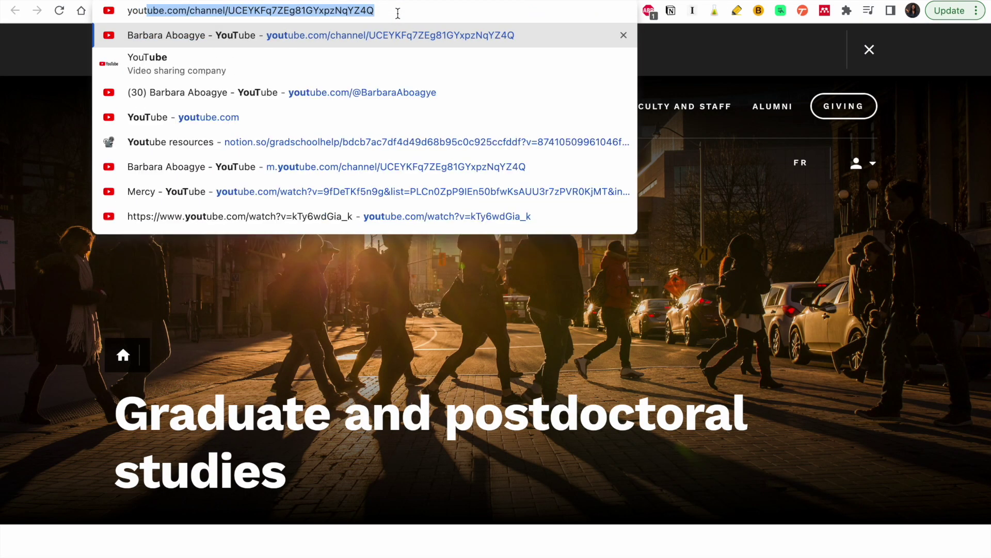
key(Return)
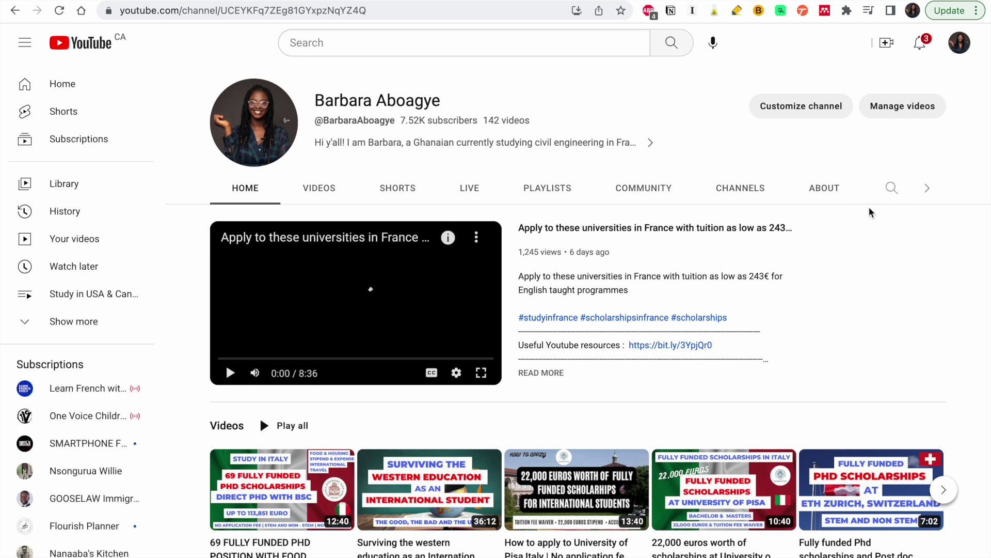
- Search the channel for 'canada' and browse the matching videos
click(891, 187)
text(canada)
key(Return)
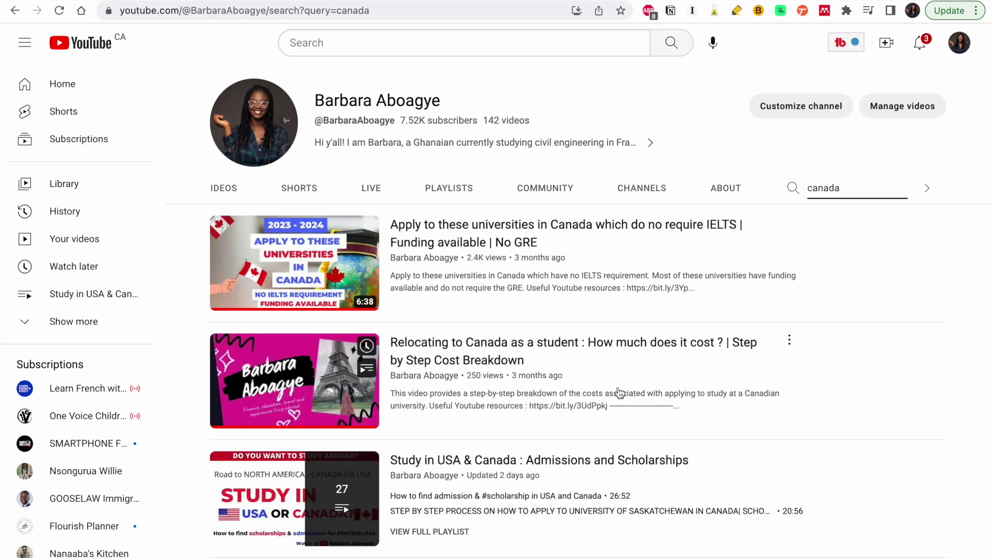
scroll(634, 454, down, 6)
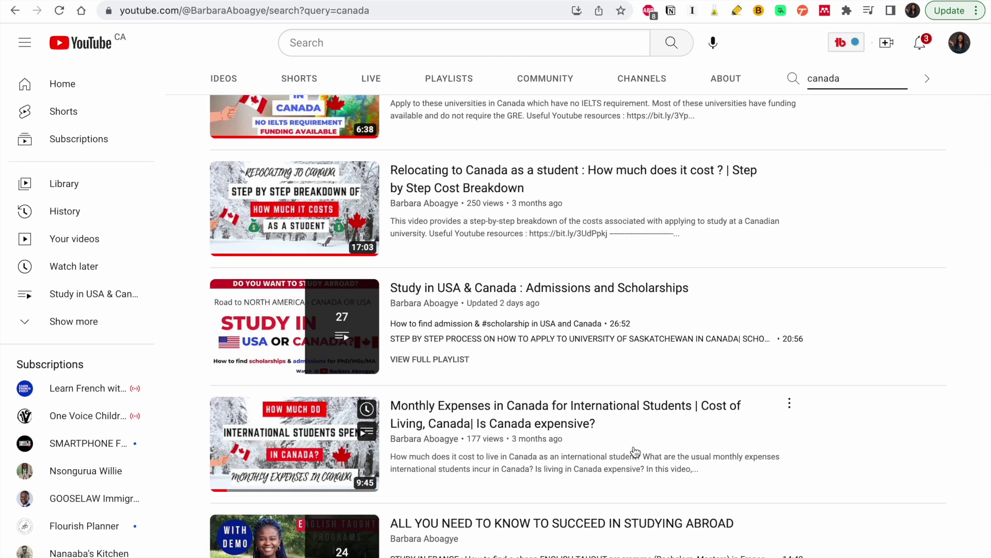
scroll(636, 413, down, 3)
scroll(636, 413, up, 8)
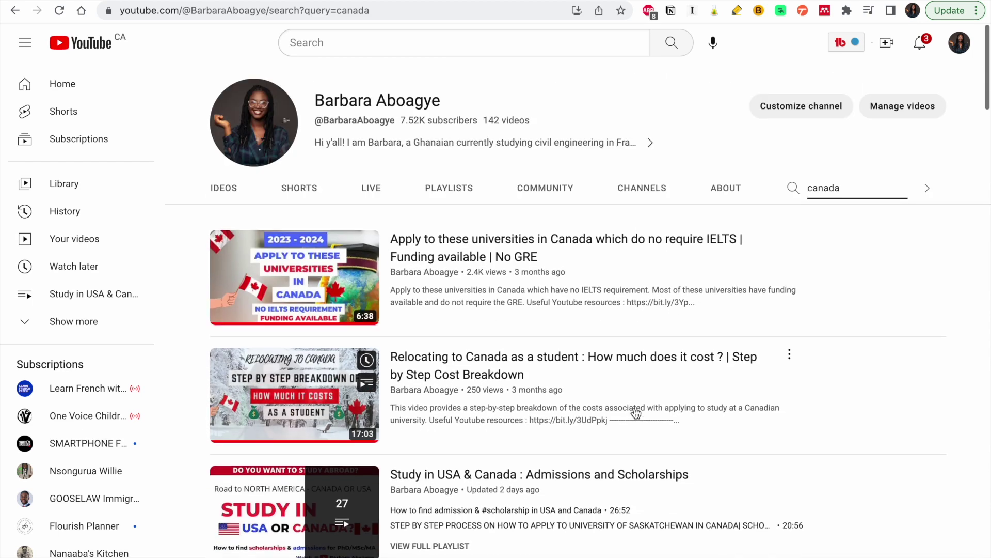